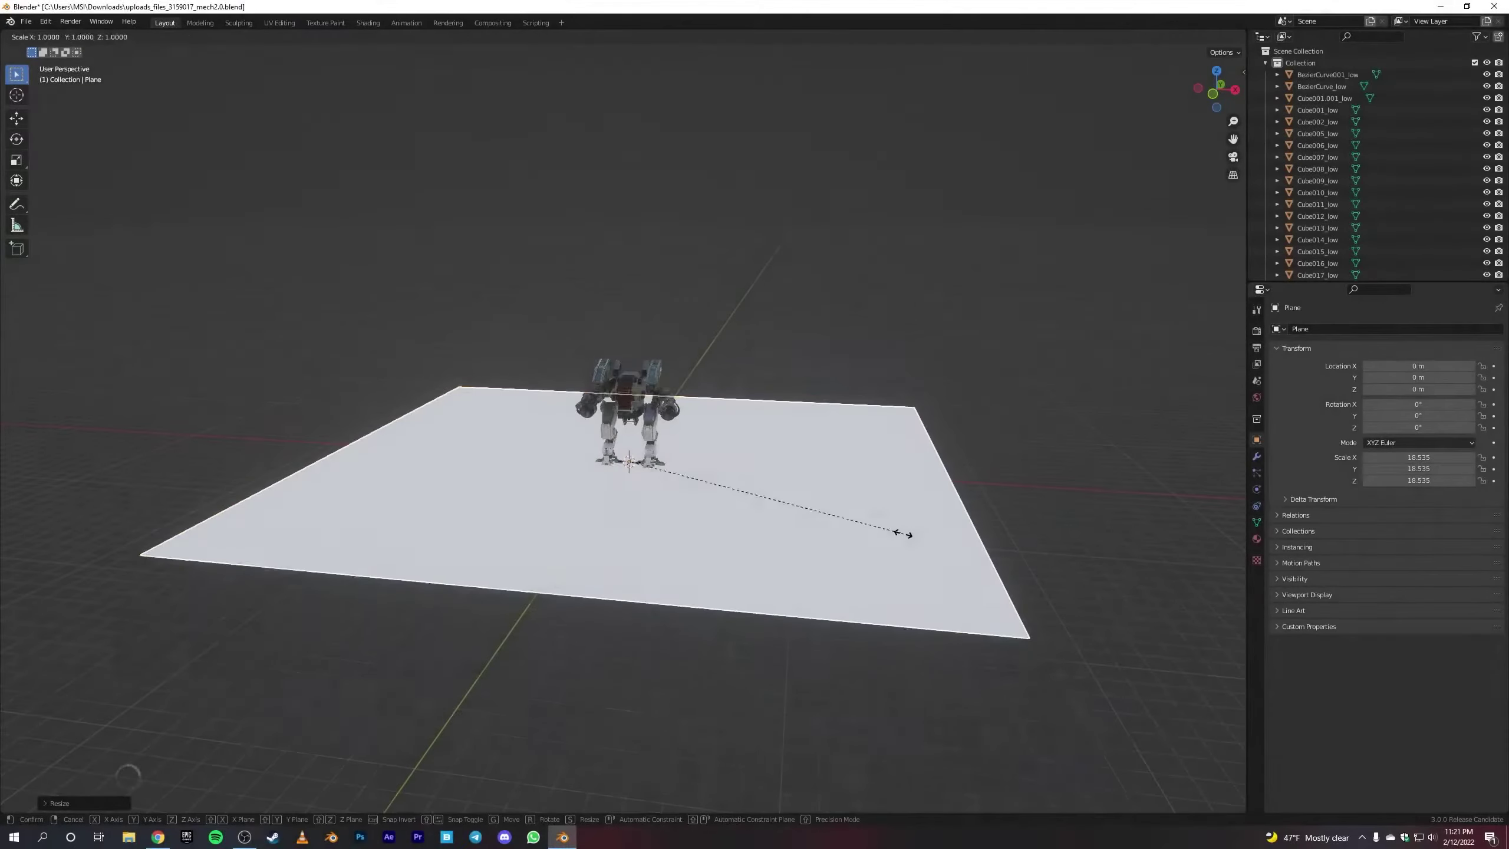
# Step: Enlarge the ground plane and lower it on Z to just below the mech's feet
pyautogui.click(655, 488)
pyautogui.press('a')
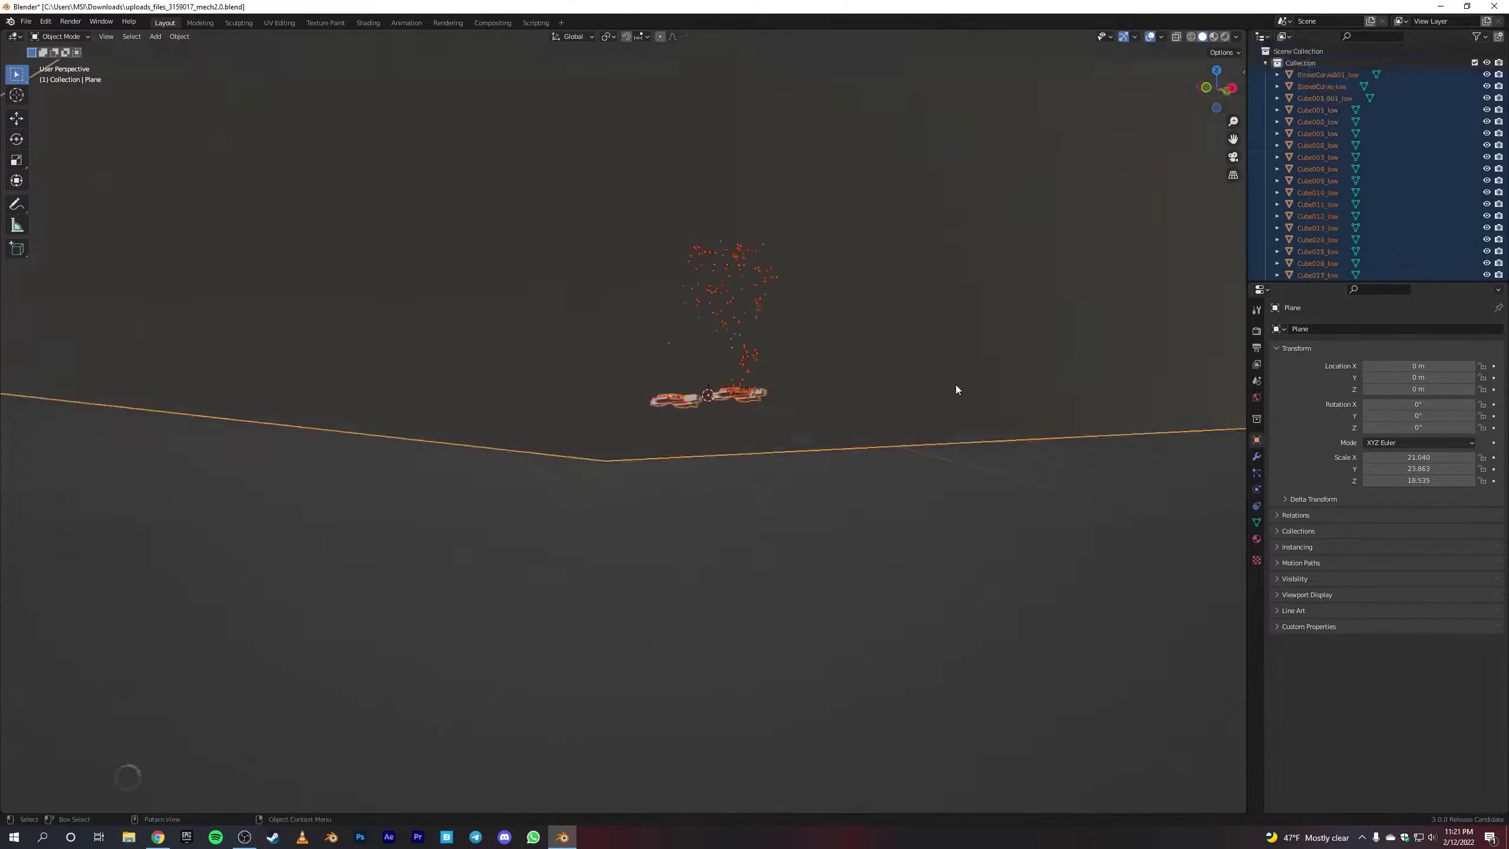
pyautogui.scroll(-10, 1327, 148)
pyautogui.click(1305, 152)
pyautogui.press('g')
pyautogui.press('z')
pyautogui.click(769, 423)
# Step: Subdivide the plane to give it enough detail for sculpting
pyautogui.rightClick(768, 423)
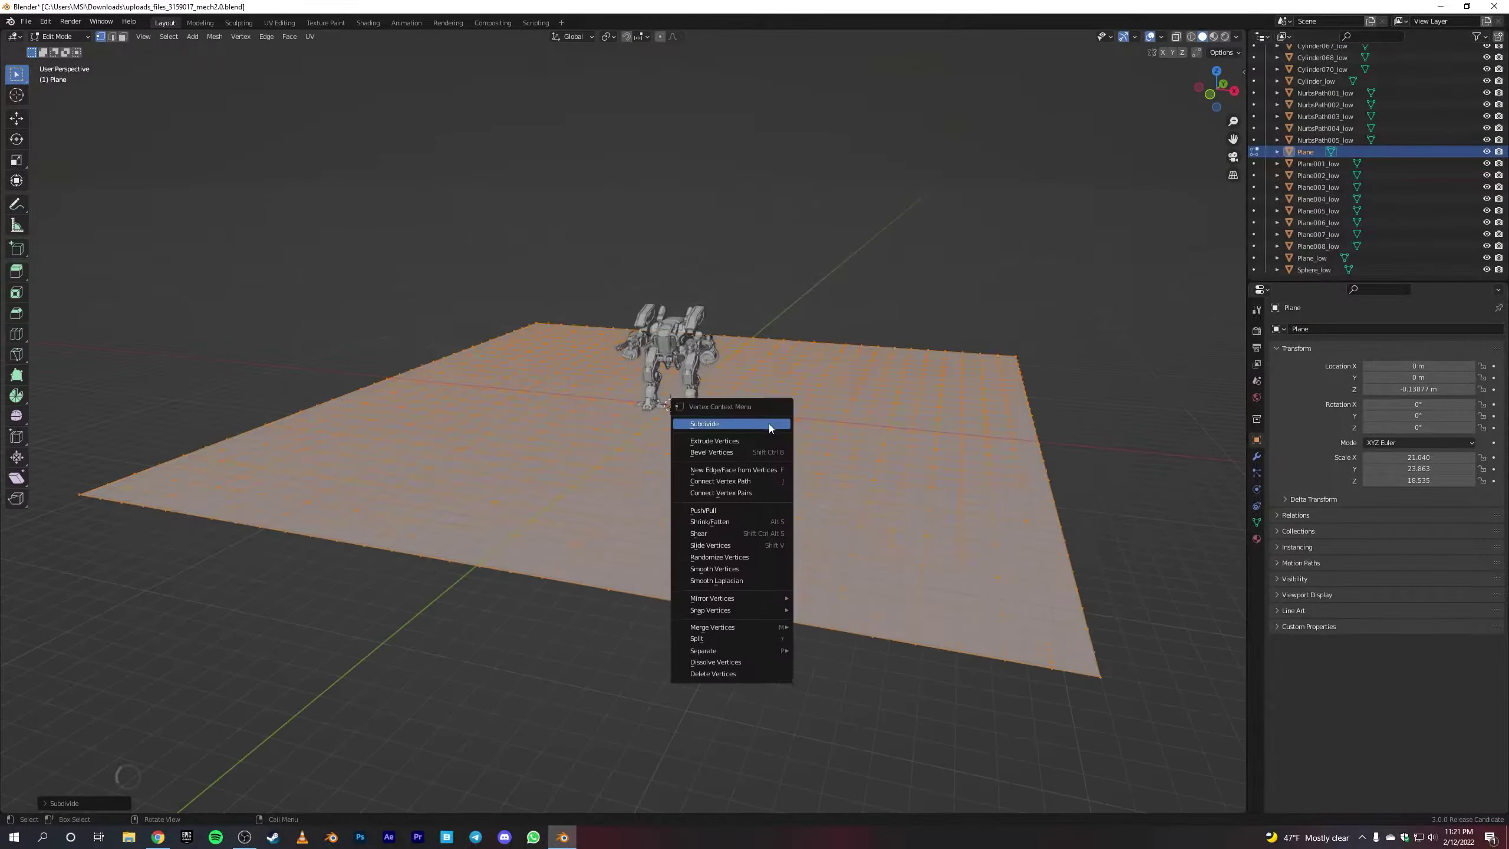
pyautogui.moveTo(716, 445); pyautogui.dragTo(653, 416, button='middle')
pyautogui.click(59, 36)
# Step: Sculpt bumps, mounds and ridges into the ground around and in front of the mech
pyautogui.click(59, 74)
pyautogui.scroll(3, 592, 439)
pyautogui.moveTo(592, 440); pyautogui.dragTo(683, 452)
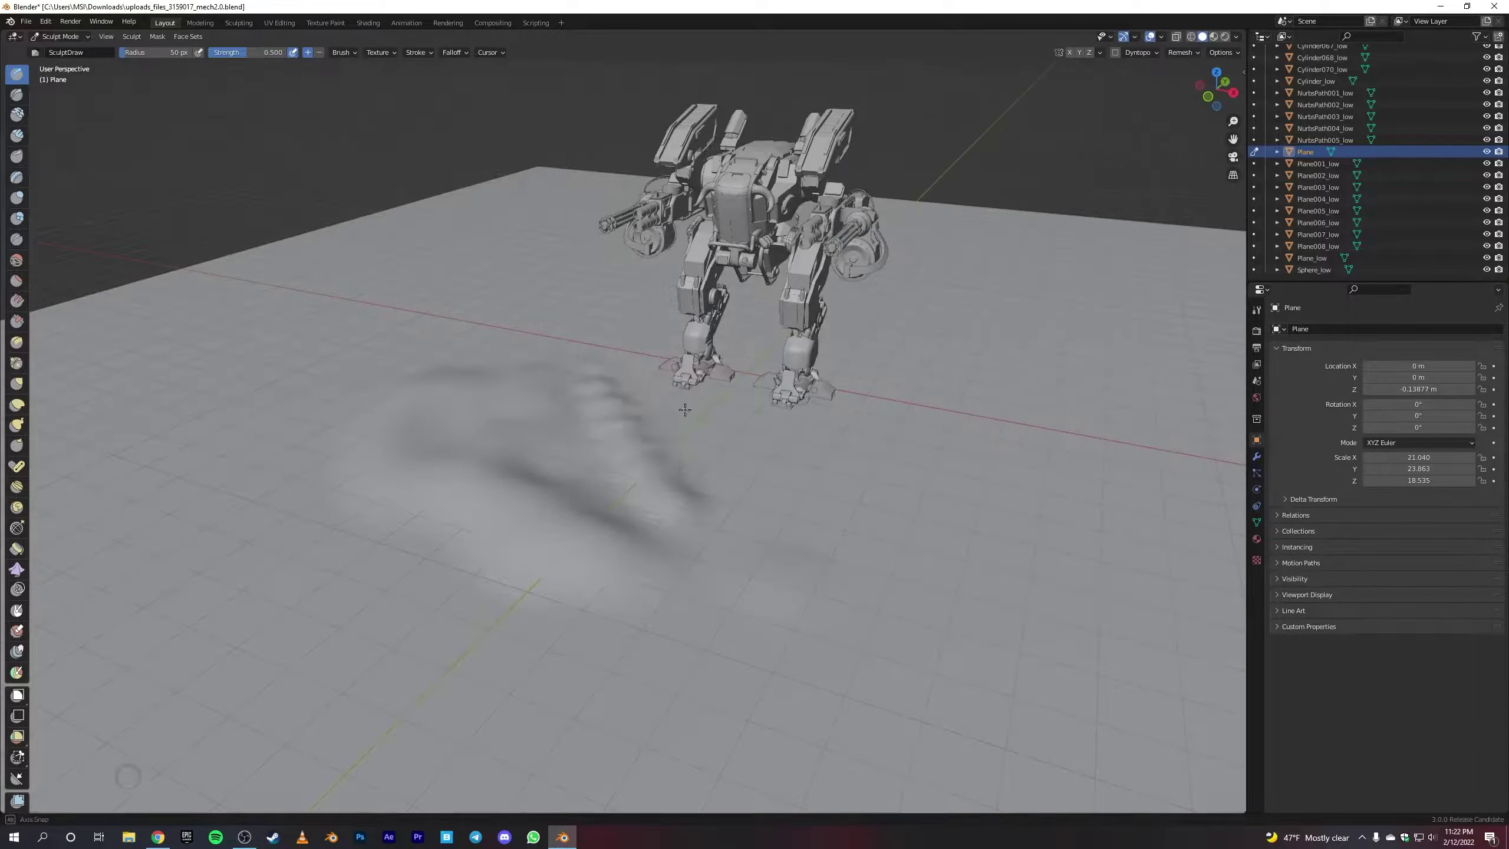
pyautogui.moveTo(534, 476); pyautogui.dragTo(775, 438)
pyautogui.scroll(-5, 775, 438)
pyautogui.scroll(5, 796, 428)
pyautogui.moveTo(796, 428)
pyautogui.mouseDown(button='middle')
pyautogui.moveTo(814, 426)
pyautogui.moveTo(786, 448)
pyautogui.mouseUp(button='middle')
pyautogui.scroll(-3, 814, 426)
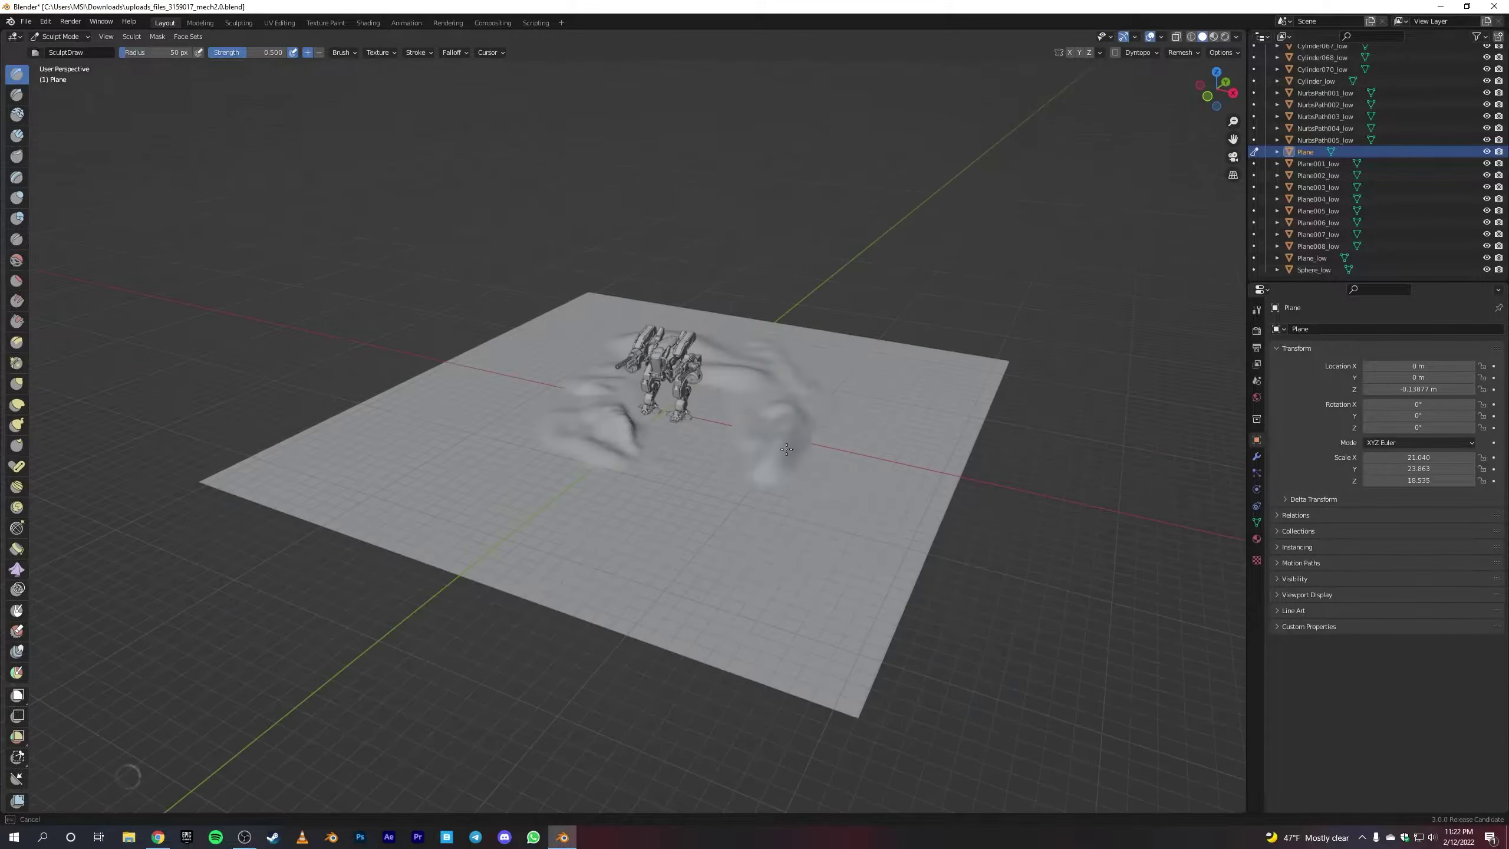
pyautogui.scroll(3, 553, 476)
pyautogui.scroll(5, 700, 513)
pyautogui.scroll(-6, 656, 599)
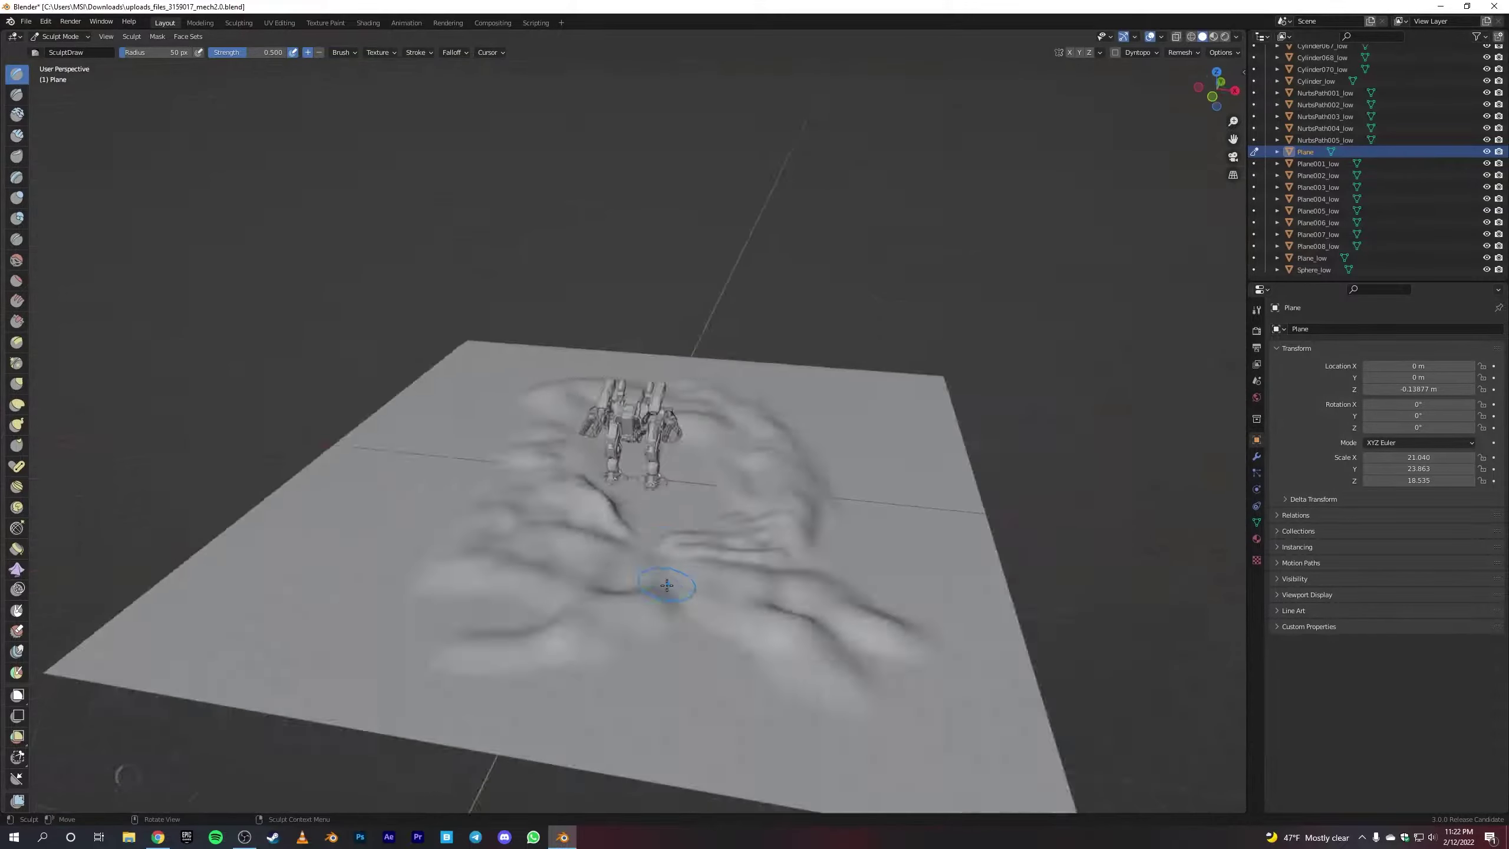
pyautogui.moveTo(657, 579); pyautogui.dragTo(594, 536, button='middle')
# Step: Return from Sculpt Mode to Object Mode
pyautogui.click(59, 37)
pyautogui.scroll(-5, 892, 416)
pyautogui.moveTo(891, 386); pyautogui.dragTo(915, 422, button='middle')
# Step: Move the Plane into the main collection and join the mech parts with Ctrl+J
pyautogui.moveTo(1313, 271); pyautogui.dragTo(1319, 71)
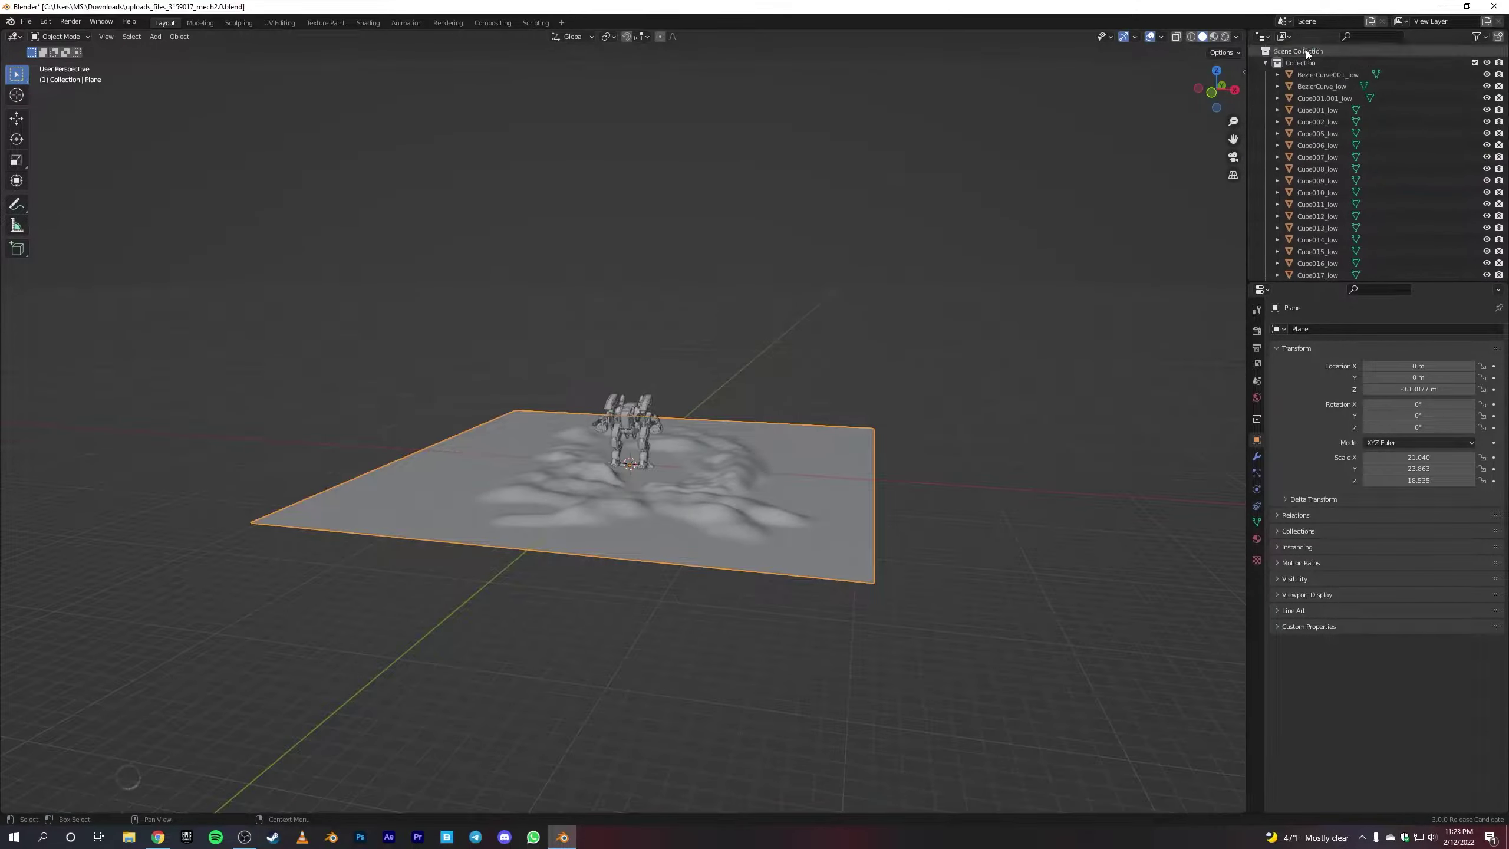
pyautogui.scroll(5, 580, 406)
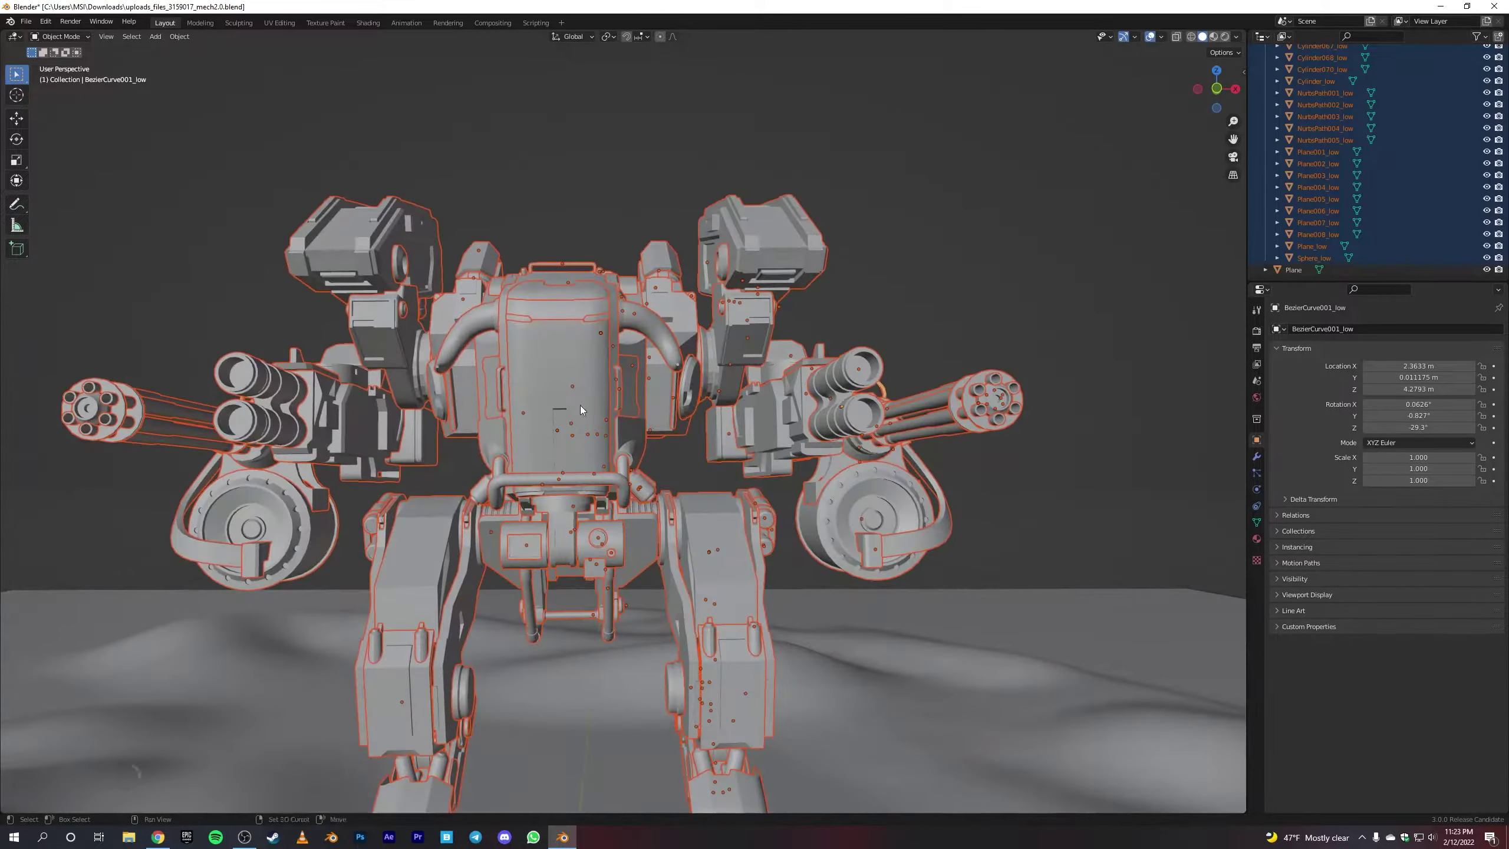
pyautogui.hotkey('ctrl', 'j')
pyautogui.scroll(-5, 604, 465)
pyautogui.moveTo(604, 465)
pyautogui.mouseDown(button='middle')
pyautogui.moveTo(772, 565)
pyautogui.moveTo(654, 416)
pyautogui.mouseUp(button='middle')
# Step: Shift the ground plane sideways along the X axis
pyautogui.click(782, 582)
pyautogui.scroll(5, 766, 553)
pyautogui.scroll(-5, 743, 518)
pyautogui.press('g')
pyautogui.press('x')
pyautogui.press('Return')
# Step: Smooth the terrain around the mech's feet in Sculpt Mode, then return to Object Mode
pyautogui.click(62, 38)
pyautogui.hotkey('shift', 'c')
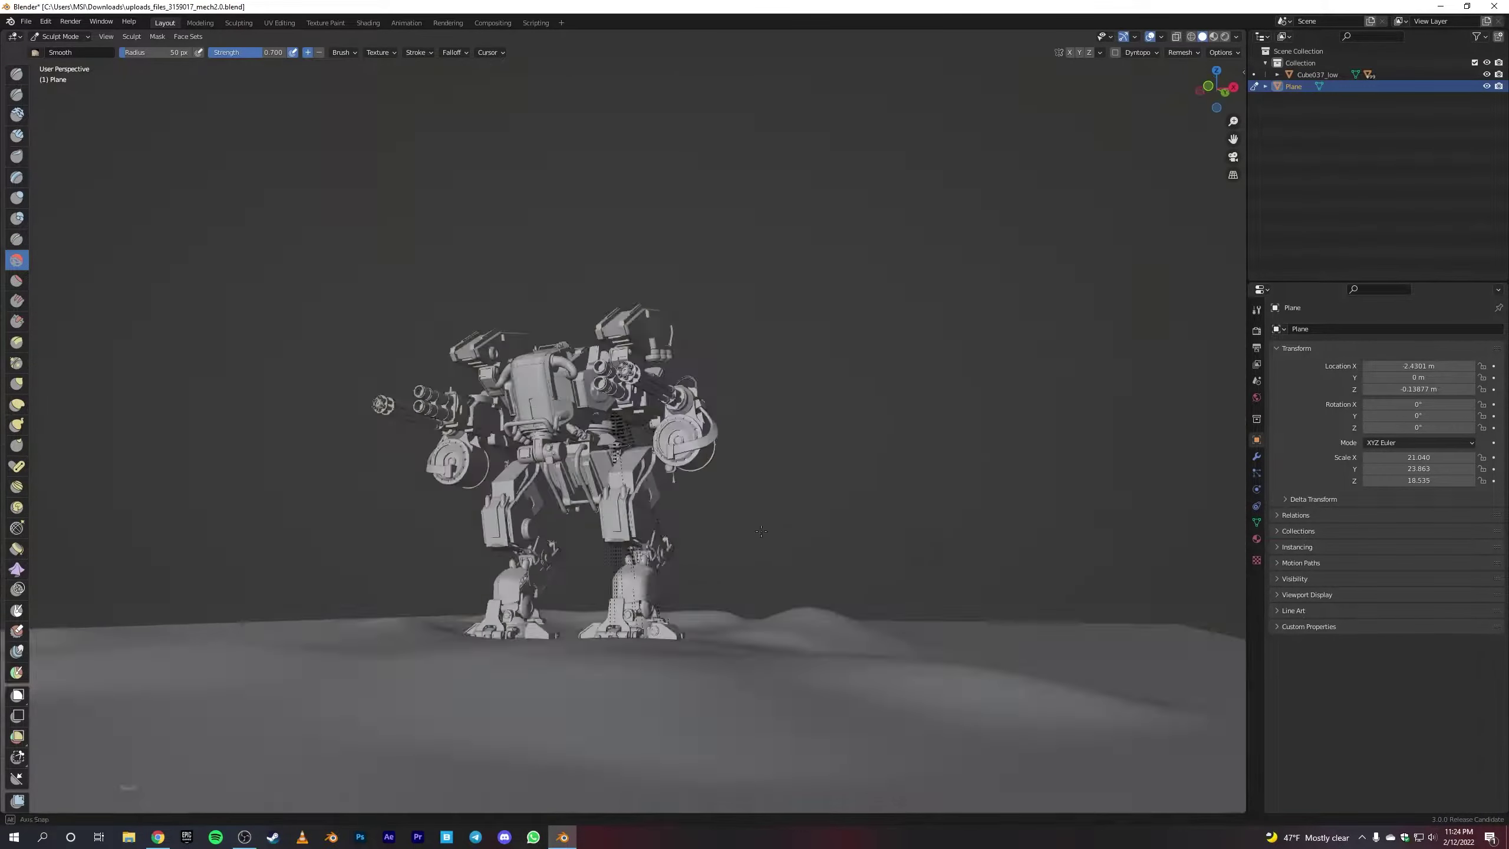
pyautogui.moveTo(507, 513)
pyautogui.mouseDown(button='middle')
pyautogui.moveTo(748, 613)
pyautogui.moveTo(625, 531)
pyautogui.moveTo(778, 528)
pyautogui.mouseUp(button='middle')
pyautogui.rightClick(625, 532)
pyautogui.press('s')
pyautogui.scroll(5, 762, 439)
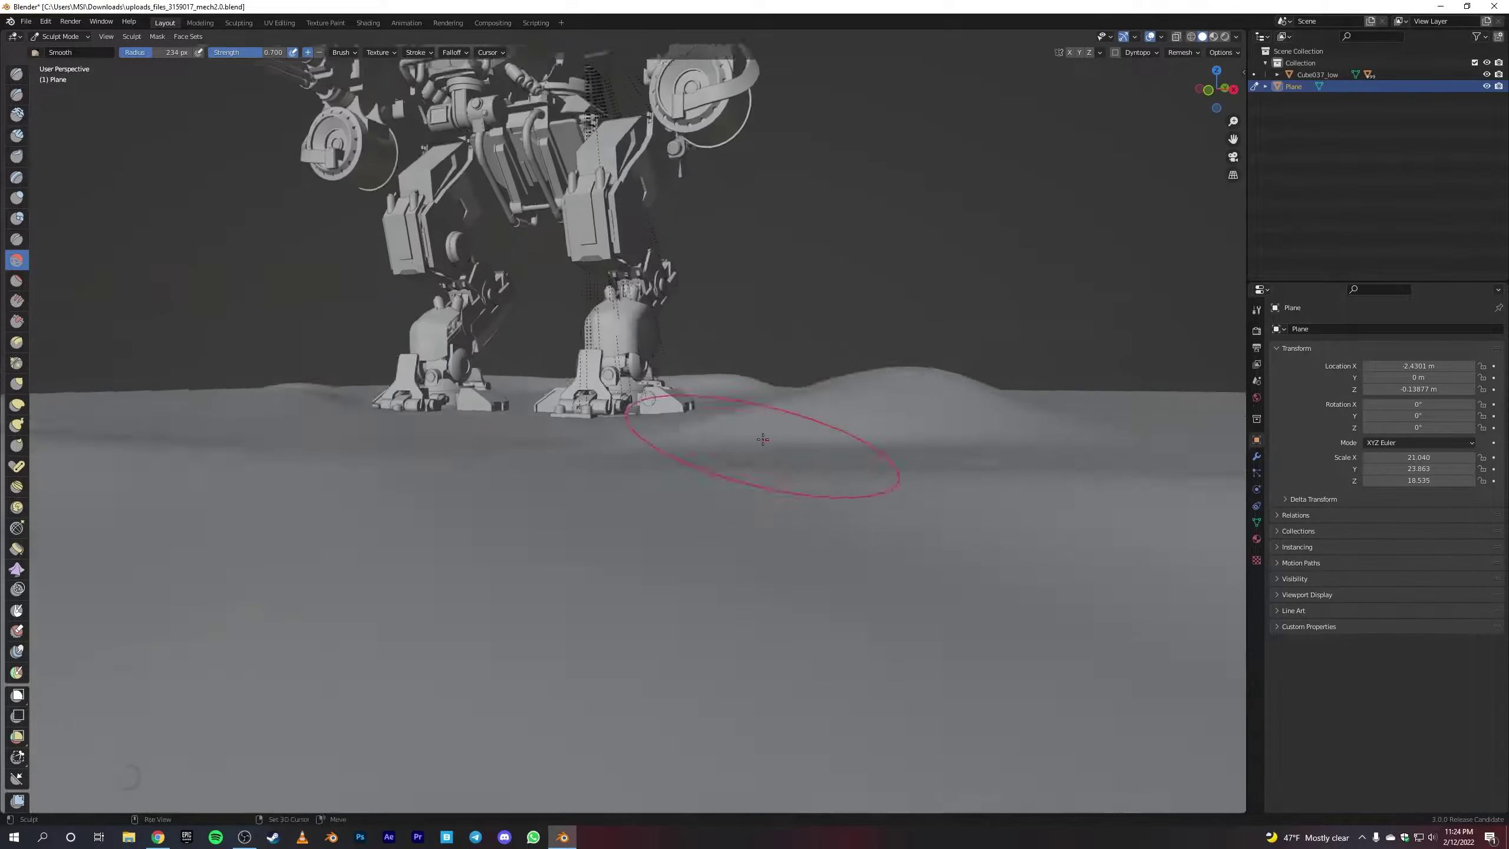
pyautogui.scroll(-6, 762, 439)
pyautogui.hotkey('ctrl', 'Tab')
# Step: Save the blend file and frame the mech through the new 15 mm camera
pyautogui.hotkey('ctrl', 's')
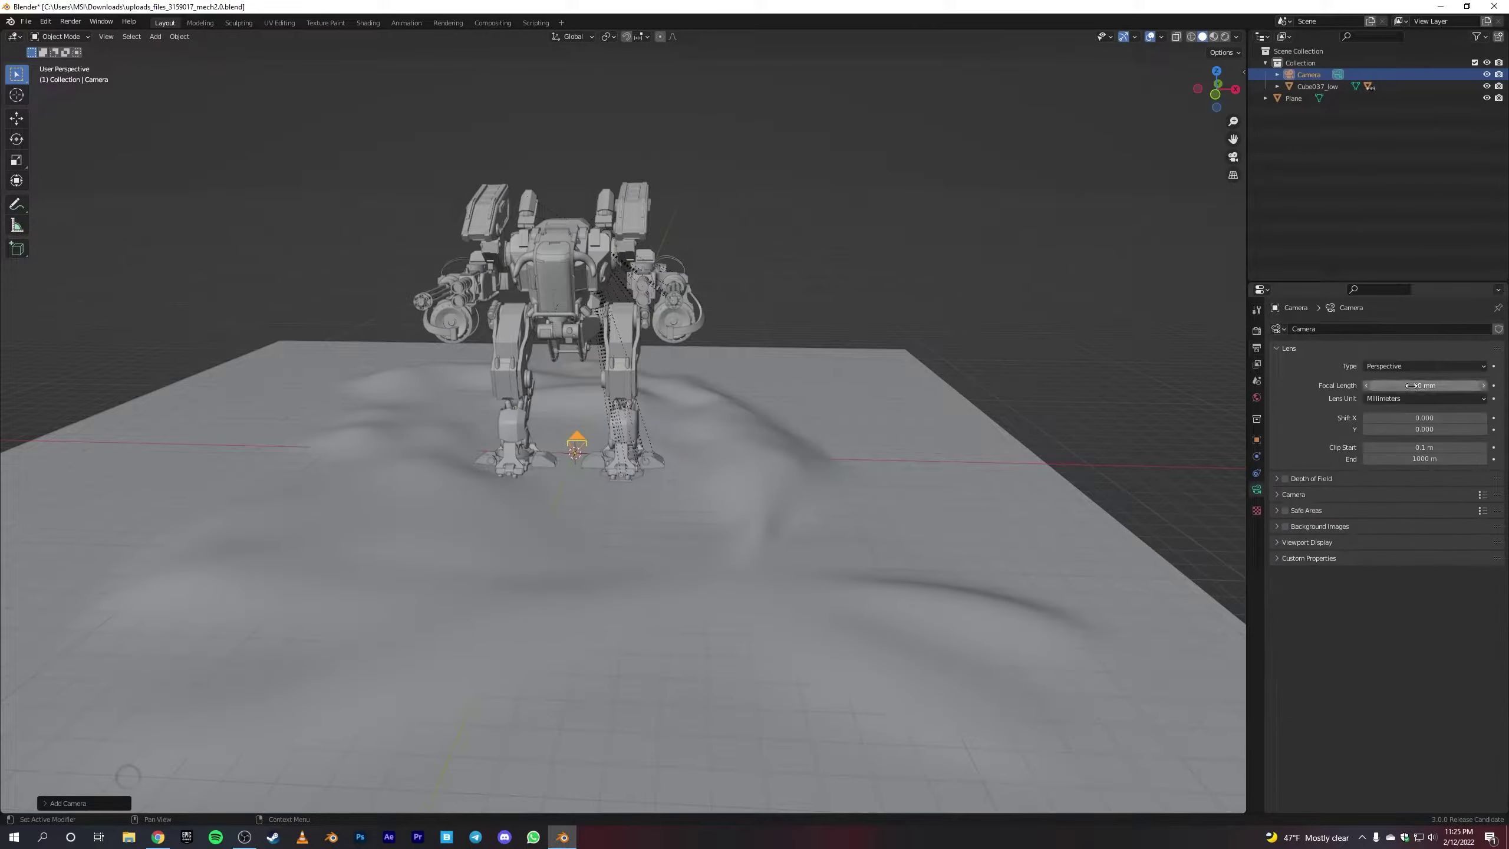
pyautogui.click(1197, 213)
pyautogui.press('KP_0')
pyautogui.press('n')
pyautogui.moveTo(804, 380)
pyautogui.mouseDown(button='middle')
pyautogui.moveTo(825, 375)
pyautogui.moveTo(816, 441)
pyautogui.moveTo(975, 491)
pyautogui.moveTo(913, 475)
pyautogui.mouseUp(button='middle')
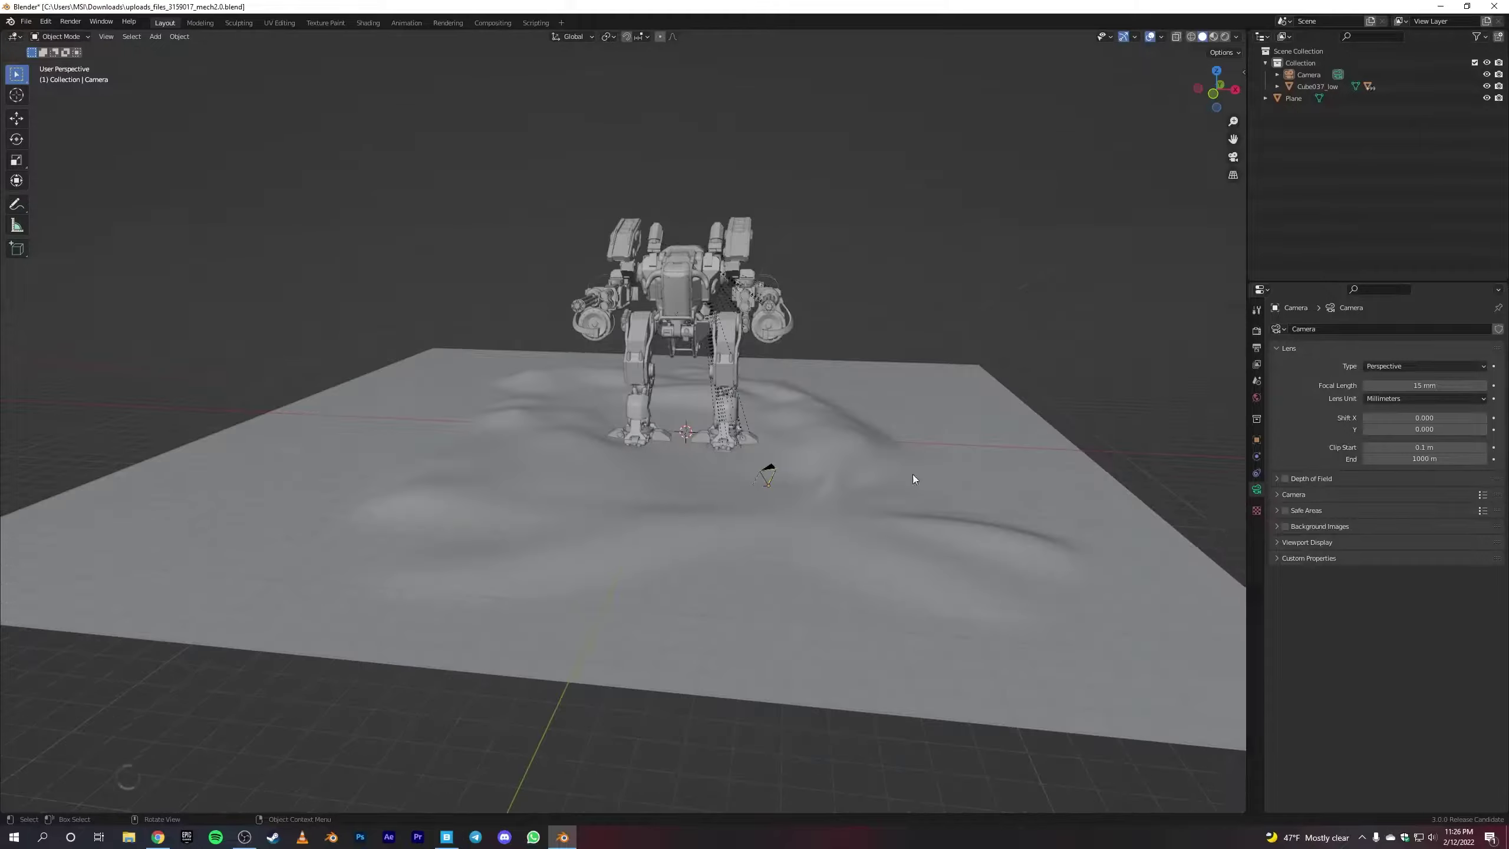
# Step: Leave the camera view and open the botaniq tree asset library
pyautogui.press('n')
pyautogui.click(1181, 100)
pyautogui.click(1186, 182)
# Step: Spawn a ponderosa pine from the coniferous tree category
pyautogui.click(1118, 436)
pyautogui.click(1180, 100)
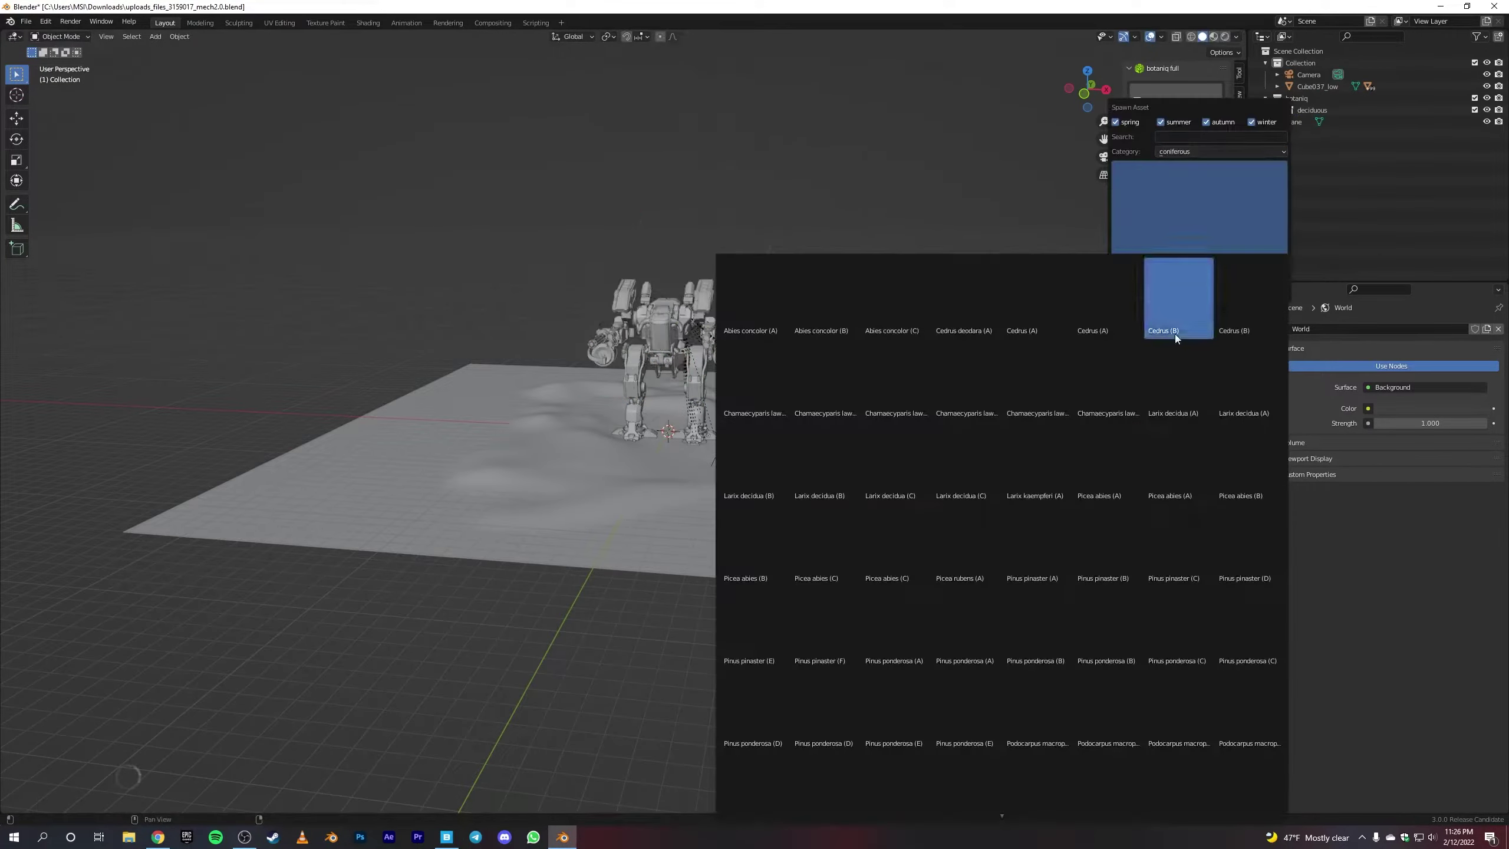
pyautogui.click(1227, 646)
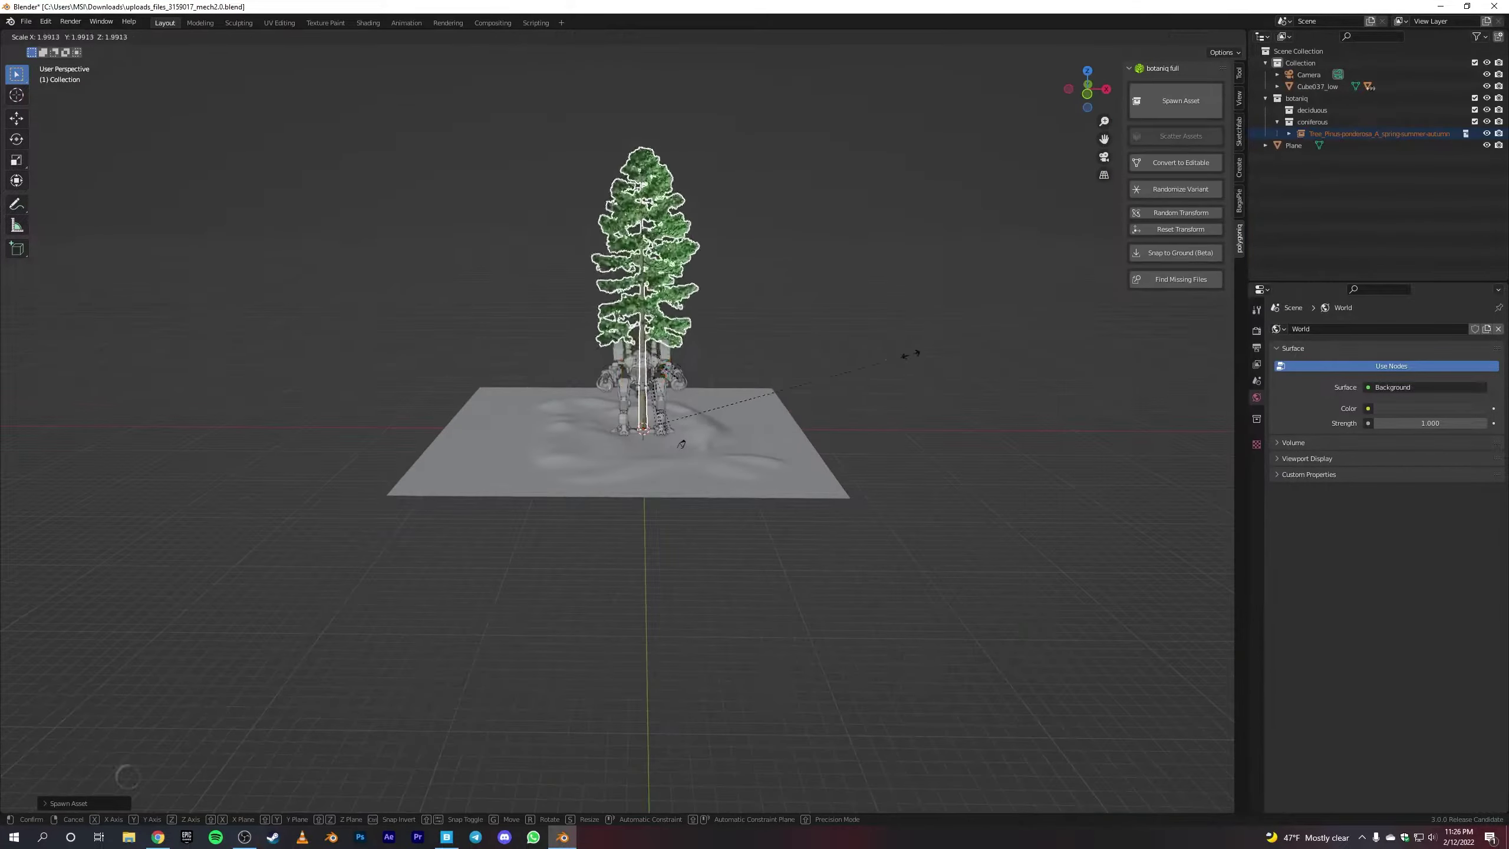
pyautogui.moveTo(772, 416); pyautogui.dragTo(824, 411, button='middle')
pyautogui.scroll(3, 824, 411)
# Step: Spawn a cedar tree and place it beside the mech, checking through the camera
pyautogui.click(1181, 100)
pyautogui.click(1203, 208)
pyautogui.click(1003, 489)
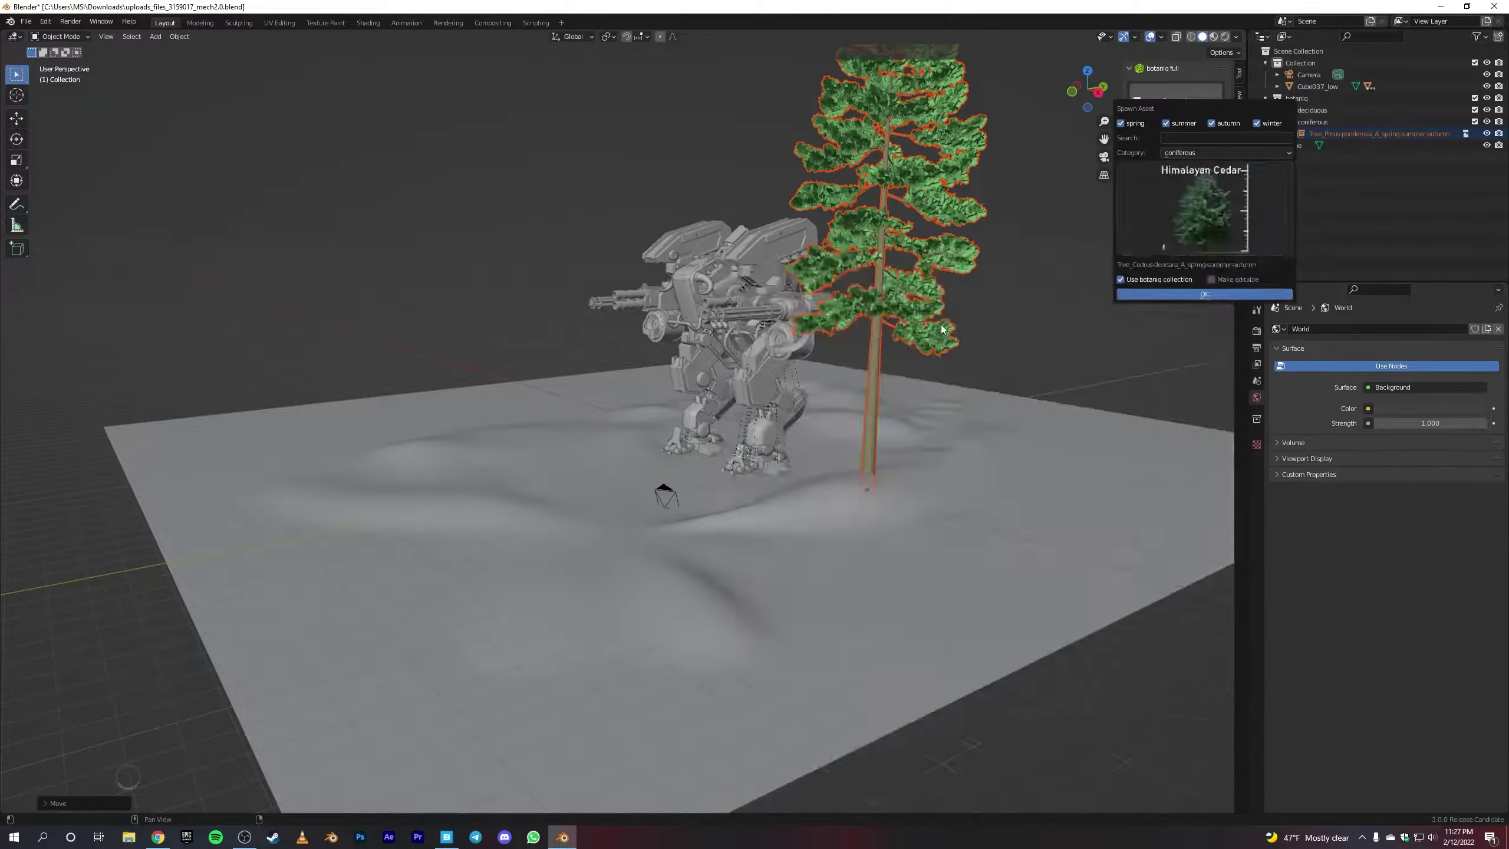
pyautogui.scroll(-4, 925, 384)
pyautogui.press('KP_0')
pyautogui.click(692, 374)
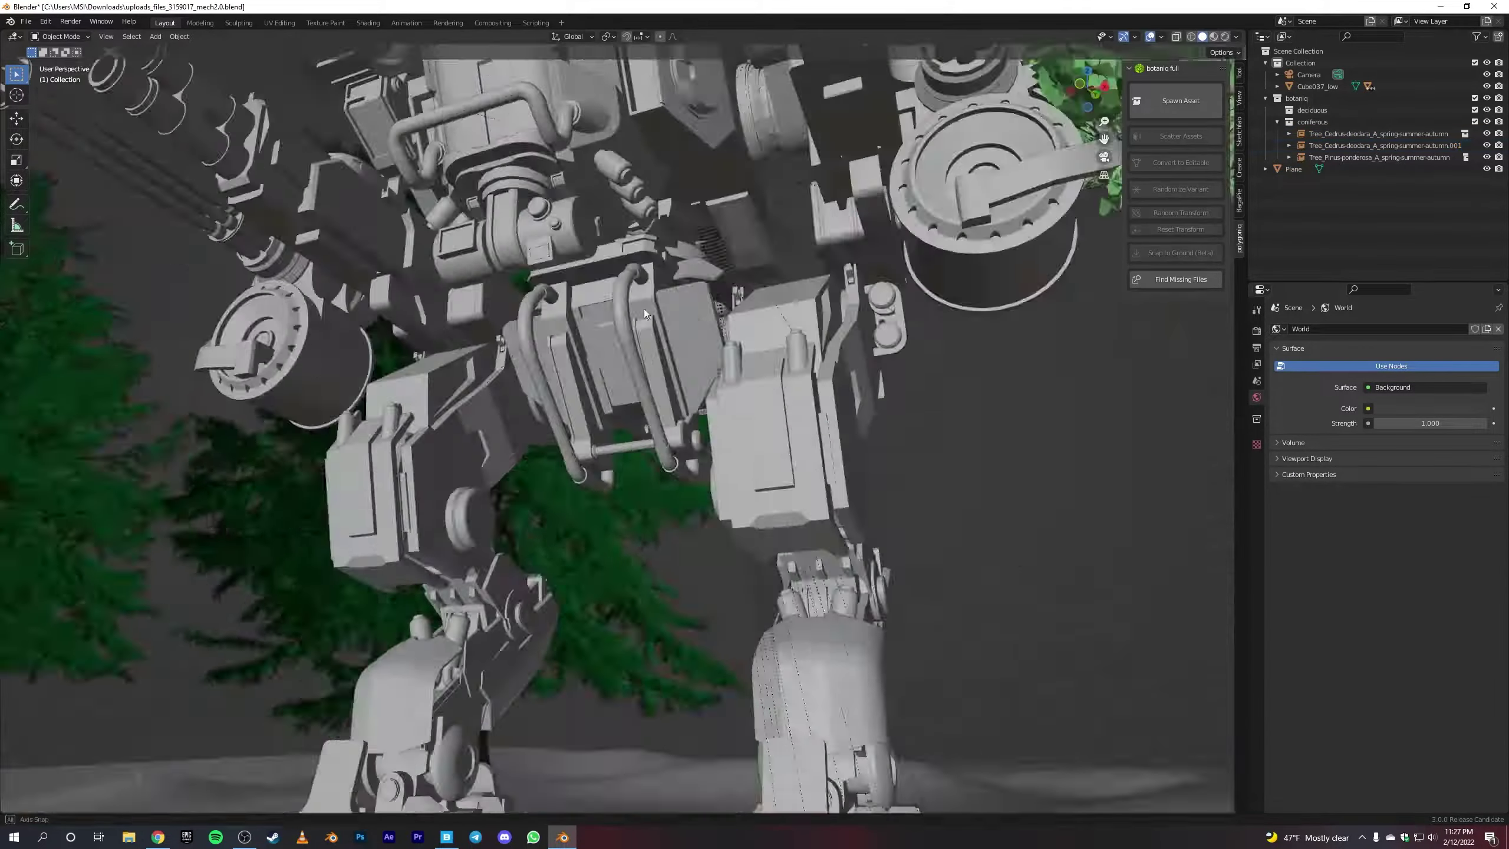
# Step: Spawn another ponderosa pine and resize it
pyautogui.click(1181, 100)
pyautogui.click(745, 491)
pyautogui.press('s')
pyautogui.scroll(3, 675, 524)
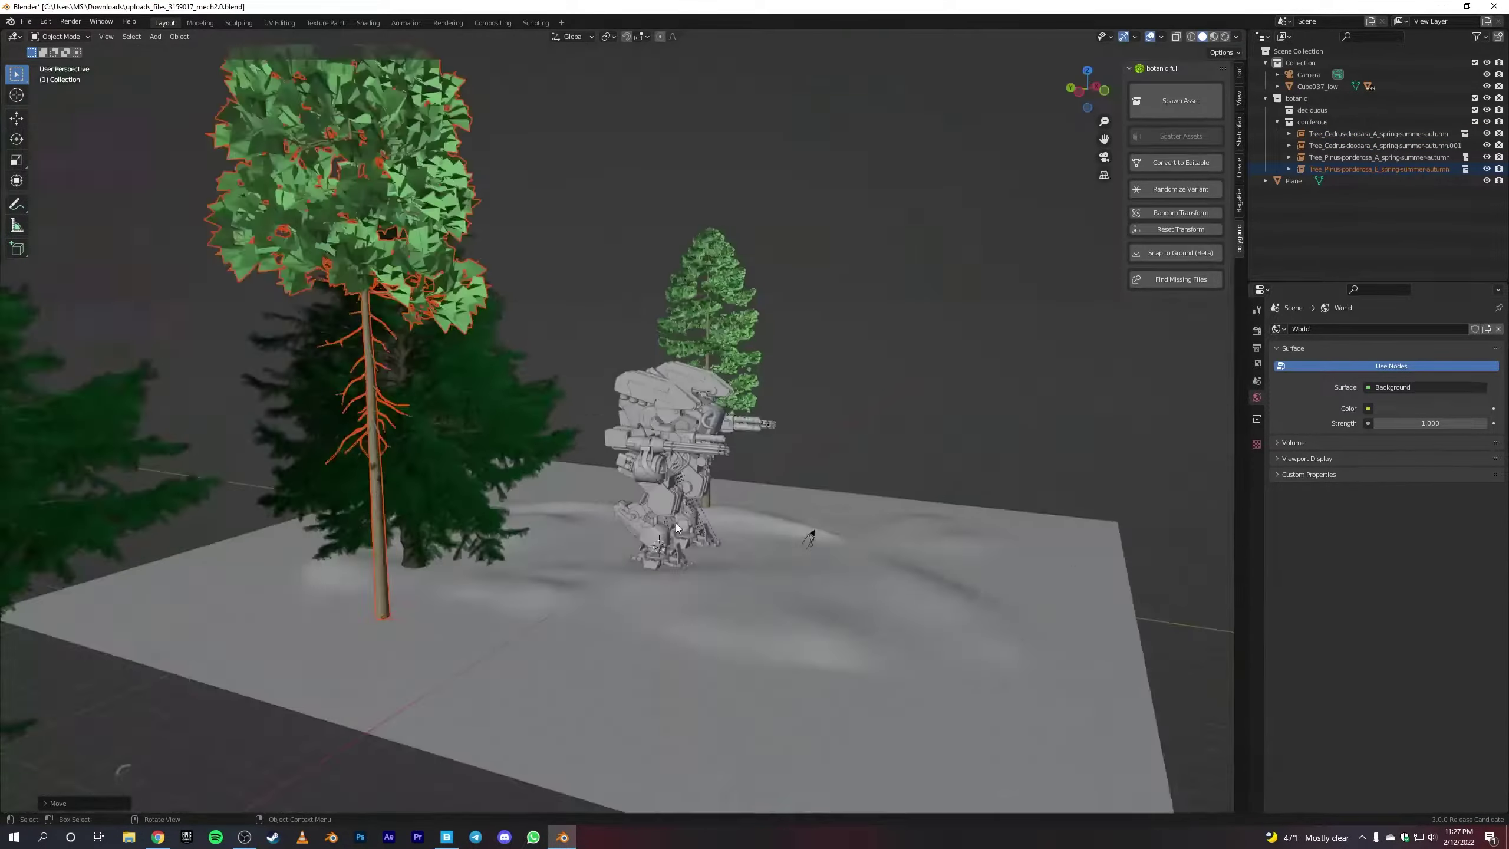
# Step: Spawn a further ponderosa pine variant into the scene
pyautogui.click(1180, 100)
pyautogui.click(1203, 208)
pyautogui.scroll(-3, 951, 476)
pyautogui.click(811, 457)
pyautogui.scroll(-3, 811, 457)
pyautogui.scroll(5, 813, 463)
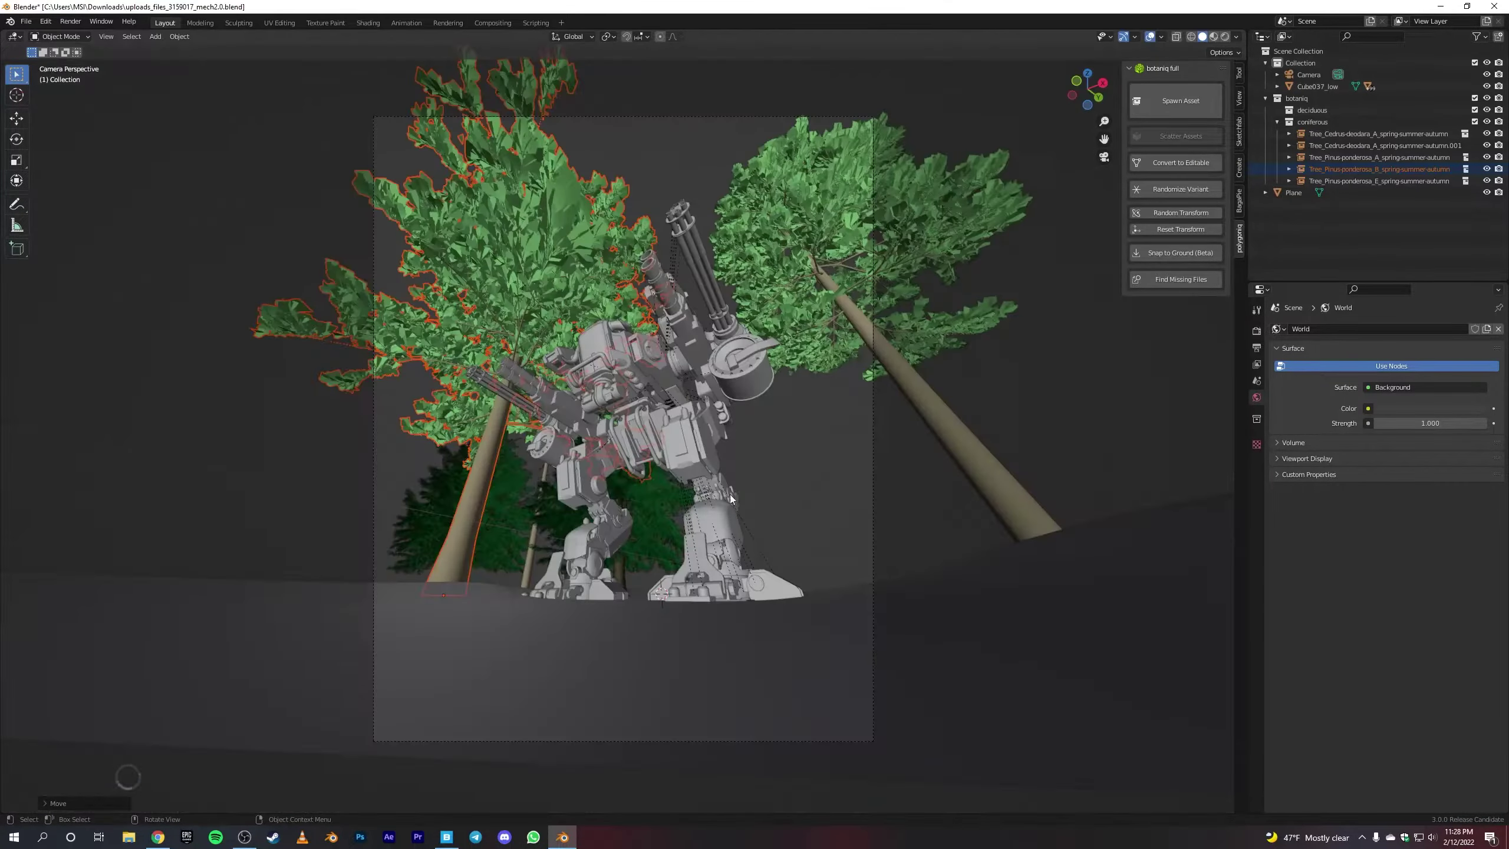
pyautogui.scroll(3, 812, 463)
pyautogui.scroll(-8, 812, 463)
# Step: Spawn a deciduous birch tree and resize it while viewing through the camera
pyautogui.click(1180, 100)
pyautogui.scroll(3, 812, 463)
pyautogui.click(1186, 211)
pyautogui.scroll(-2, 946, 757)
pyautogui.click(1246, 555)
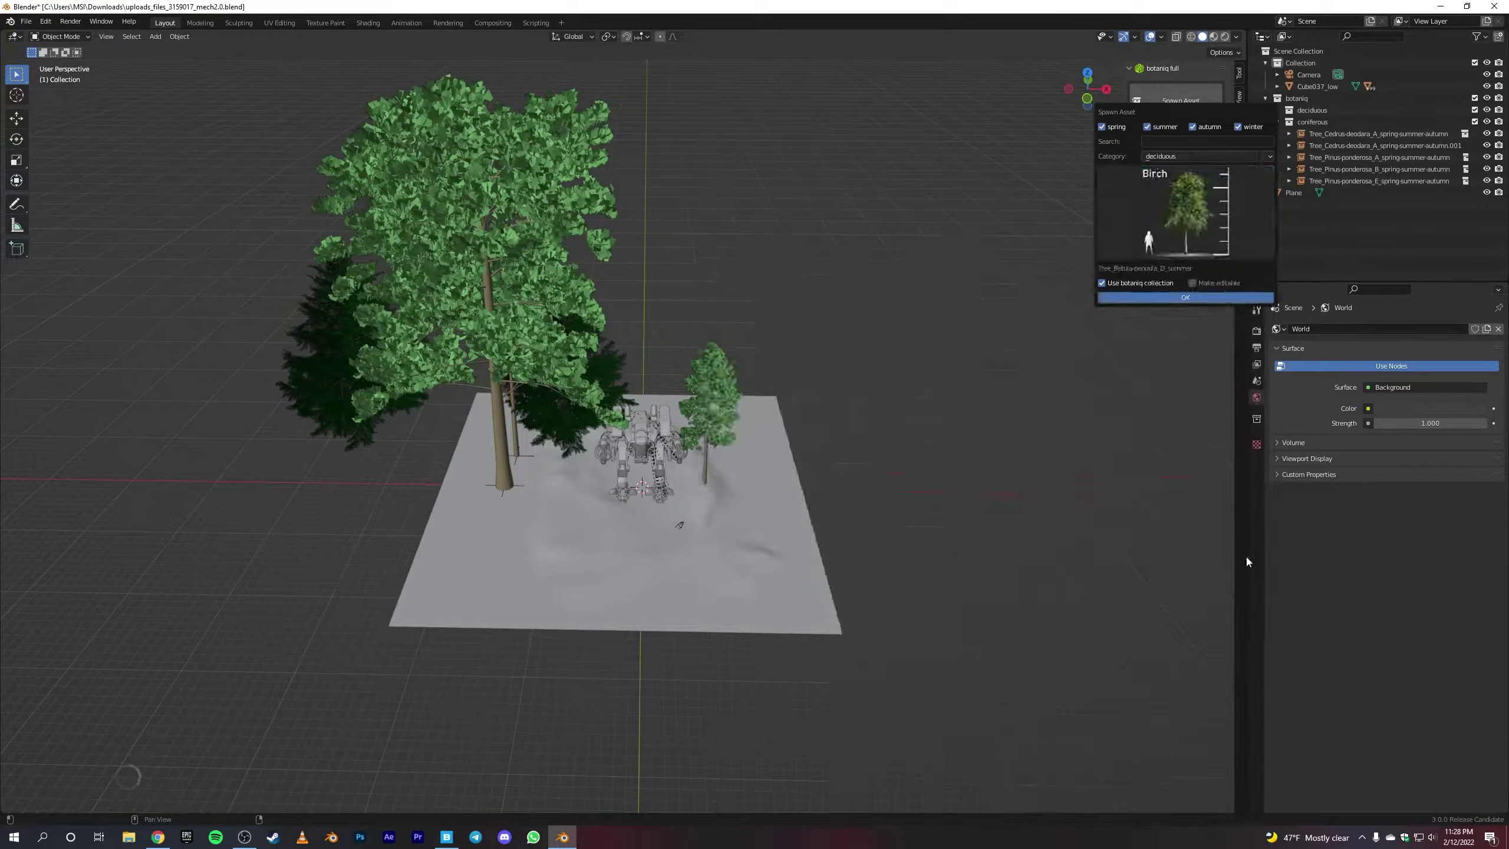
pyautogui.moveTo(752, 523)
pyautogui.mouseDown(button='middle')
pyautogui.moveTo(832, 451)
pyautogui.moveTo(926, 425)
pyautogui.mouseUp(button='middle')
pyautogui.press('KP_0')
pyautogui.scroll(-3, 863, 415)
pyautogui.scroll(5, 677, 397)
pyautogui.press('KP_0')
pyautogui.press('s')
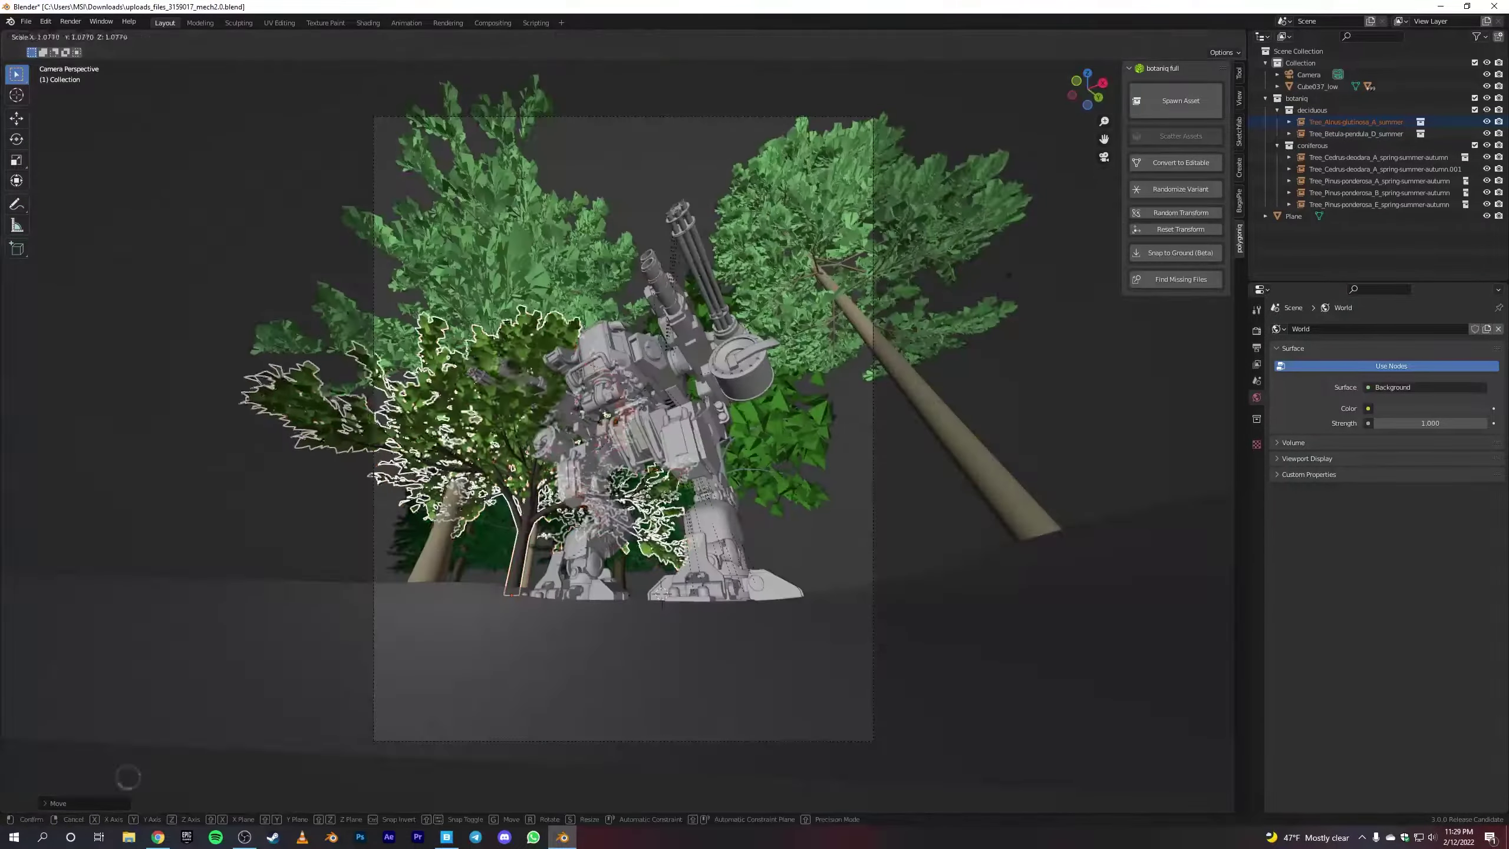
# Step: Spawn two chestnut trees near the mech
pyautogui.click(1181, 100)
pyautogui.click(1169, 206)
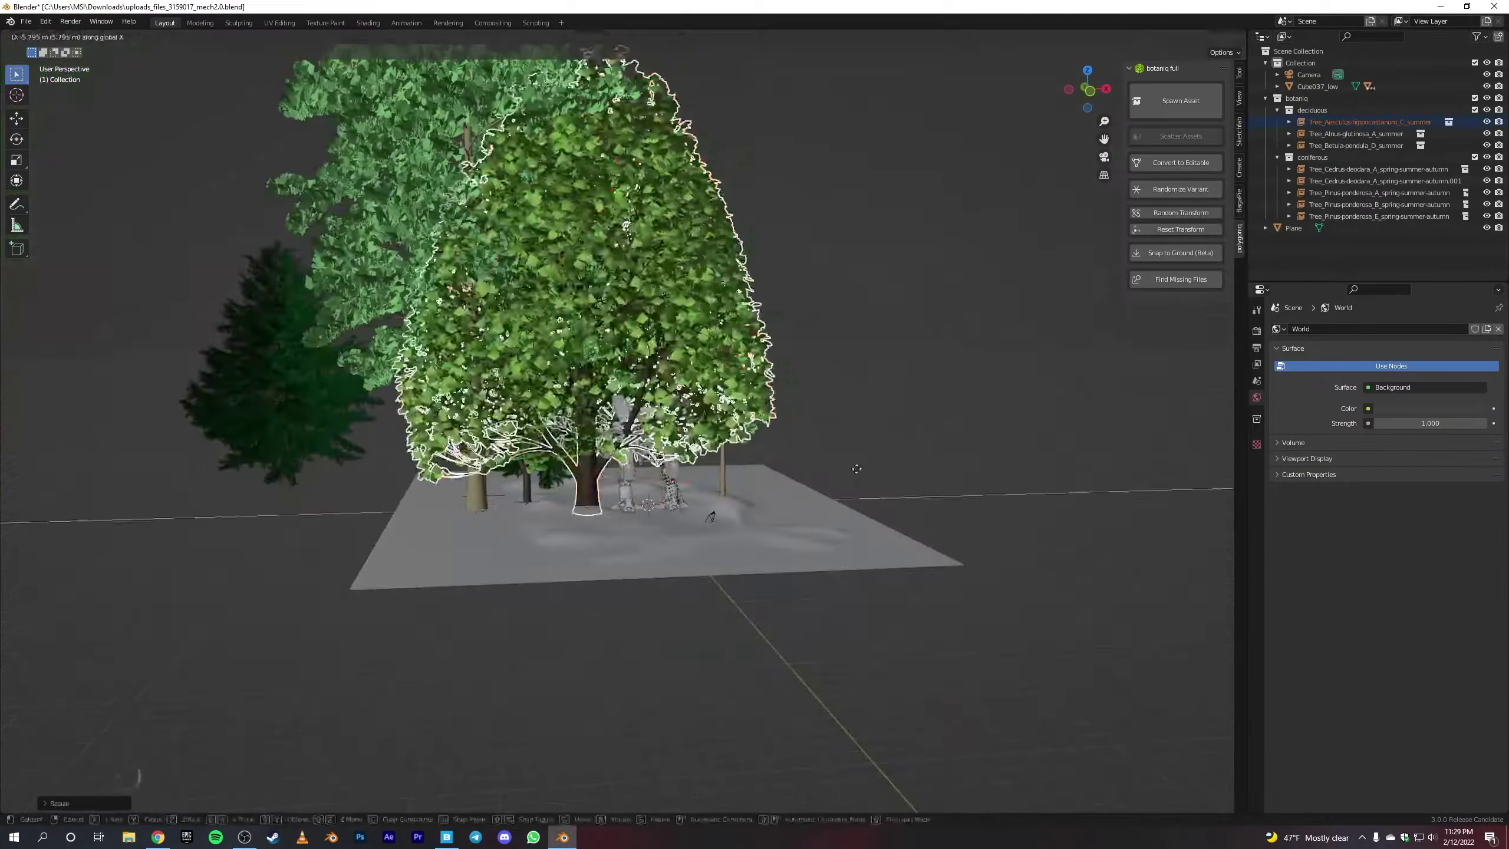
pyautogui.press('KP_0')
pyautogui.click(1190, 290)
pyautogui.moveTo(894, 547); pyautogui.dragTo(1085, 204, button='middle')
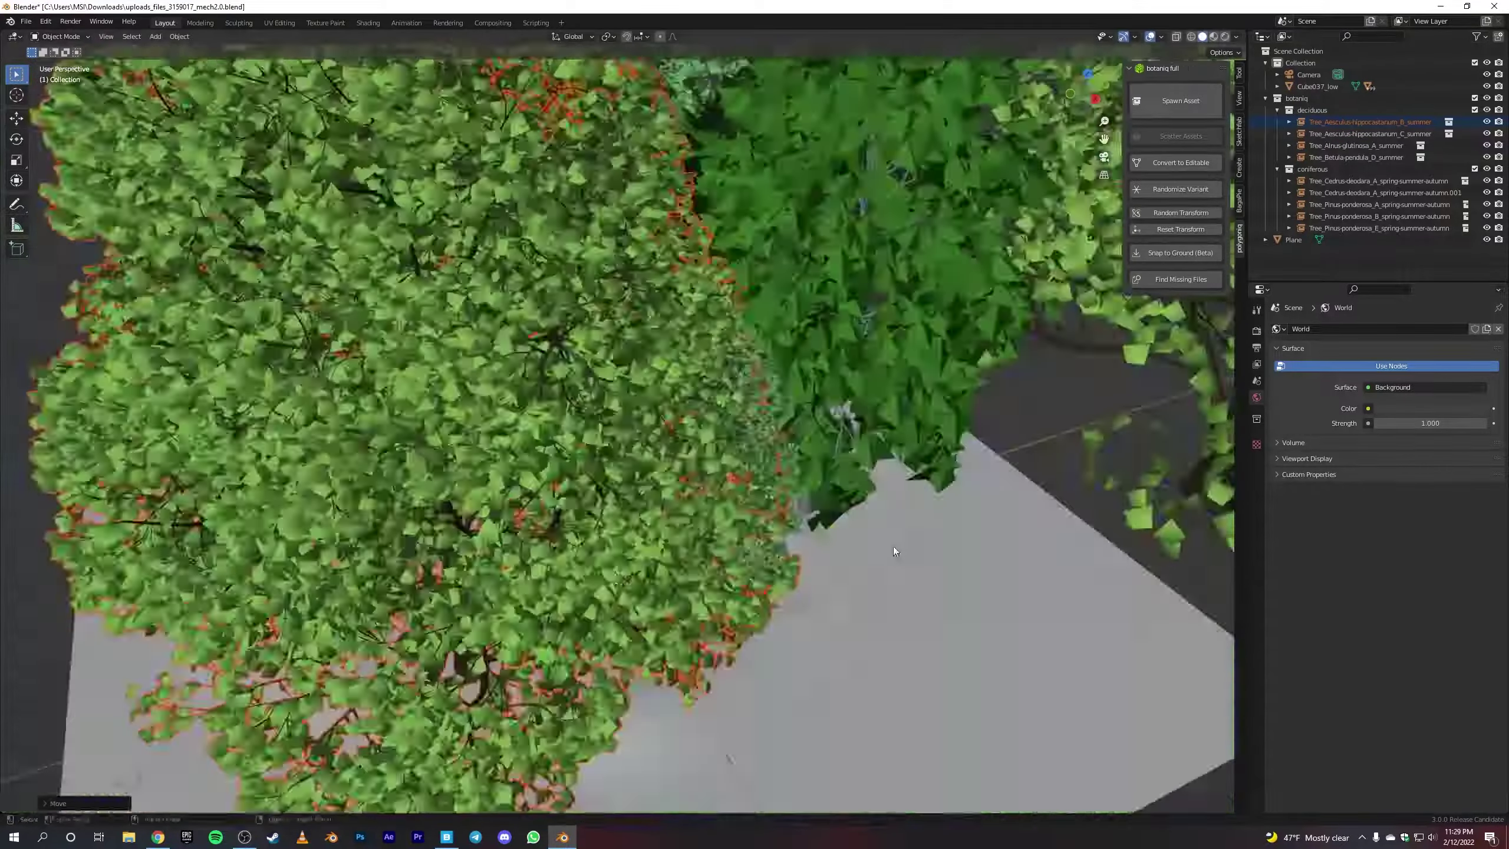
pyautogui.press('KP_0')
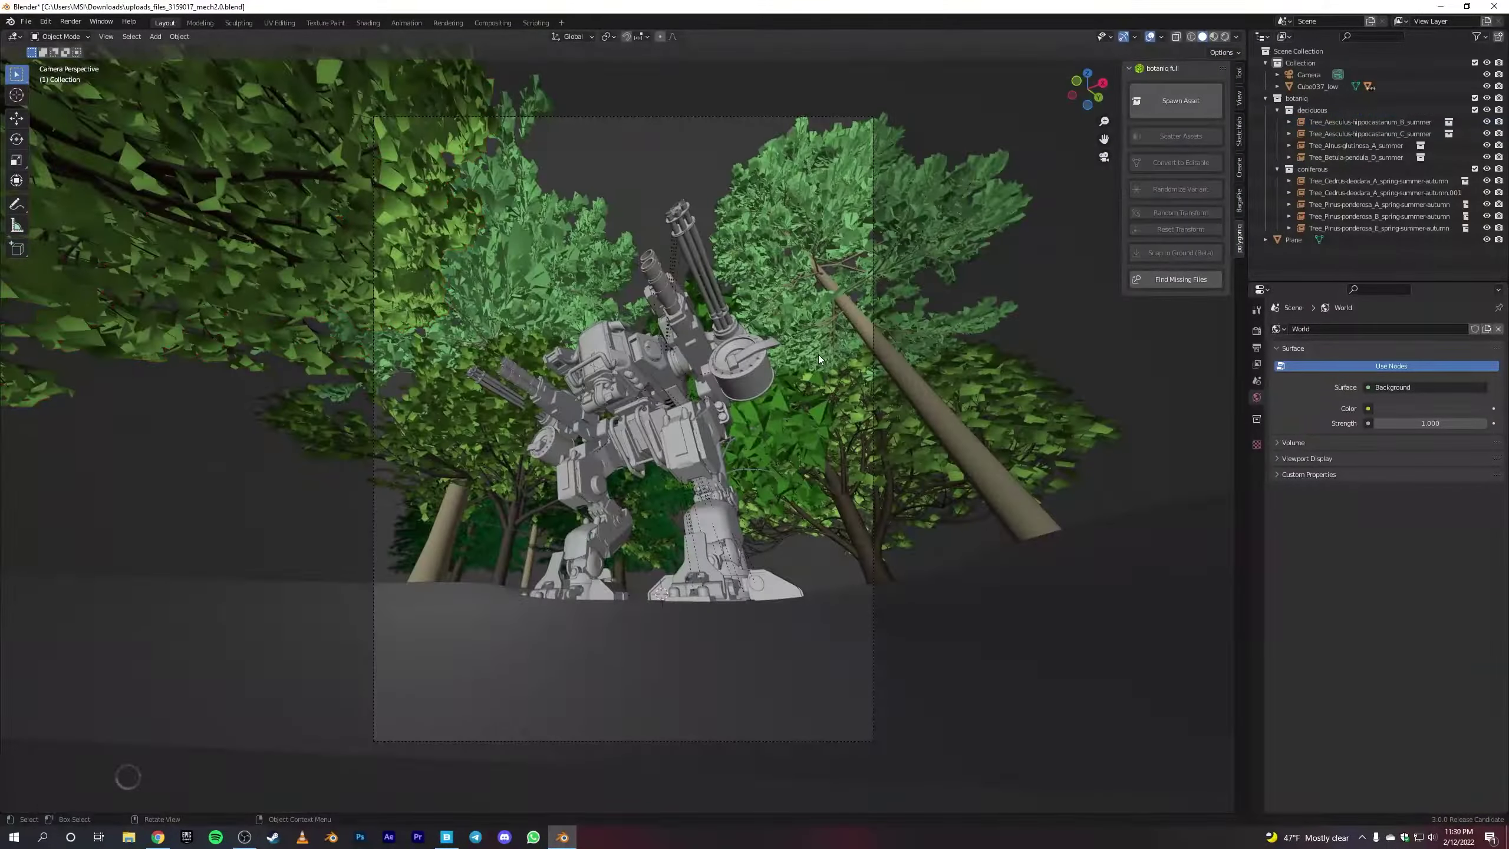
# Step: Spawn a maple tree from the deciduous previews
pyautogui.click(534, 451)
pyautogui.click(1181, 101)
pyautogui.click(1194, 211)
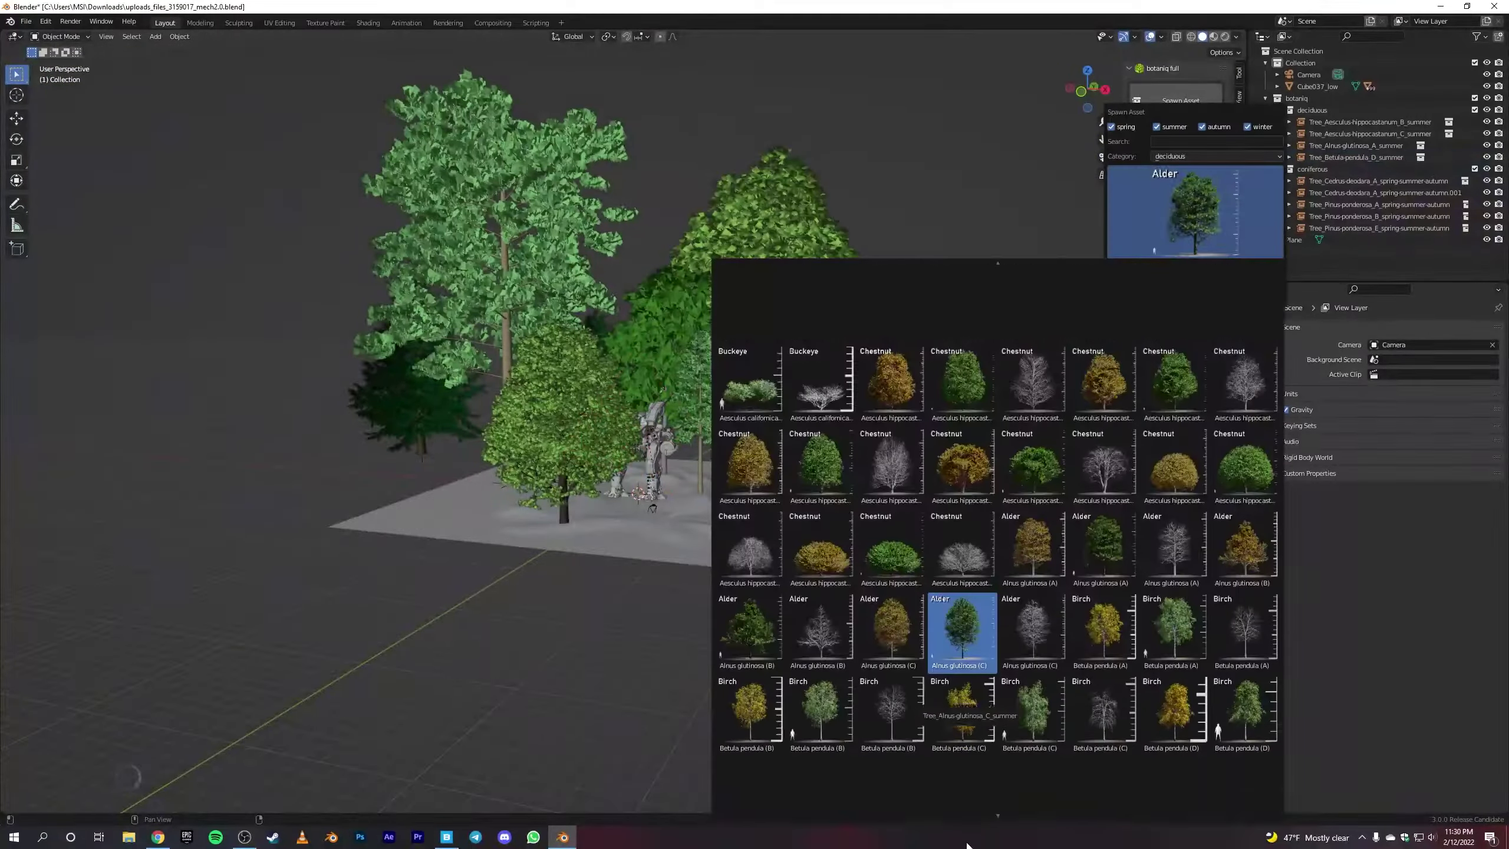
pyautogui.scroll(-1, 988, 476)
pyautogui.click(1160, 297)
pyautogui.moveTo(1017, 477); pyautogui.dragTo(1081, 322, button='middle')
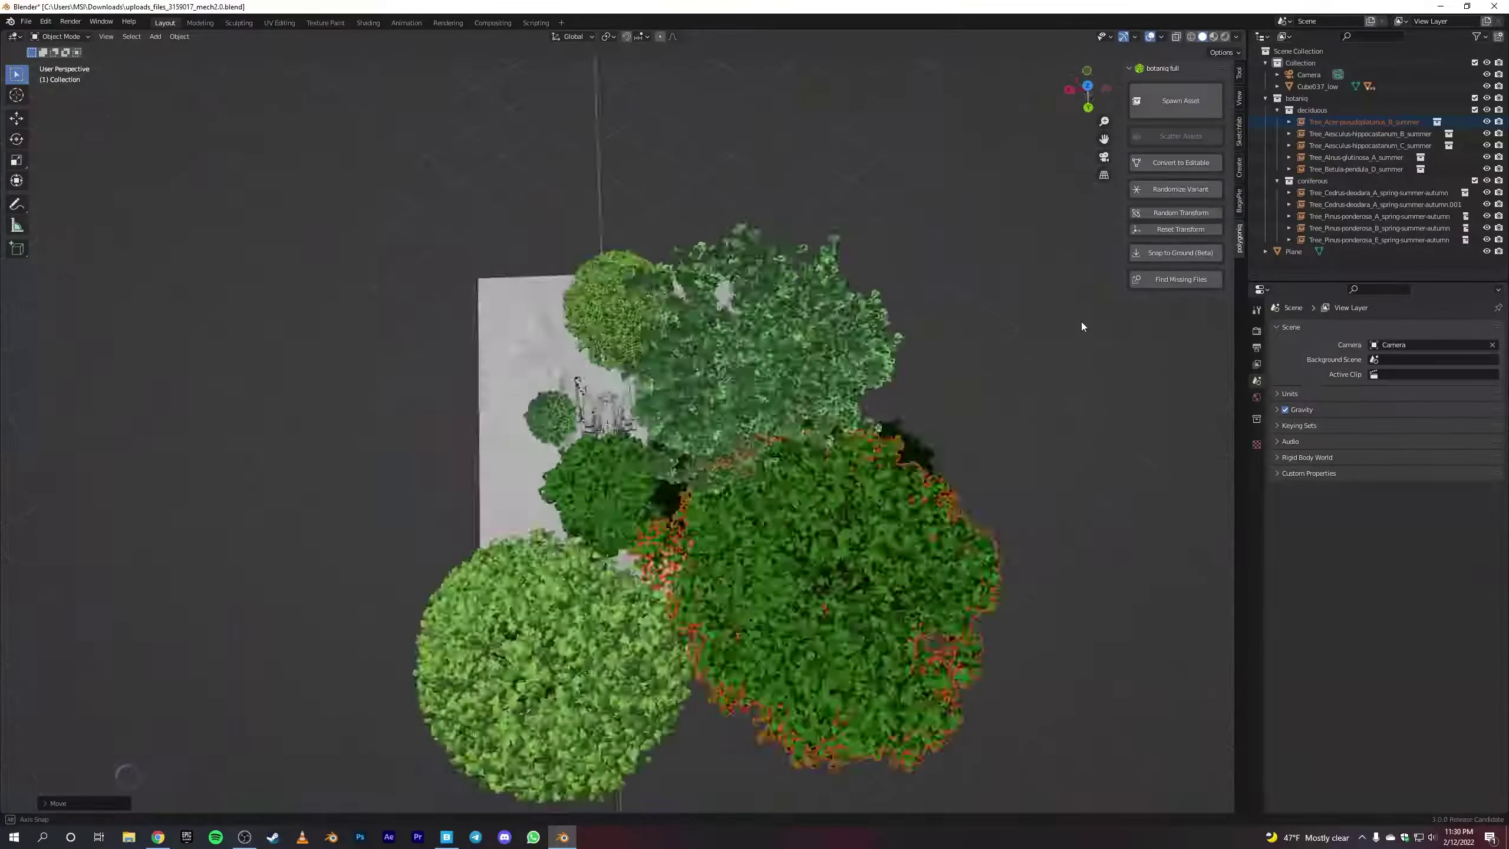
# Step: Duplicate the trees with Shift+D, rotate them, and place them around the mech
pyautogui.hotkey('shift', 'd')
pyautogui.press('r')
pyautogui.press('Return')
pyautogui.moveTo(832, 416)
pyautogui.mouseDown(button='middle')
pyautogui.moveTo(862, 417)
pyautogui.moveTo(778, 418)
pyautogui.mouseUp(button='middle')
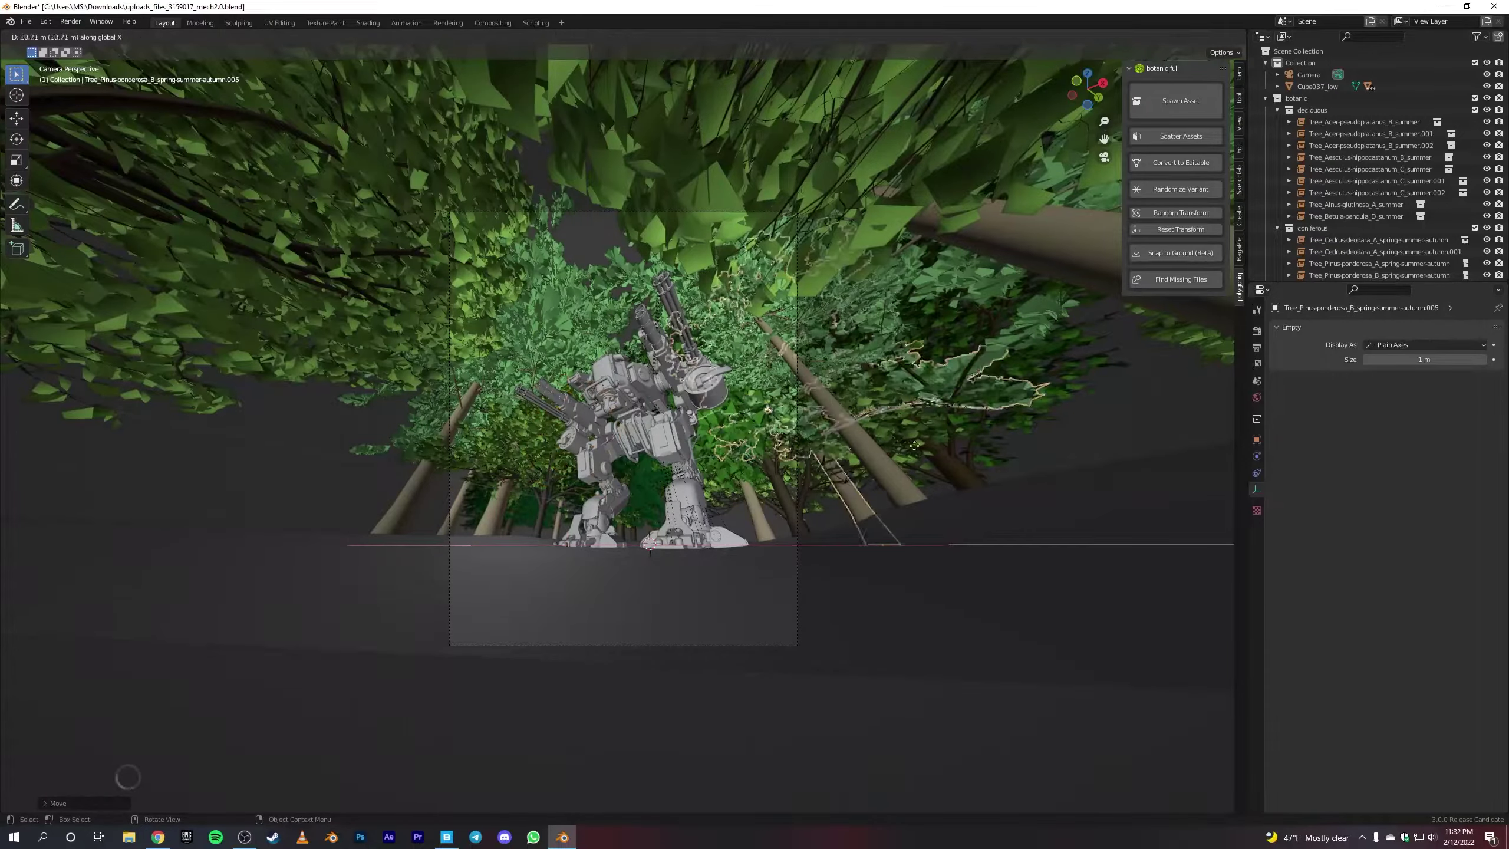
pyautogui.click(574, 452)
# Step: Scroll through Quixel Bridge's SOIL surface search results after reviewing the tree layout
pyautogui.moveTo(915, 433); pyautogui.dragTo(761, 368, button='middle')
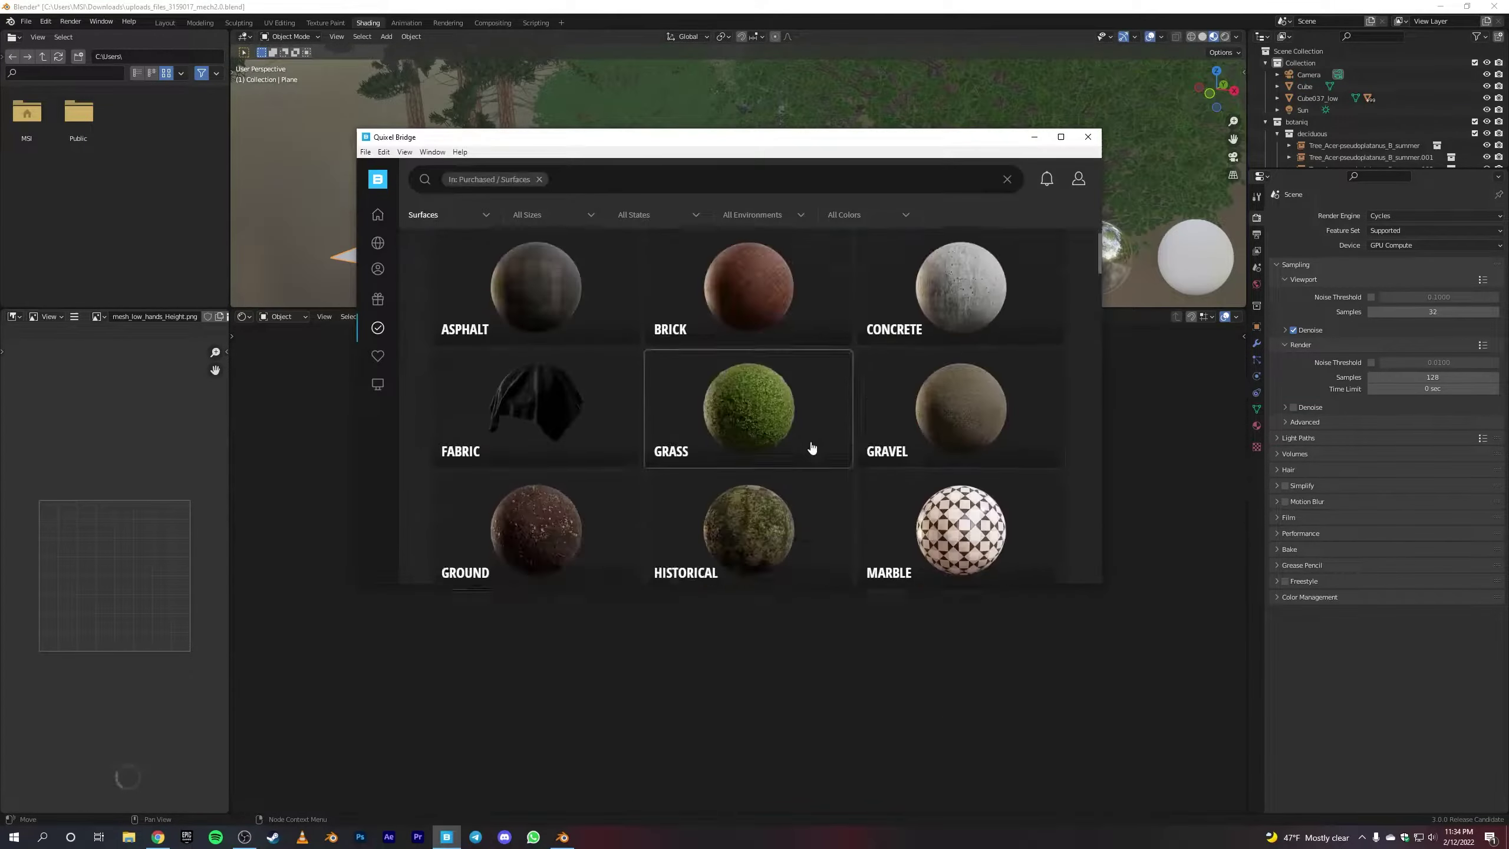
pyautogui.scroll(-1, 917, 398)
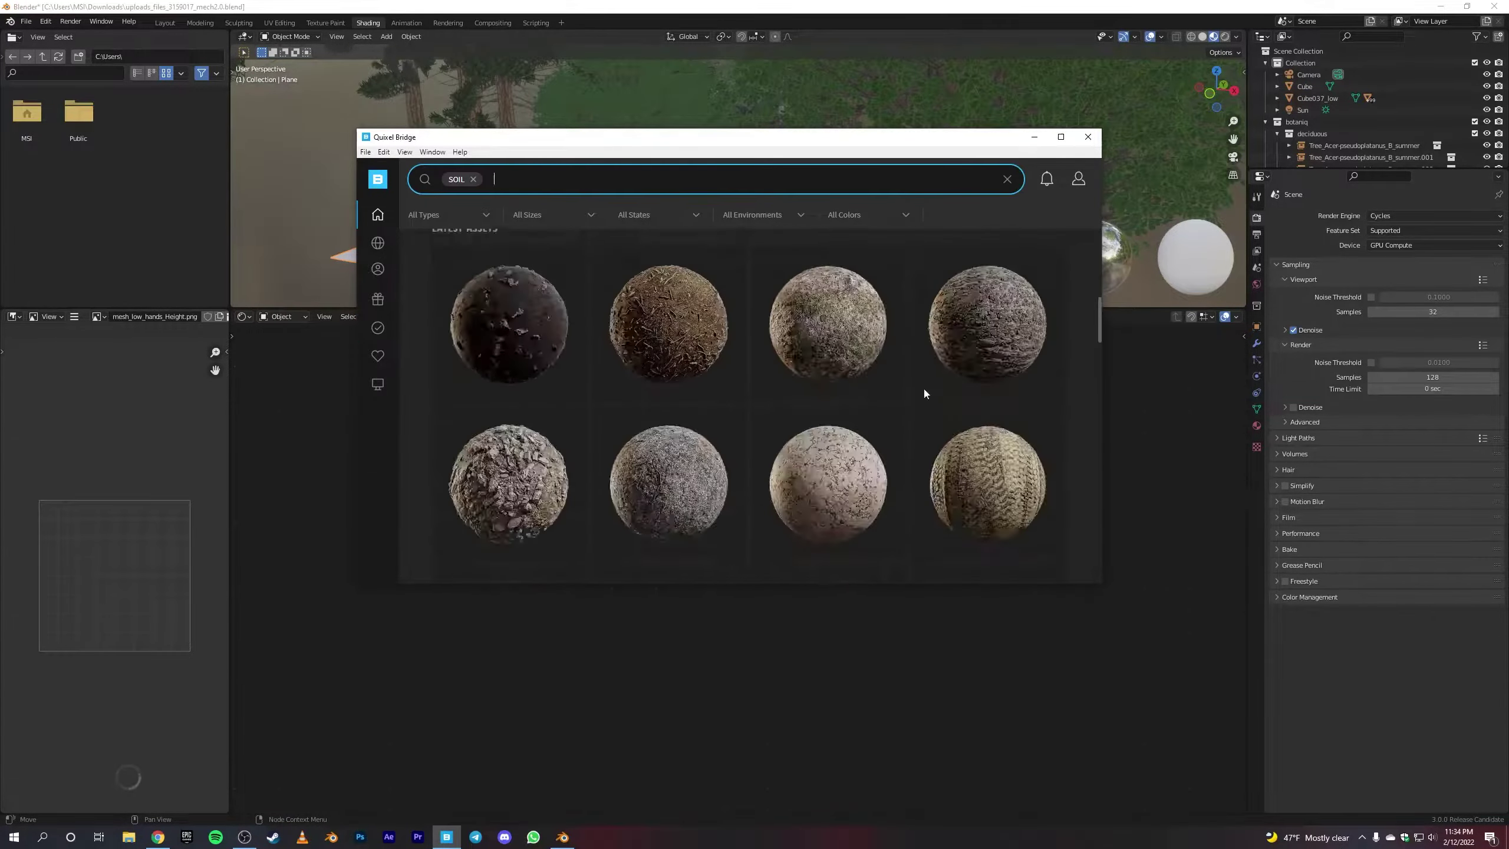
pyautogui.scroll(-3, 924, 393)
pyautogui.scroll(-3, 924, 393)
pyautogui.scroll(-3, 916, 371)
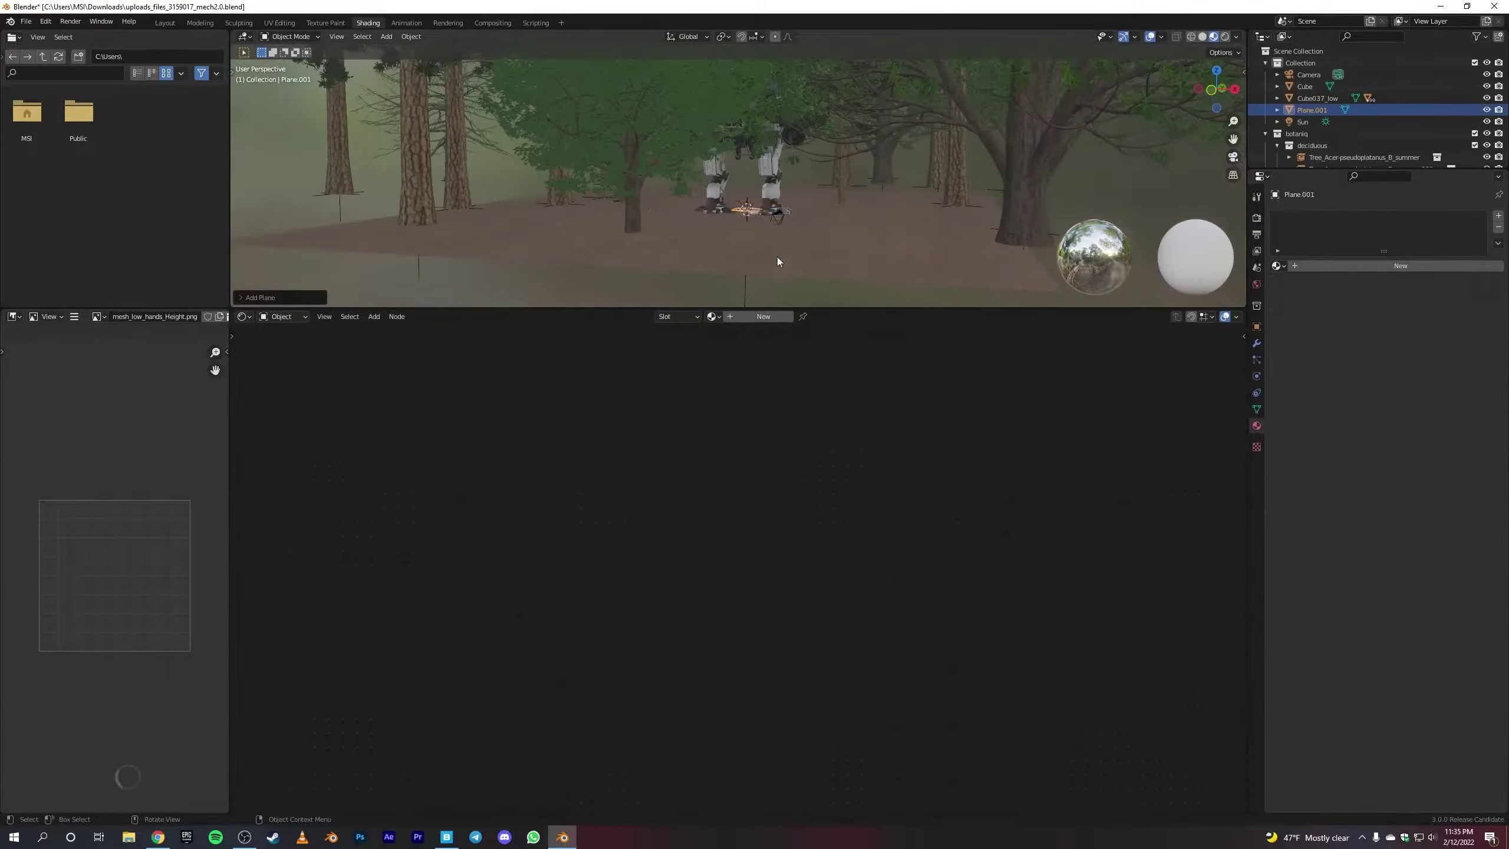
# Step: Stretch the new plane along the X axis
pyautogui.scroll(3, 900, 253)
pyautogui.press('s')
pyautogui.press('x')
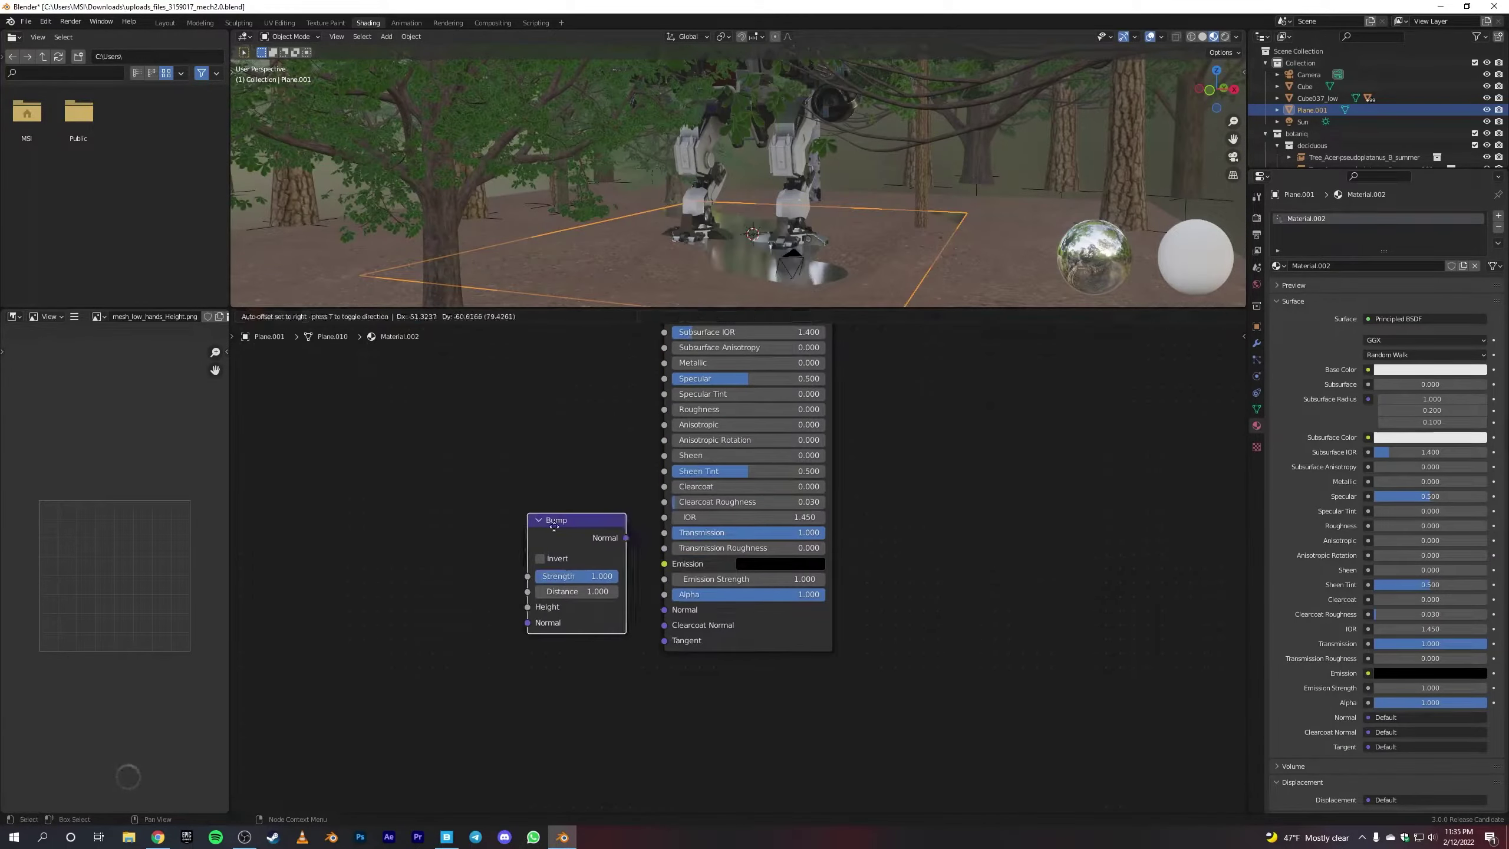
# Step: Wire a Bump node into the Principled BSDF Normal and add a Noise Texture
pyautogui.moveTo(554, 527); pyautogui.dragTo(746, 566)
pyautogui.hotkey('shift', 'a')
pyautogui.write('nois')
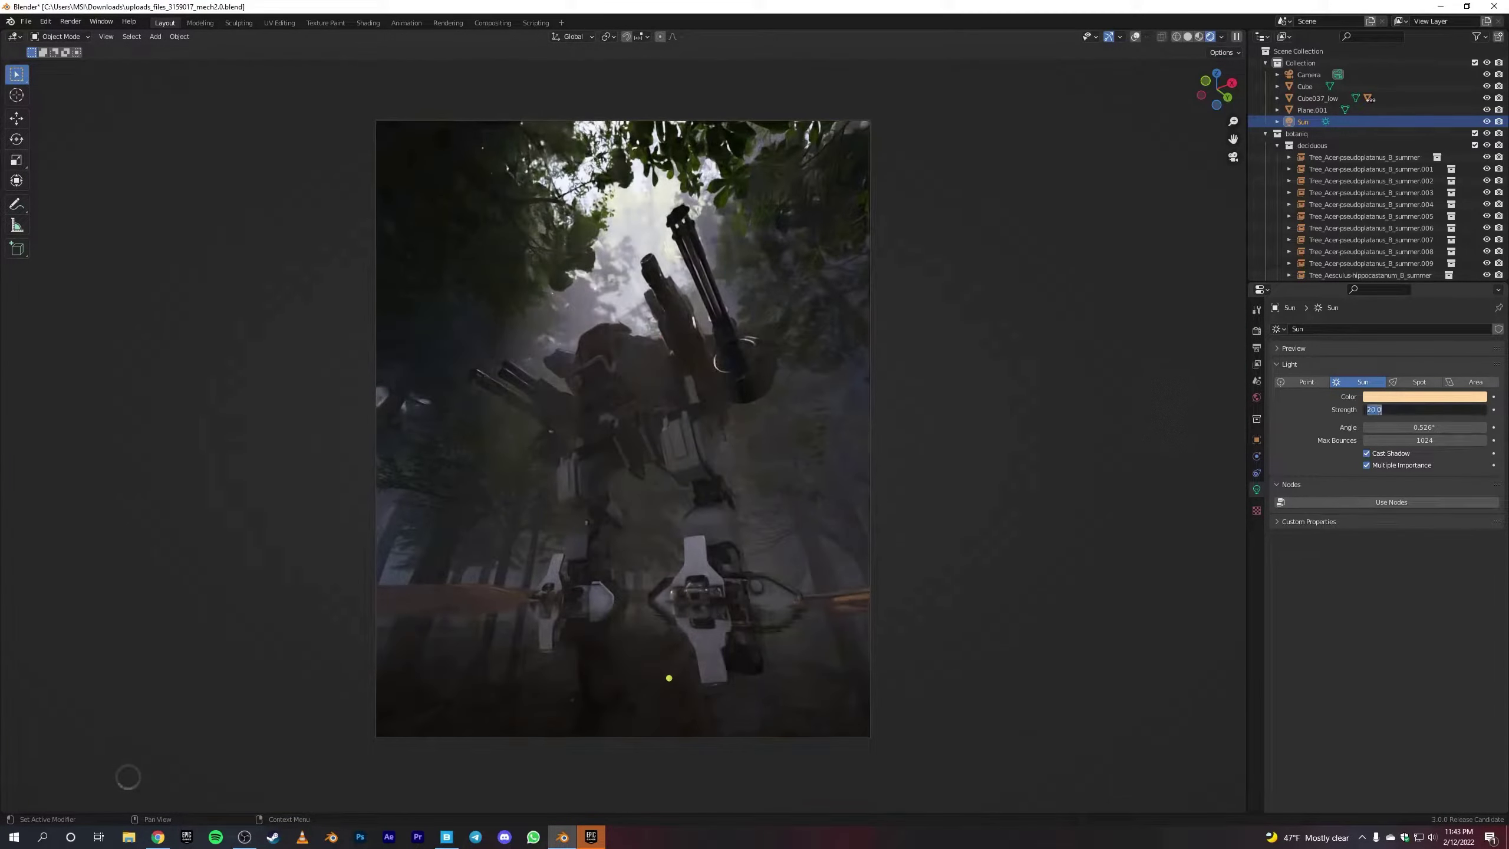
# Step: Save the project with Ctrl+S before scattering the grass
pyautogui.hotkey('ctrl', 's')
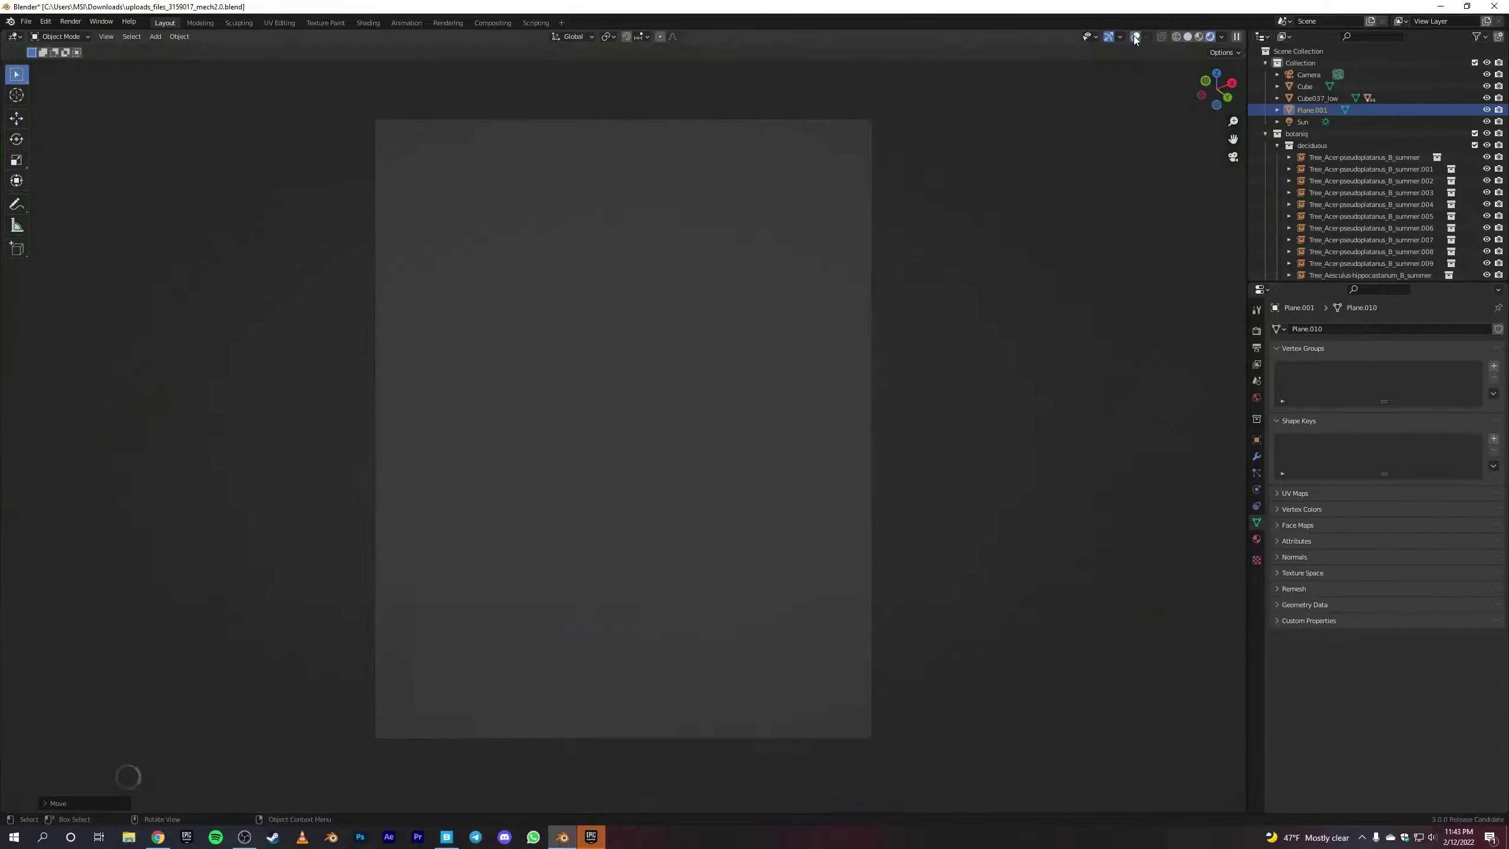
pyautogui.hotkey('ctrl', 's')
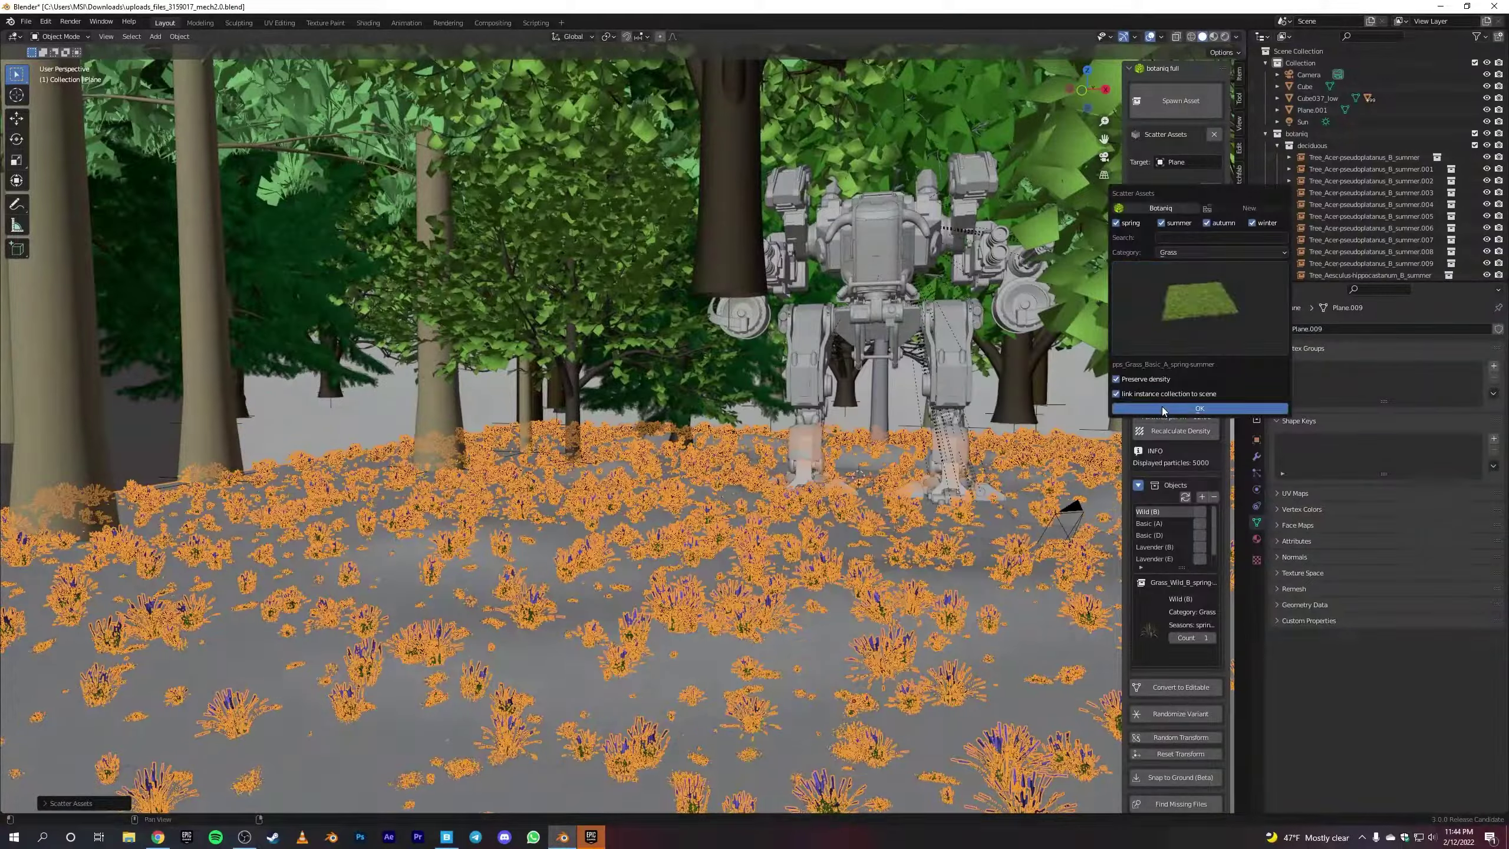
# Step: Weight-paint the grass areas on the ground, then view the scene through the camera
pyautogui.click(1162, 409)
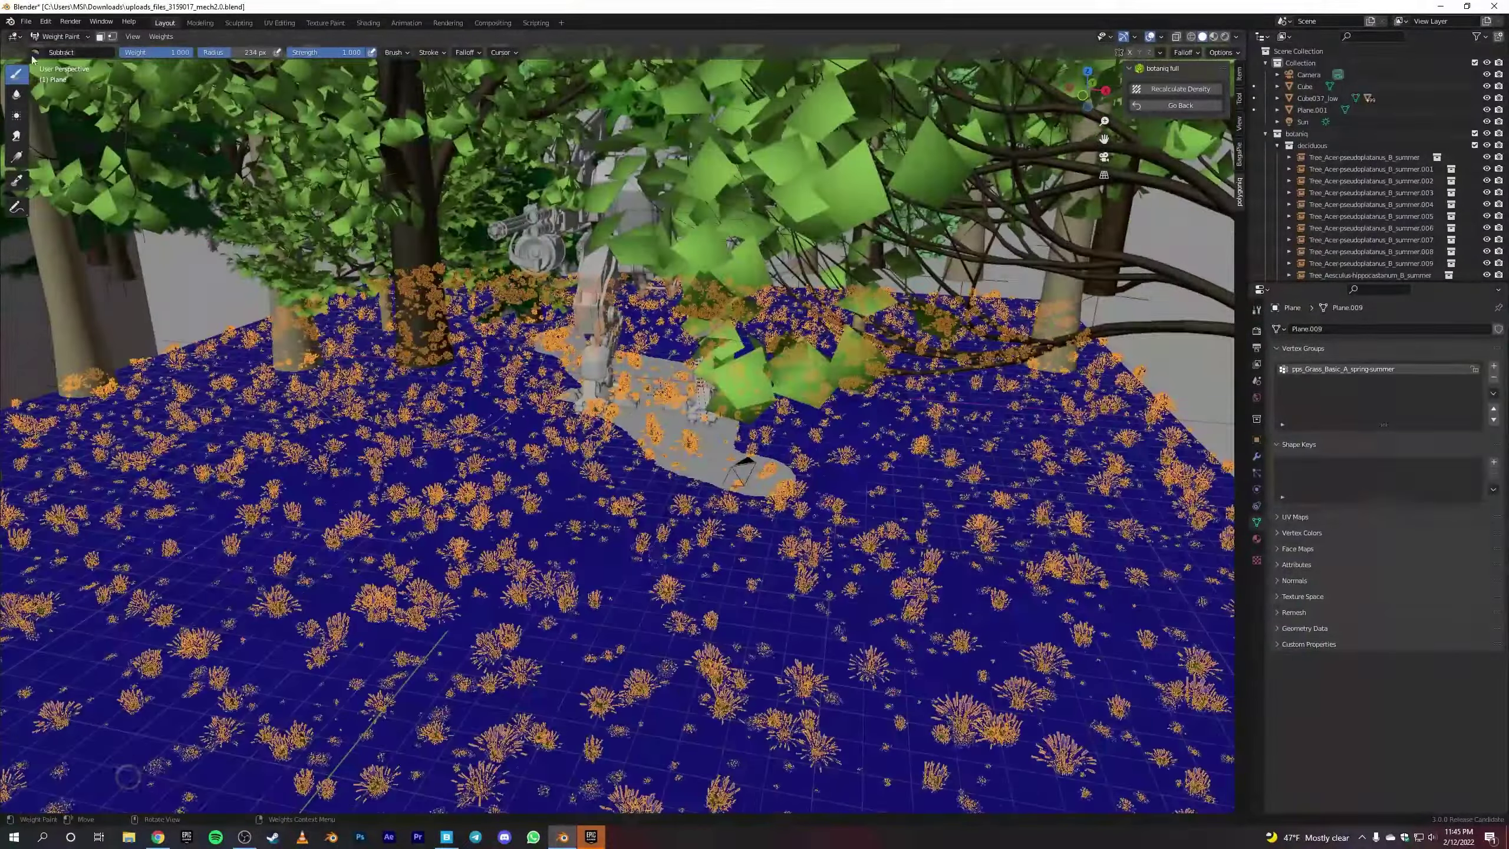
pyautogui.click(1104, 157)
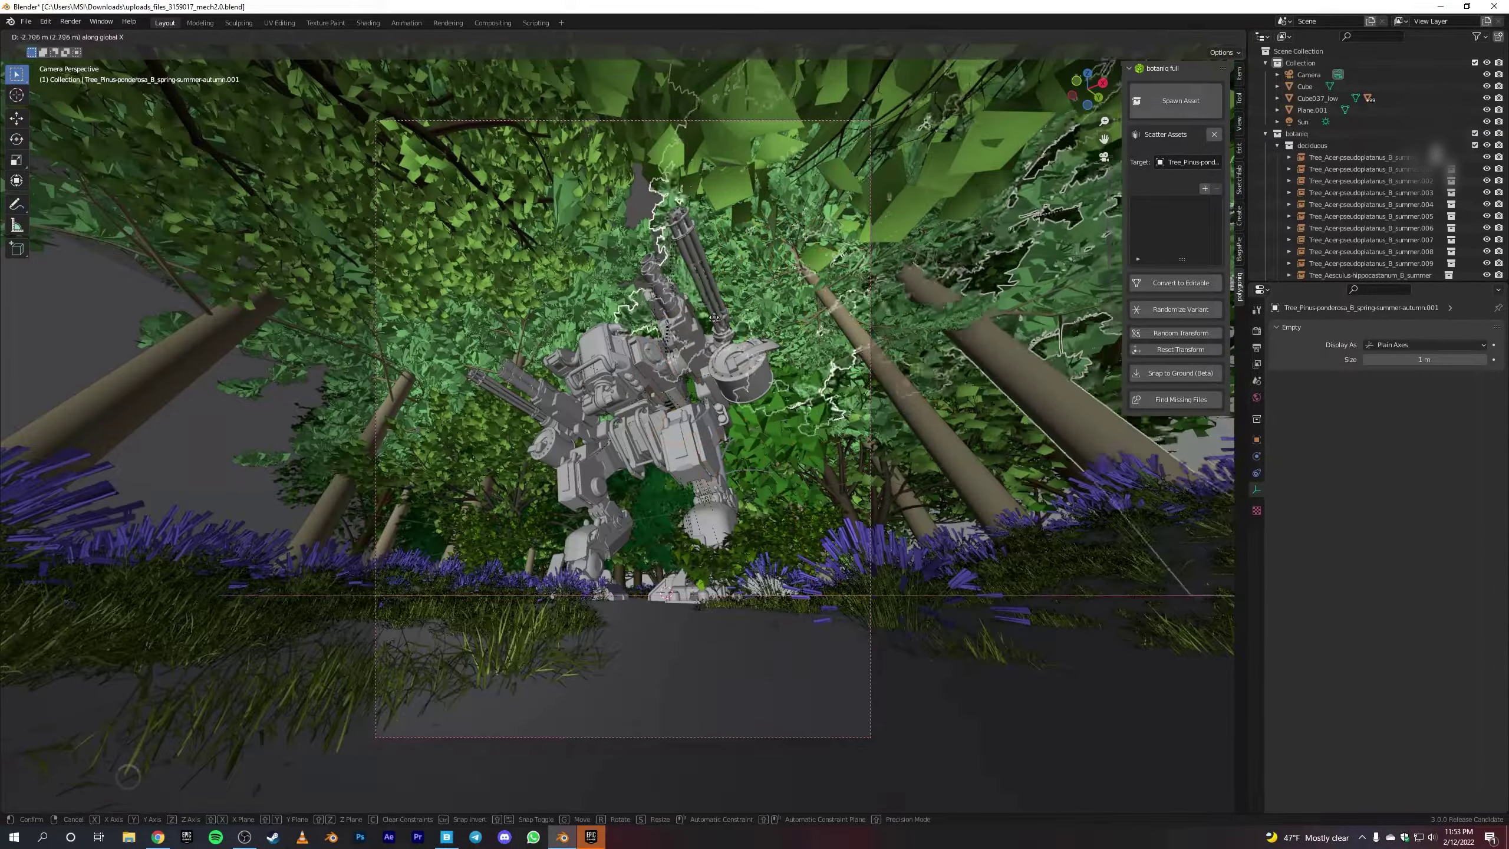
# Step: Preview the red emission cube's glow in rendered view from the camera
pyautogui.click(1224, 38)
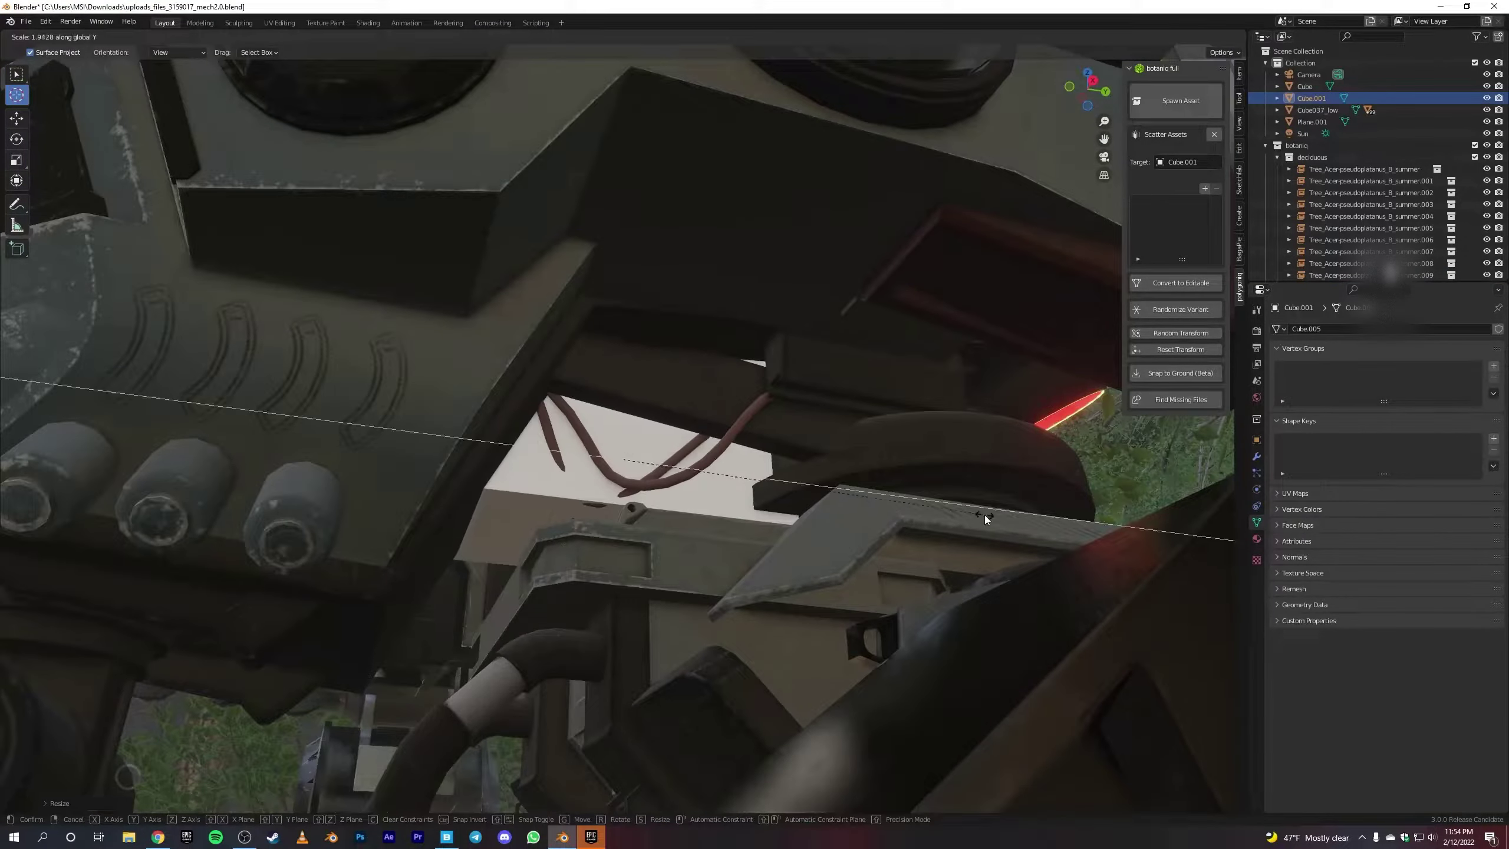
pyautogui.press('Escape')
pyautogui.click(1104, 157)
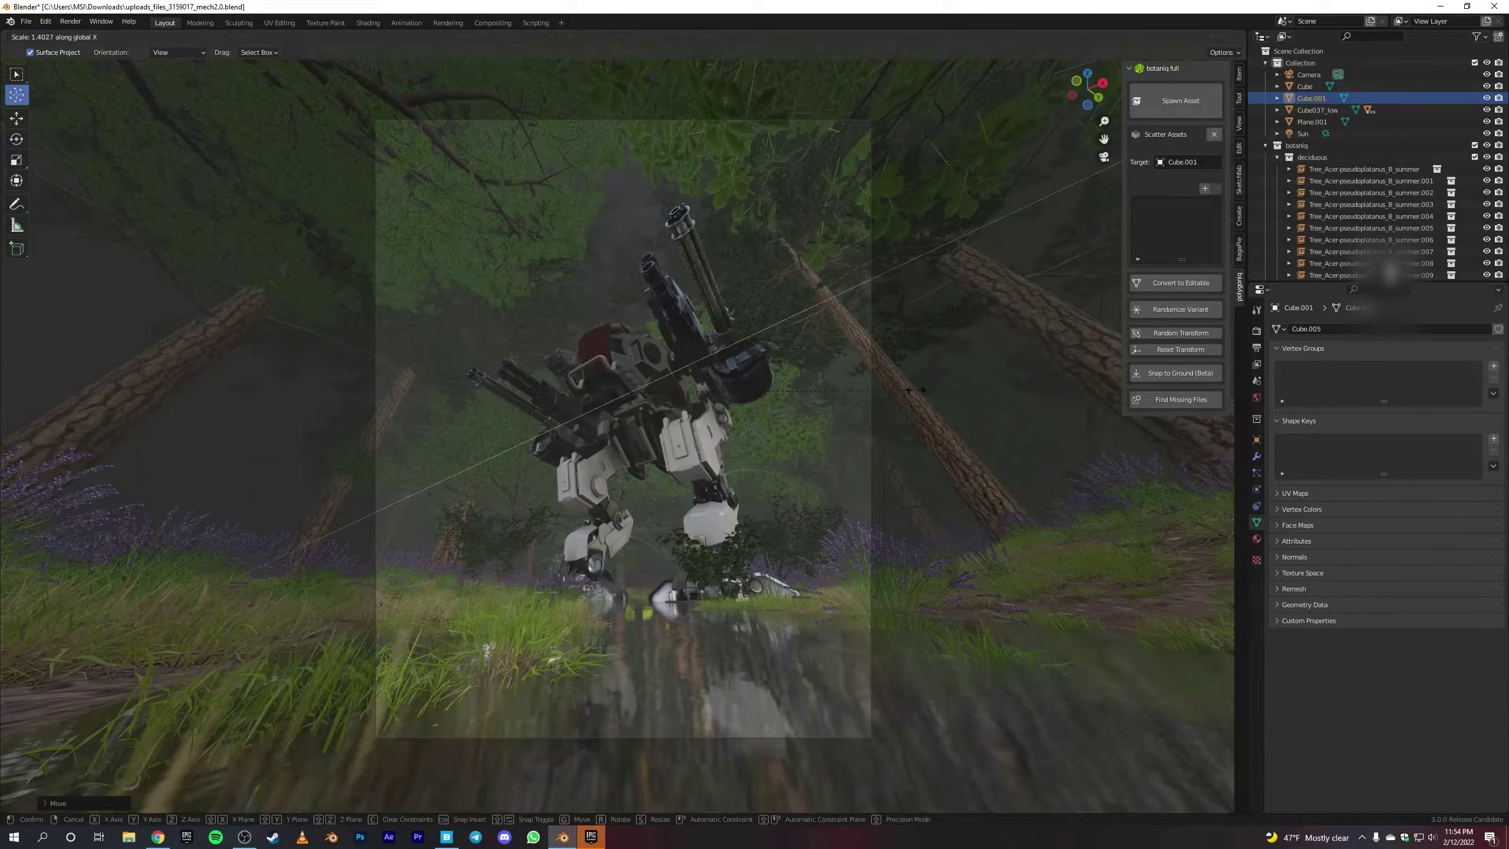
pyautogui.click(1227, 39)
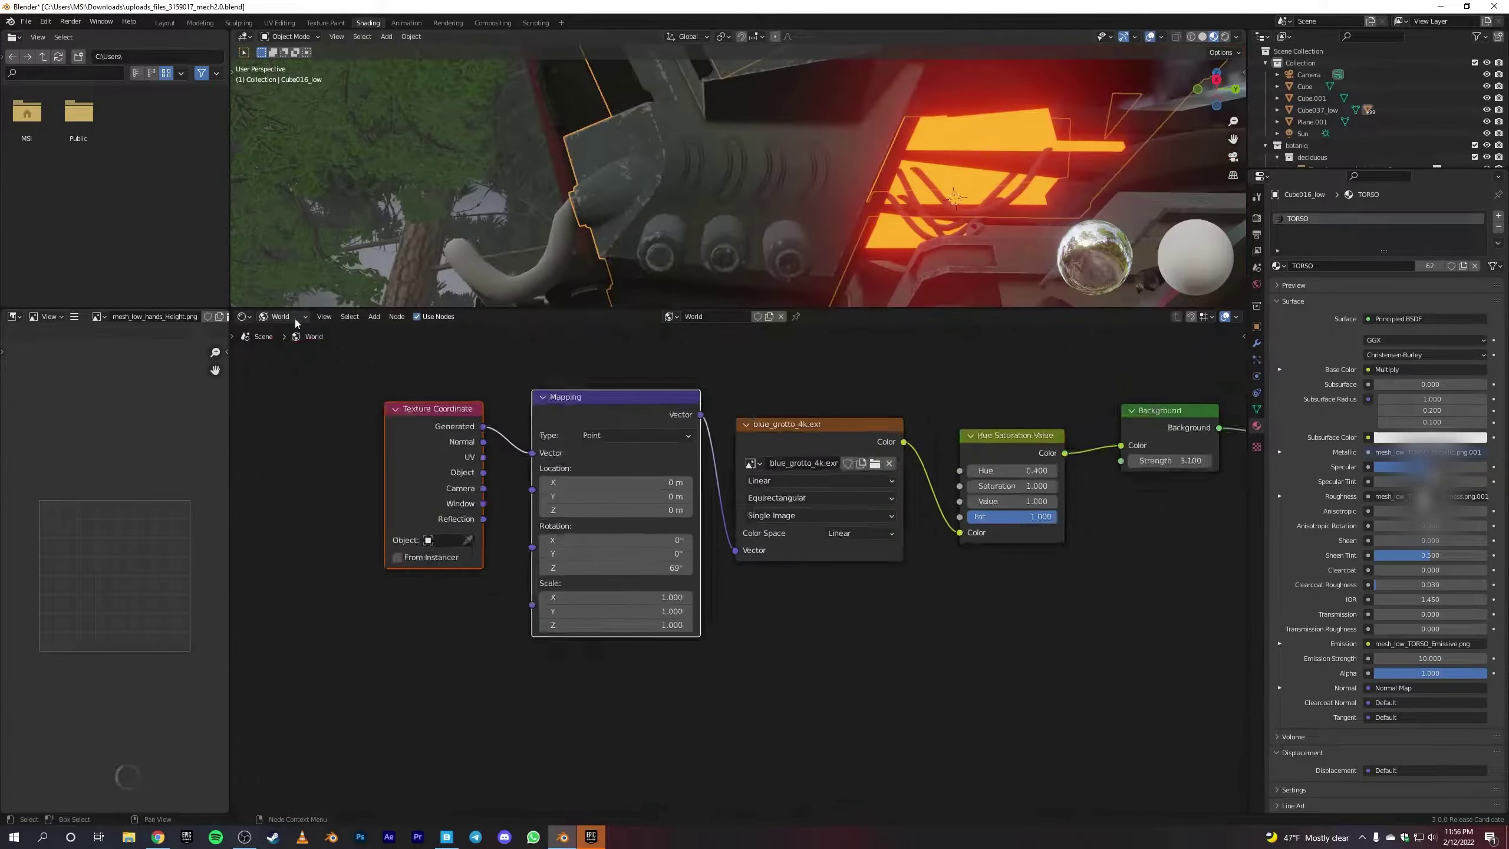
# Step: Enter Texture Paint on the torso and vent pieces with a smaller brush radius
pyautogui.click(290, 36)
pyautogui.click(295, 115)
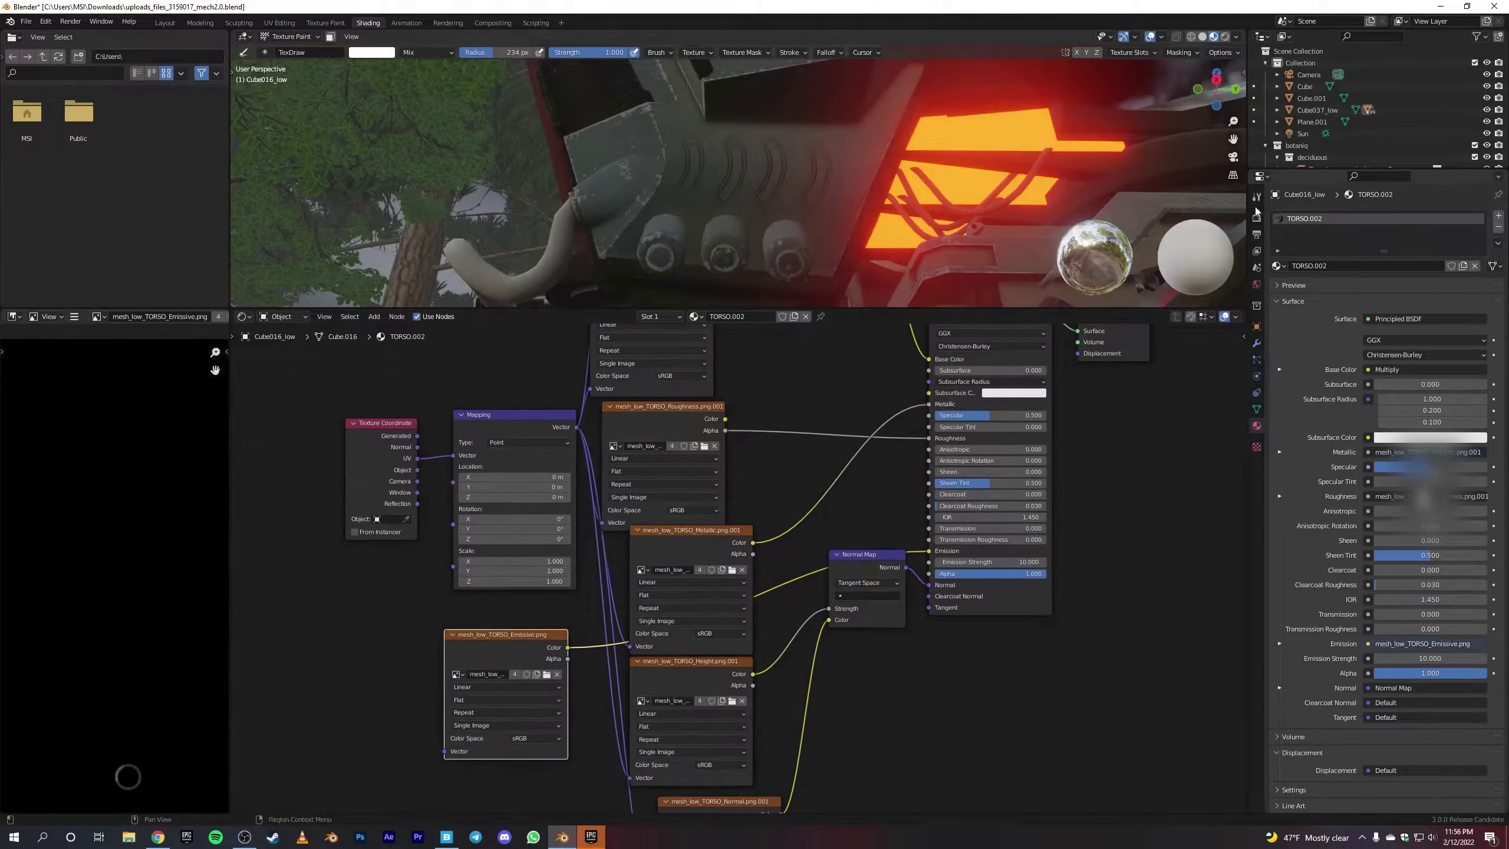
pyautogui.moveTo(641, 215); pyautogui.dragTo(618, 215)
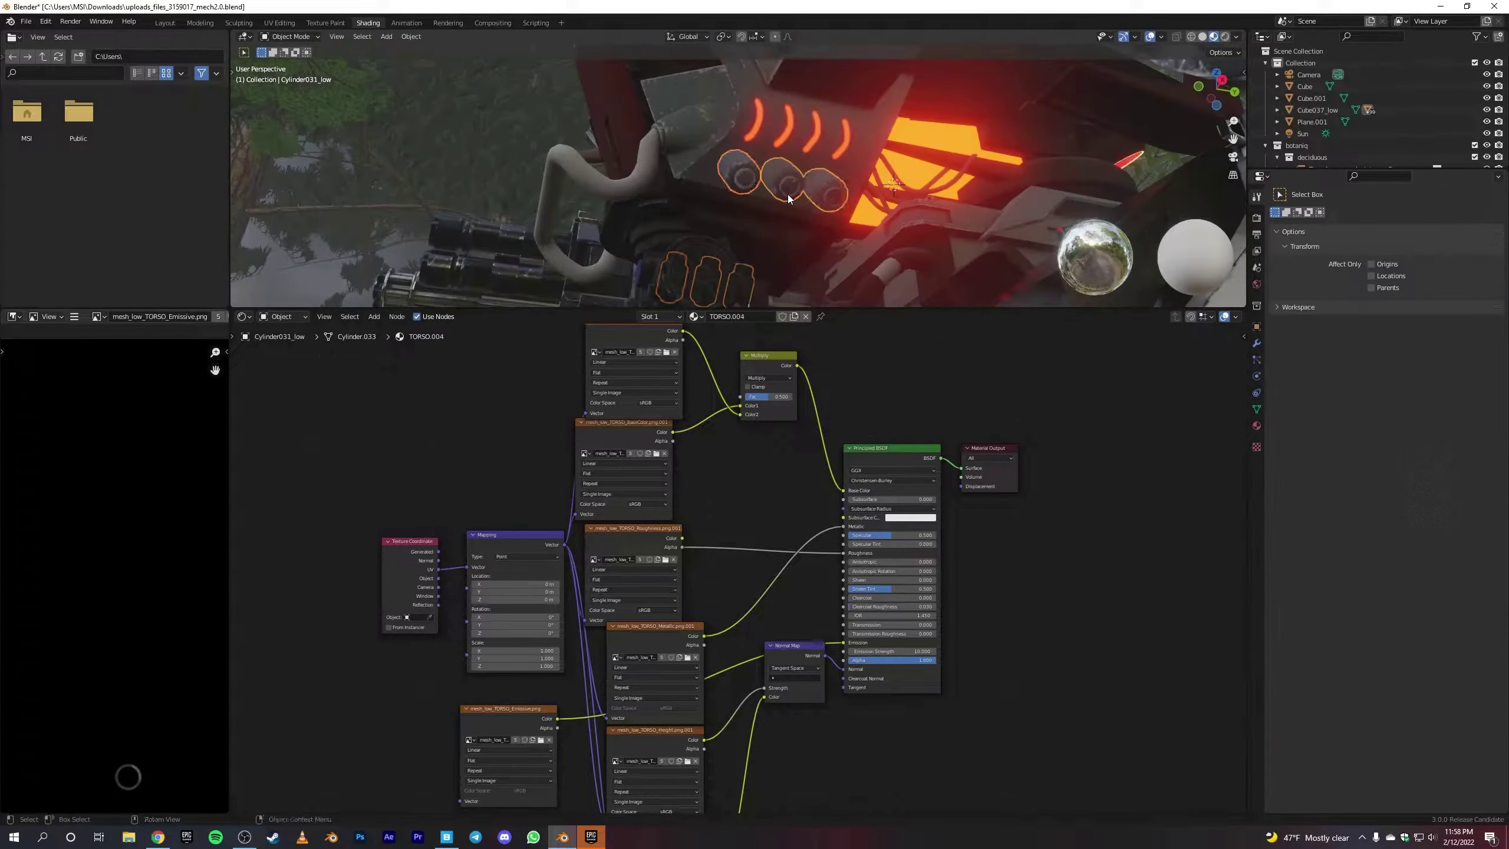
pyautogui.click(295, 115)
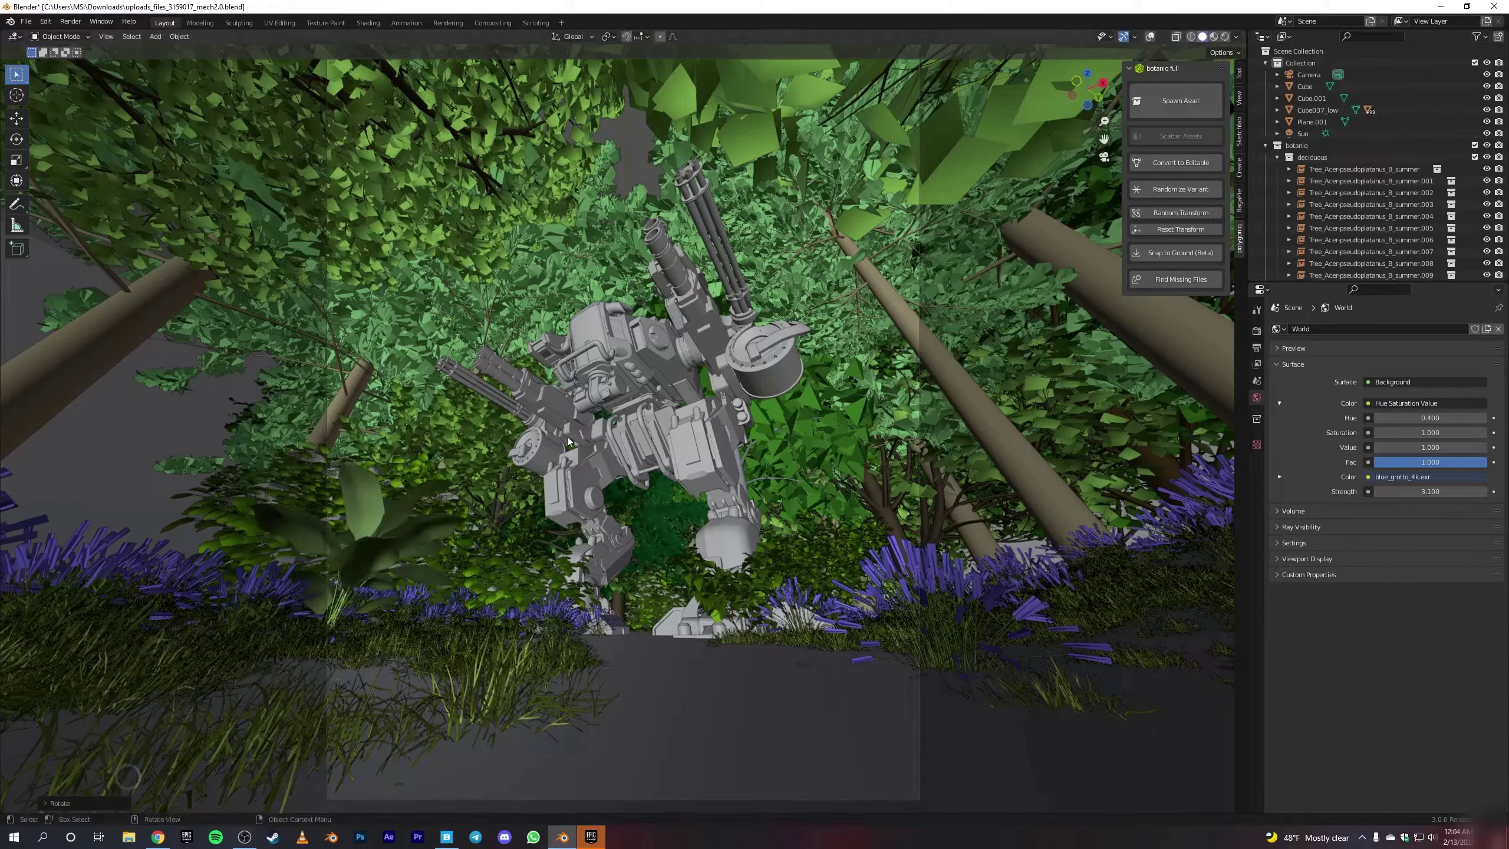
# Step: Place a botaniq leafy plant in the foreground and preview it rendered
pyautogui.click(1027, 505)
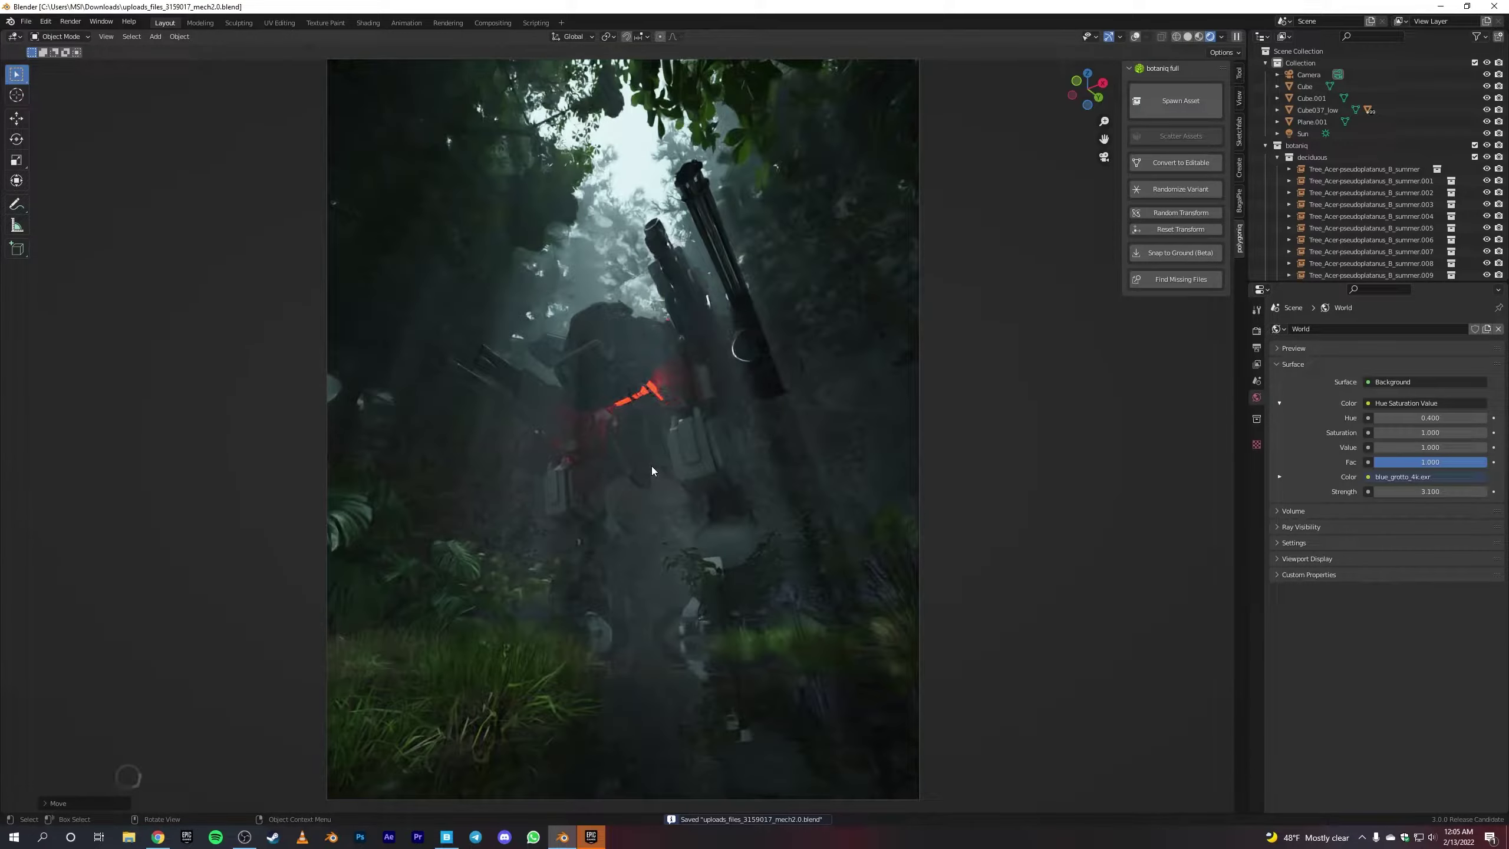
pyautogui.scroll(-2, 695, 411)
pyautogui.click(1188, 36)
pyautogui.click(1181, 100)
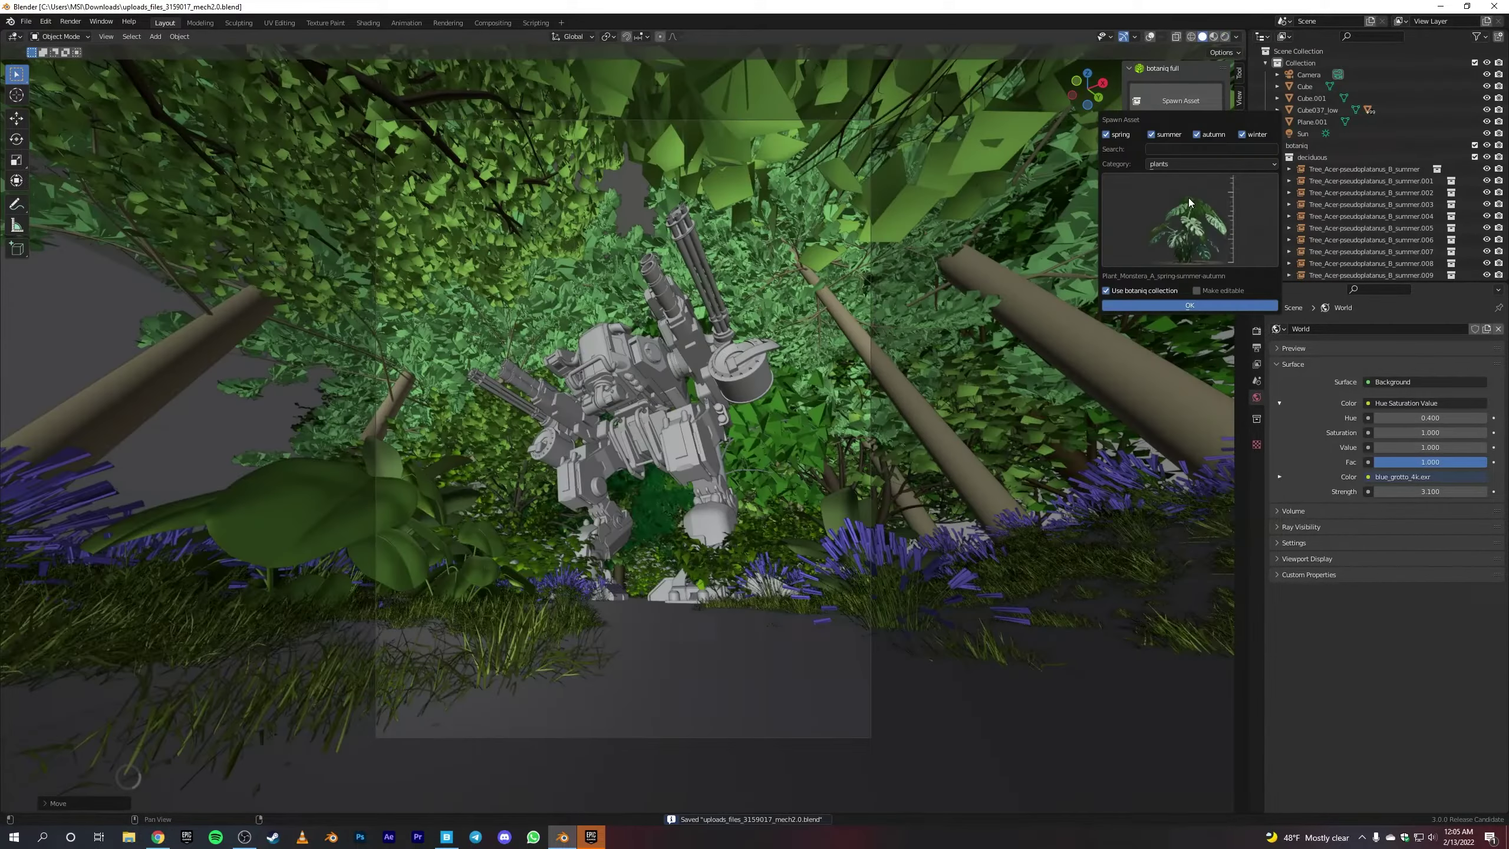
pyautogui.click(1189, 203)
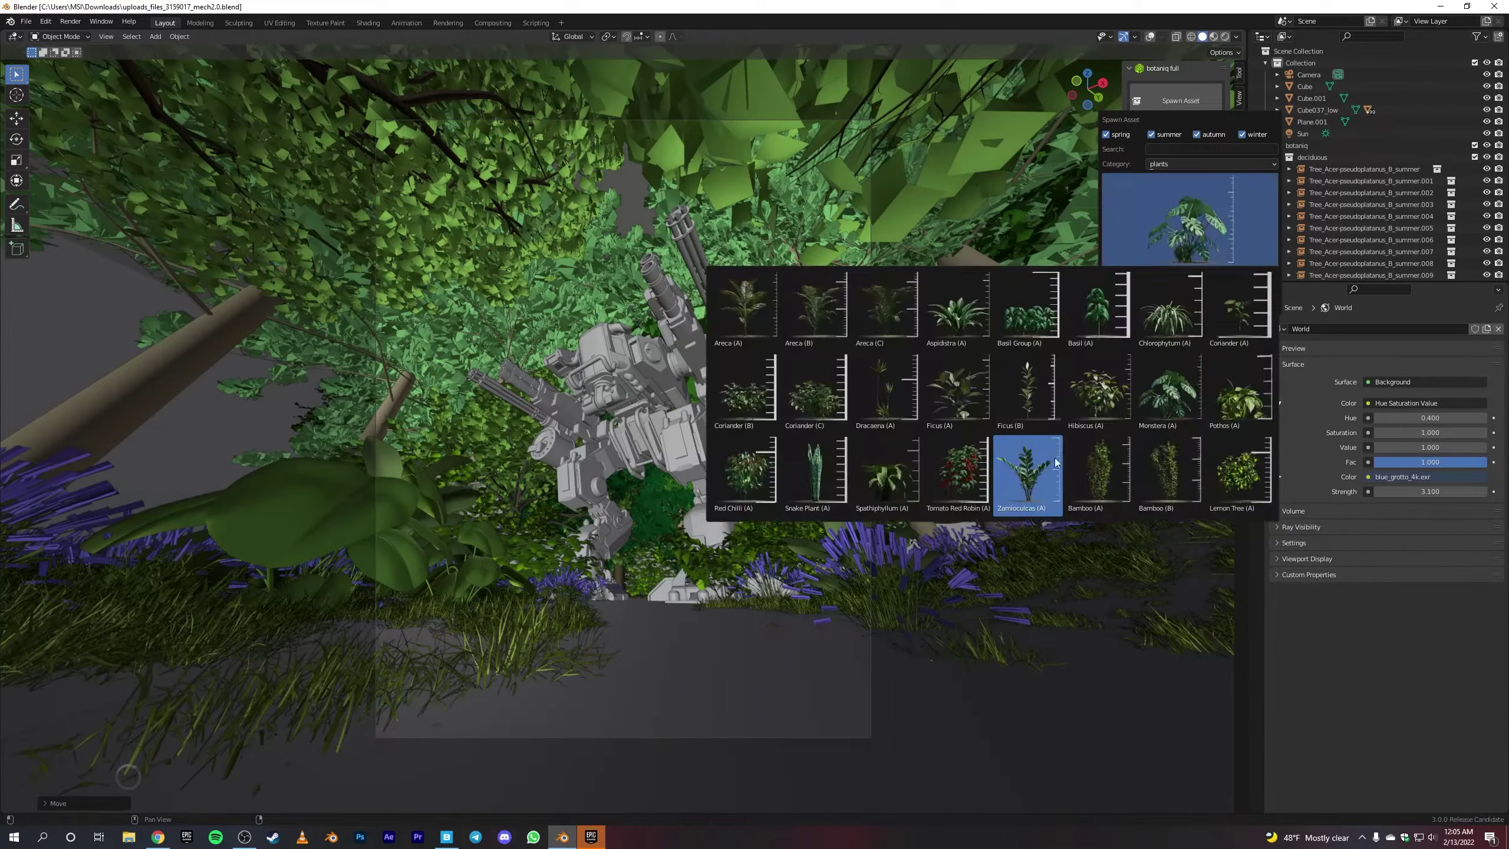
pyautogui.click(1061, 318)
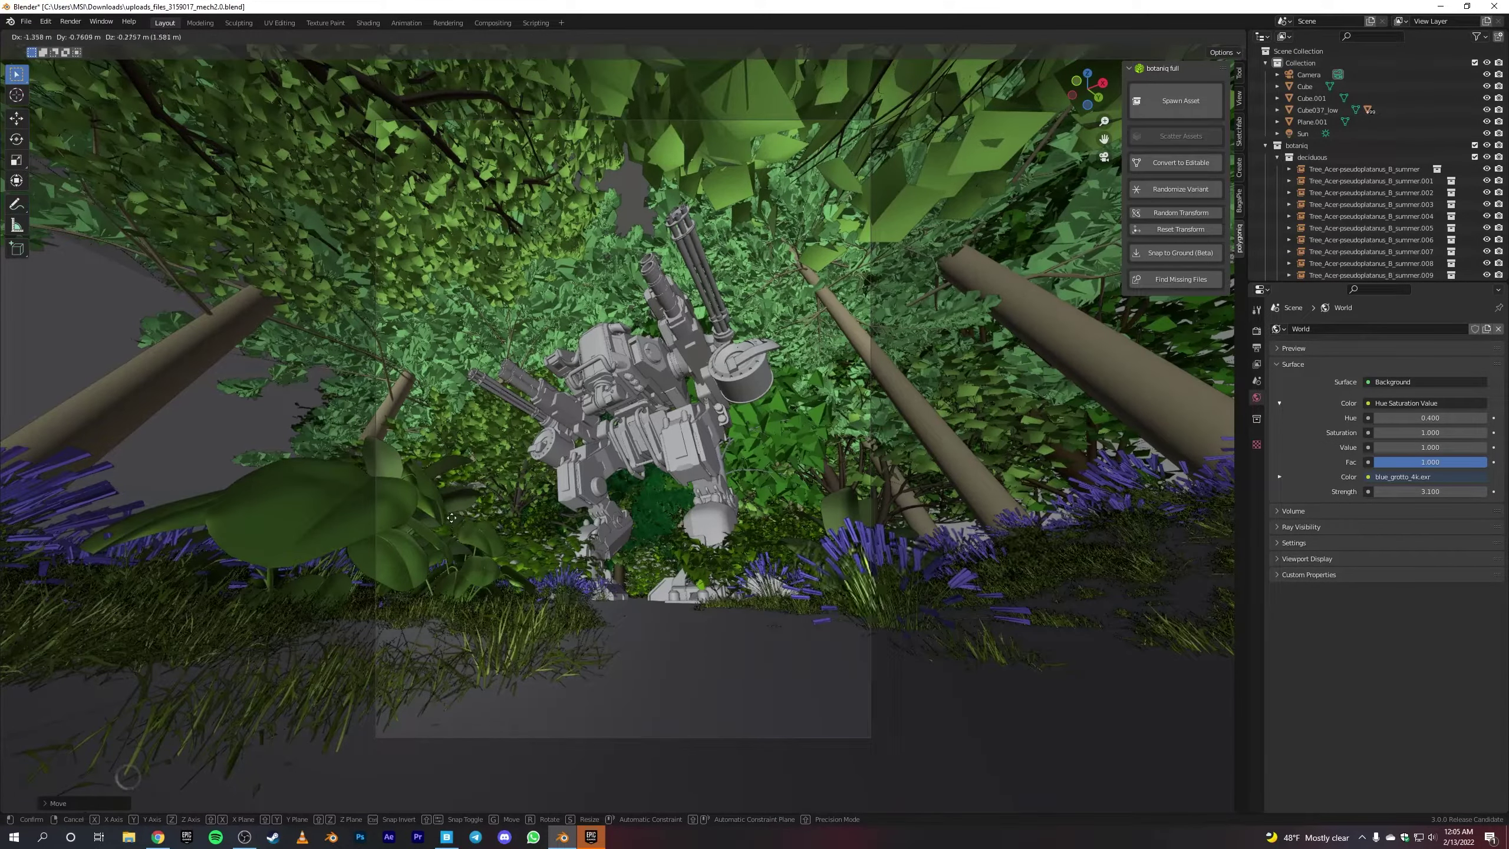
pyautogui.click(1225, 38)
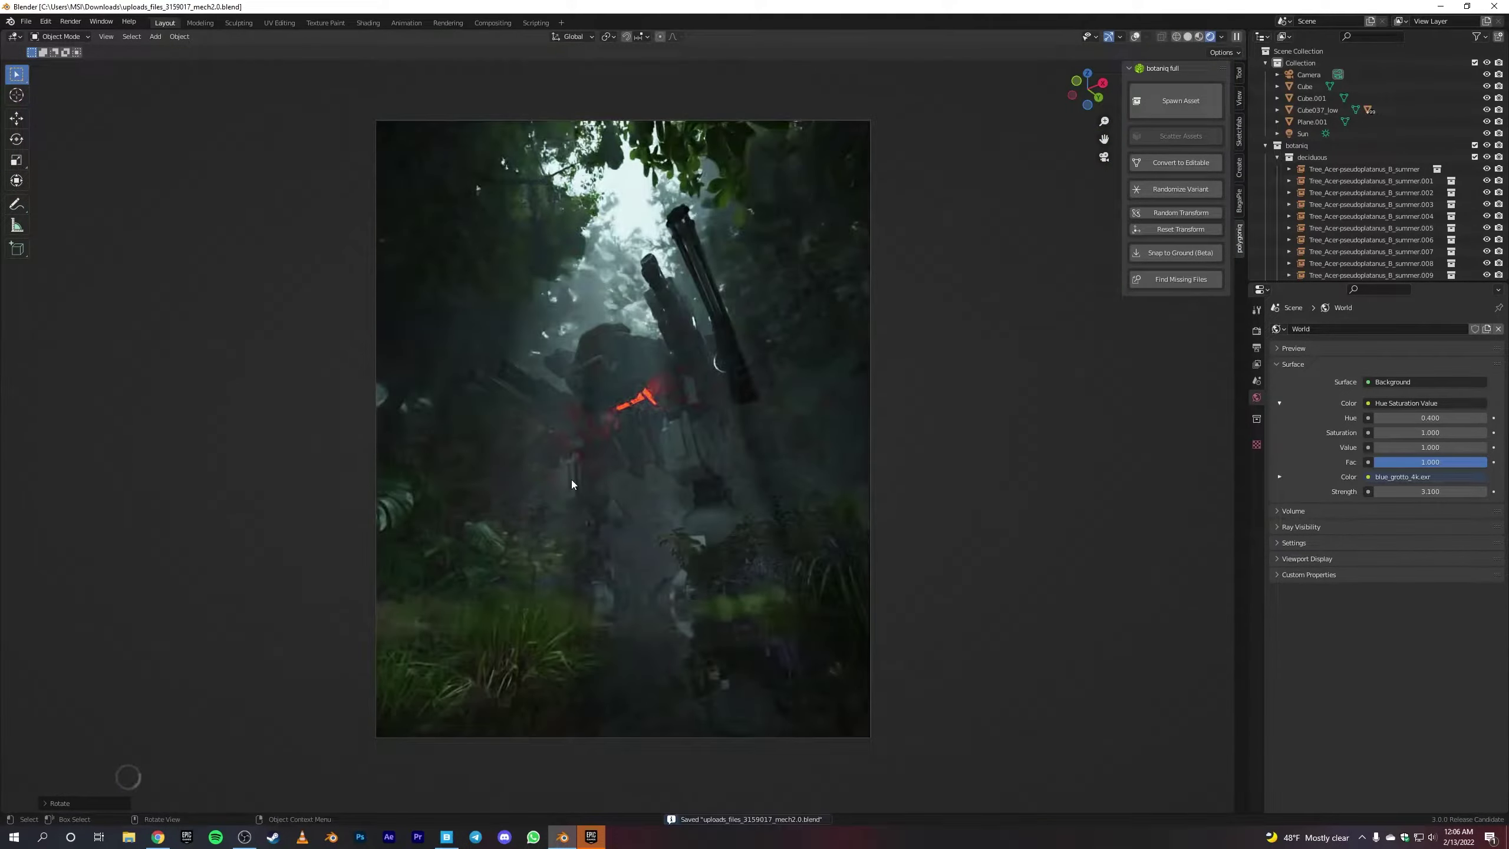
pyautogui.click(1188, 37)
# Step: Scale the mech down, check it in rendered view, and begin appending the soldier
pyautogui.click(640, 416)
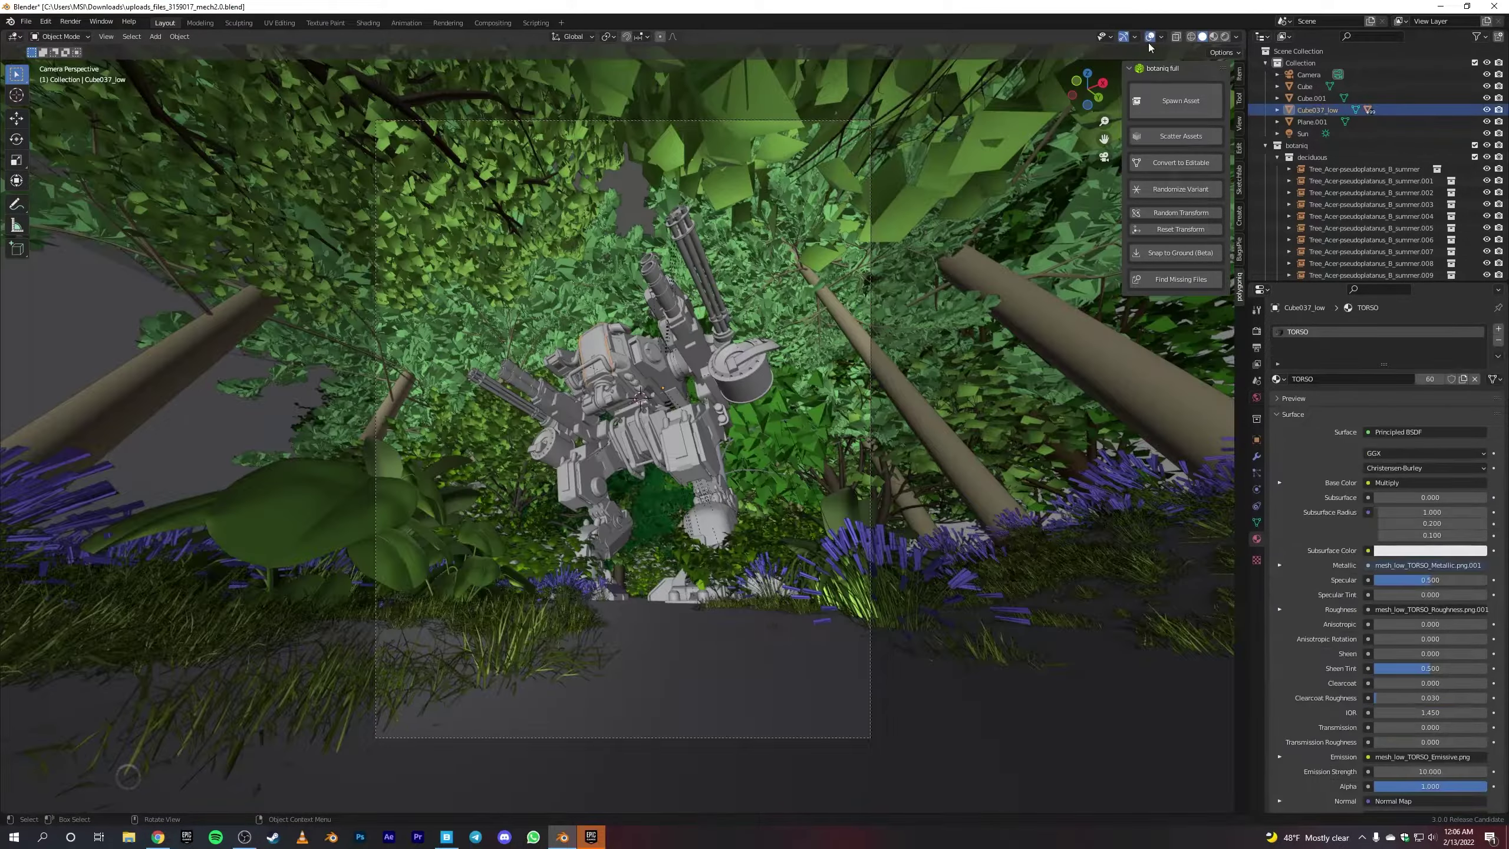
pyautogui.press('s')
pyautogui.click(772, 358)
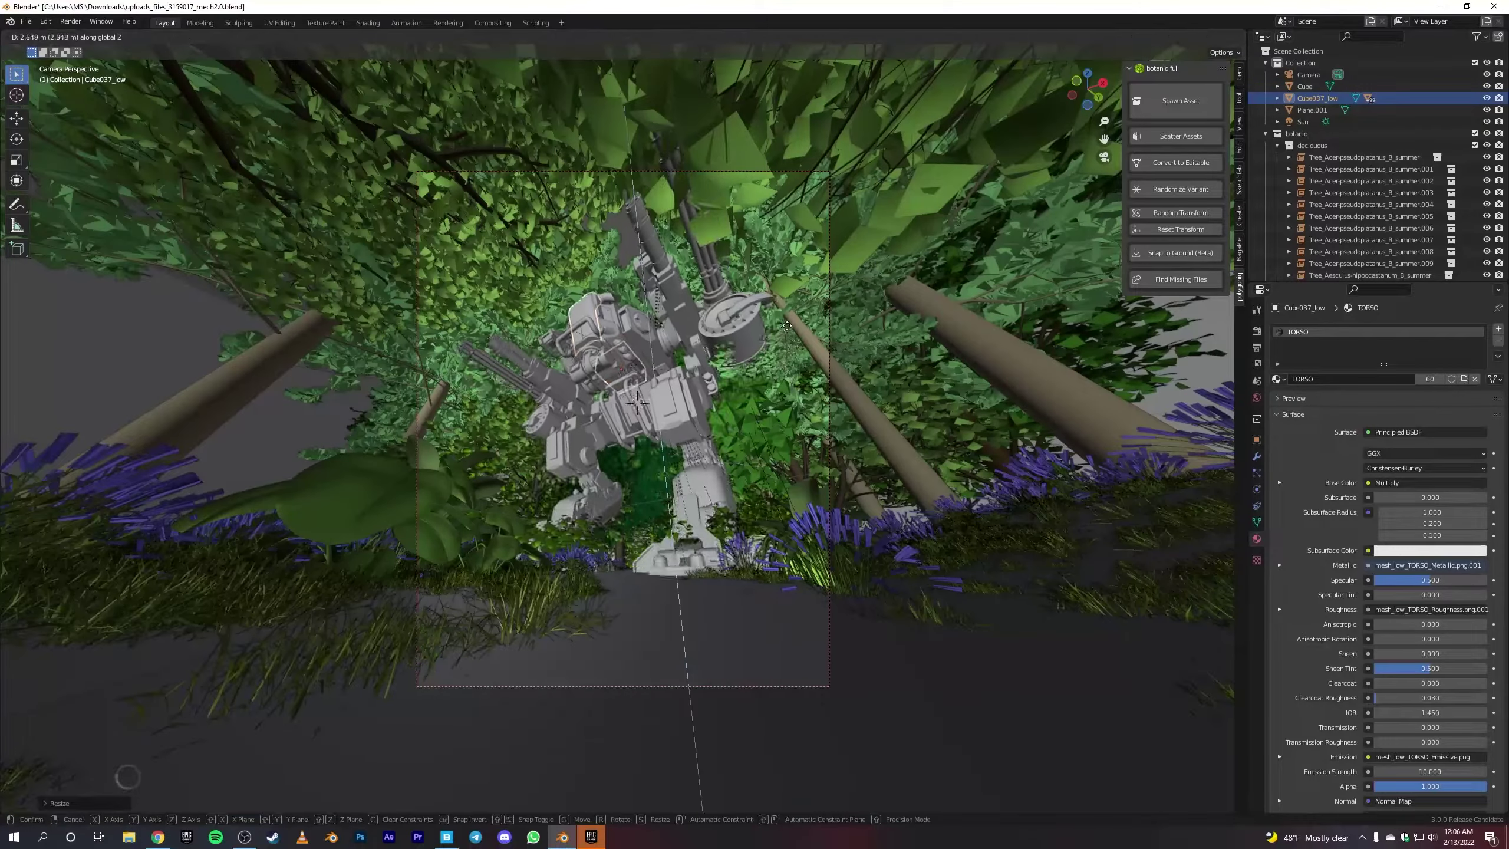
pyautogui.click(1224, 37)
pyautogui.click(1136, 37)
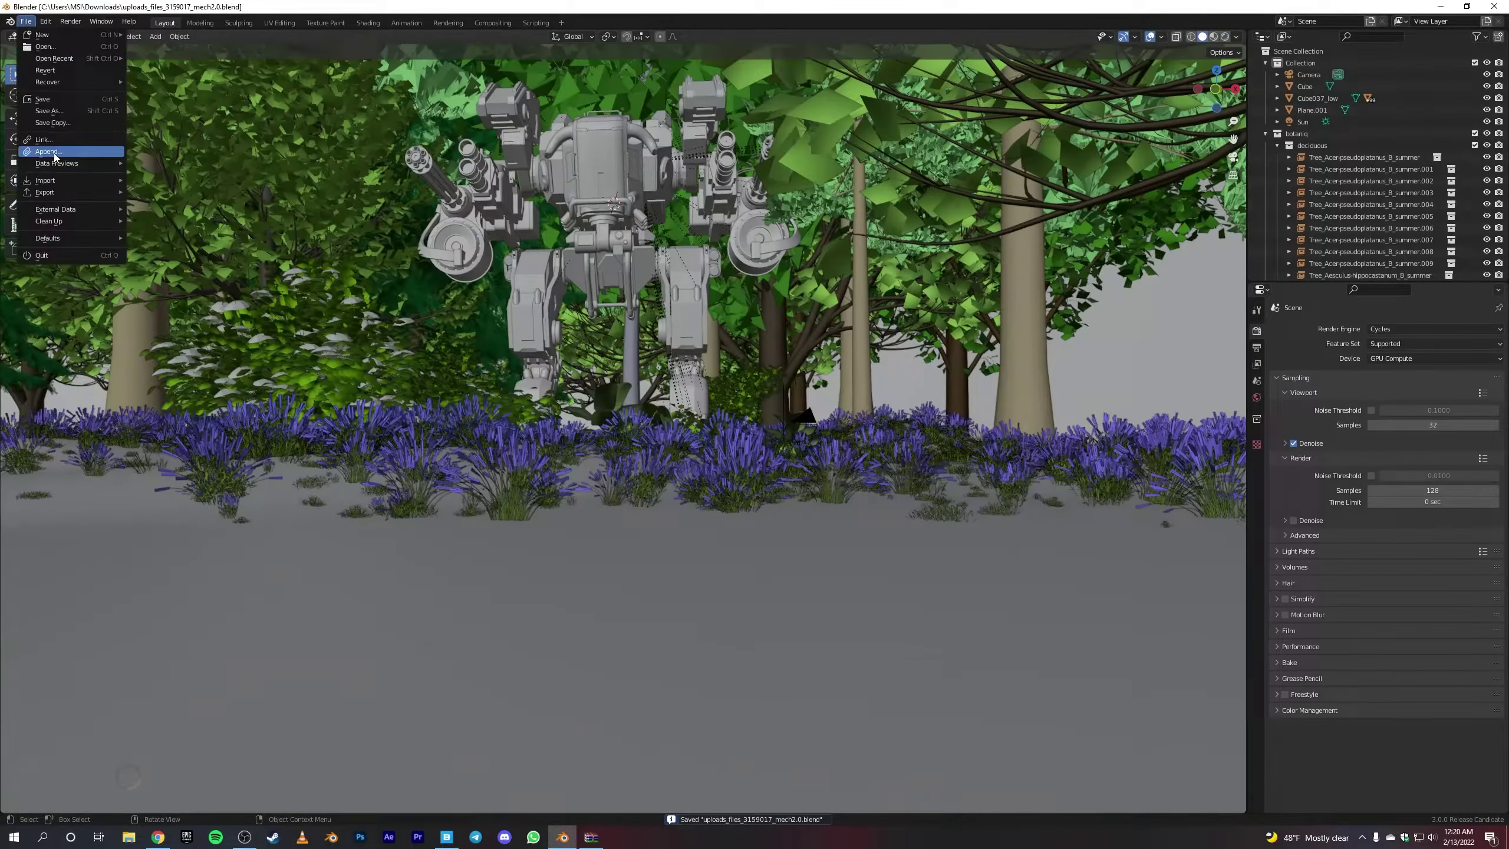
pyautogui.click(48, 152)
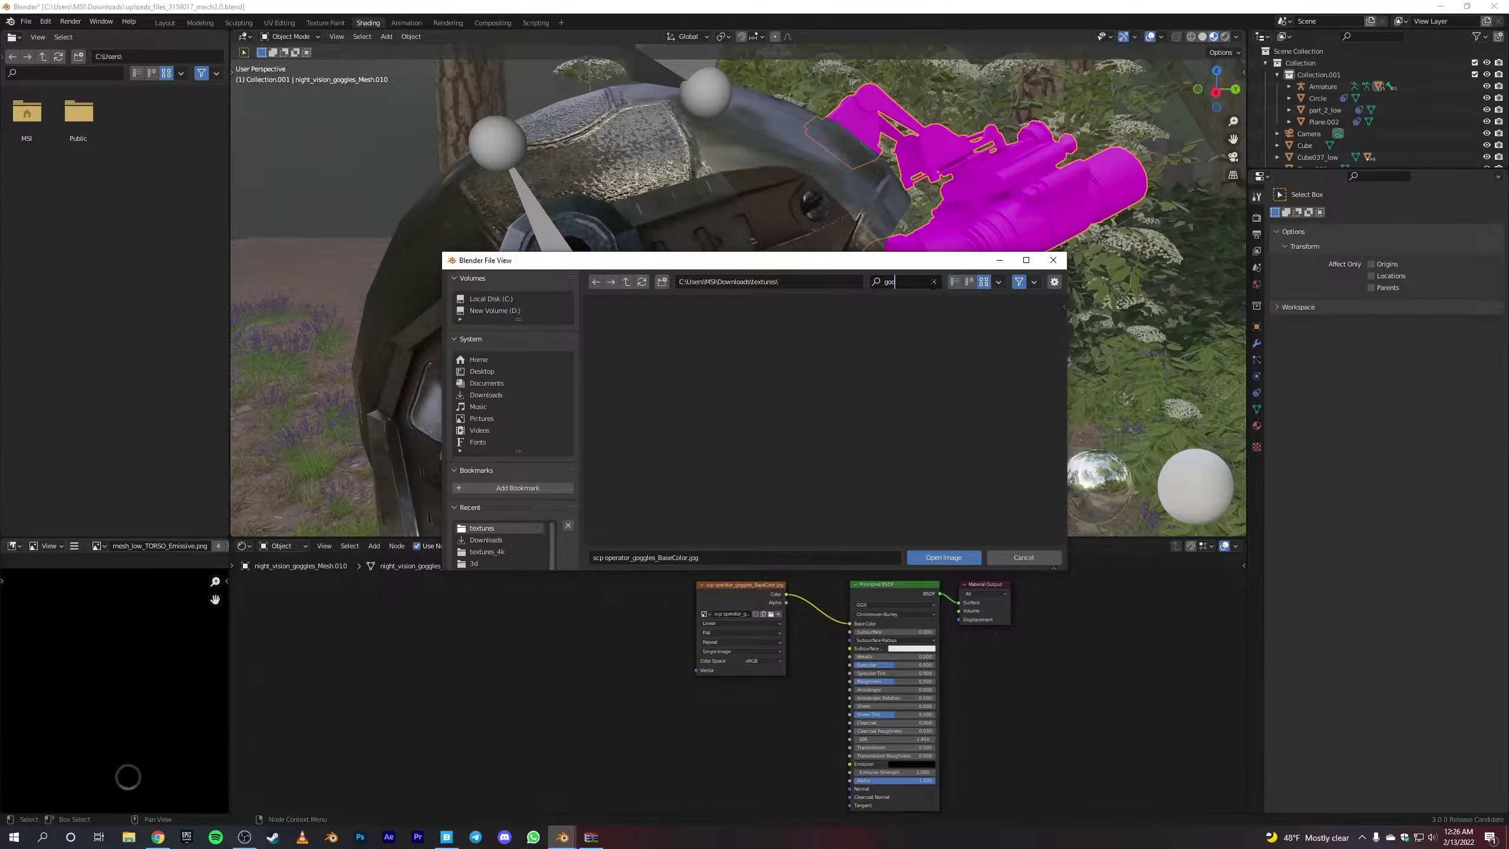
# Step: Relink the night-vision goggles' missing base colour image from the textures folder
pyautogui.click(778, 619)
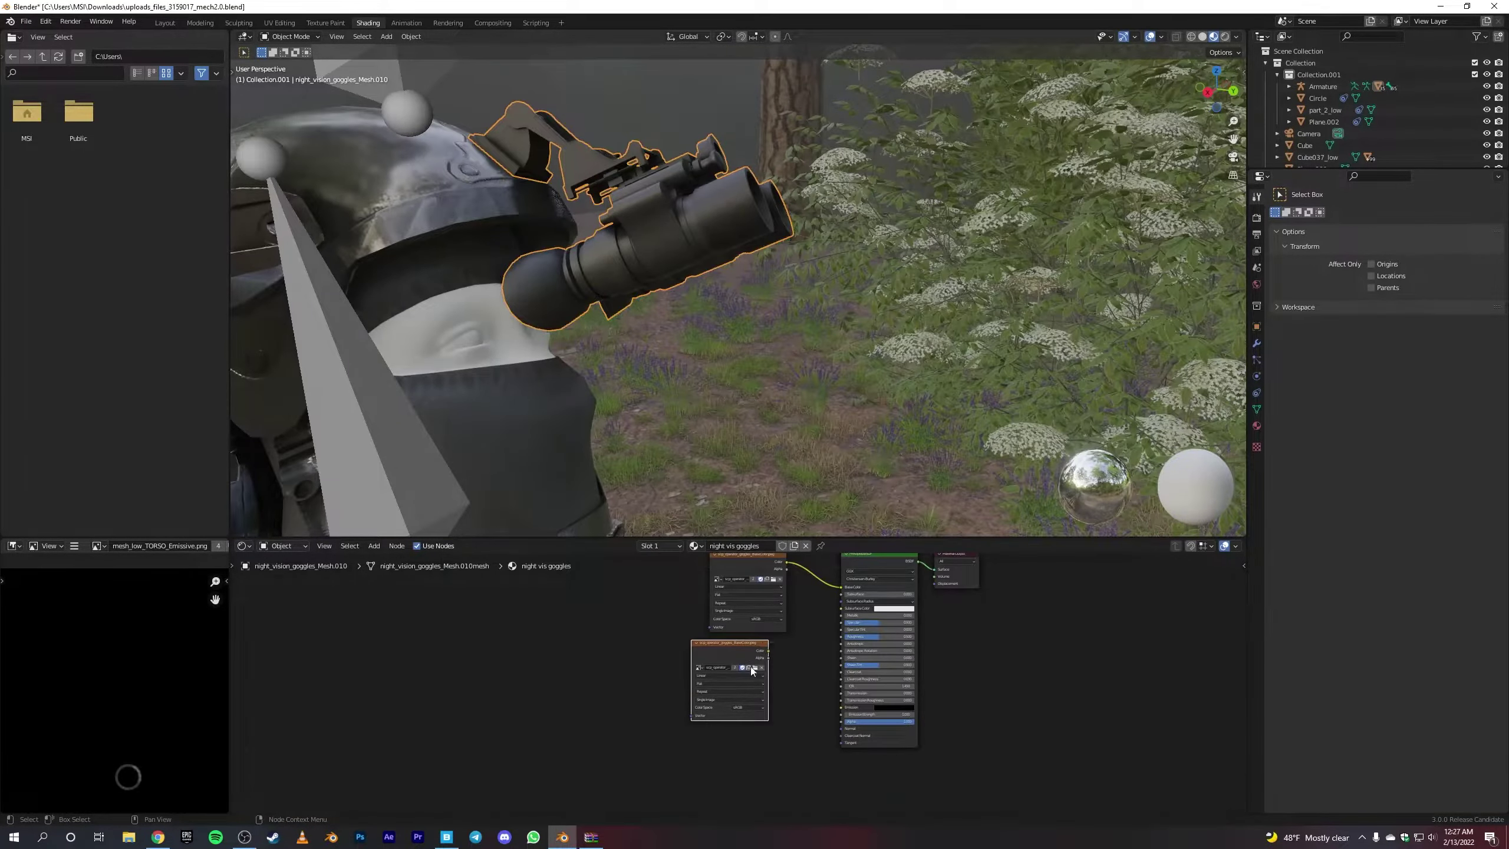
pyautogui.click(752, 668)
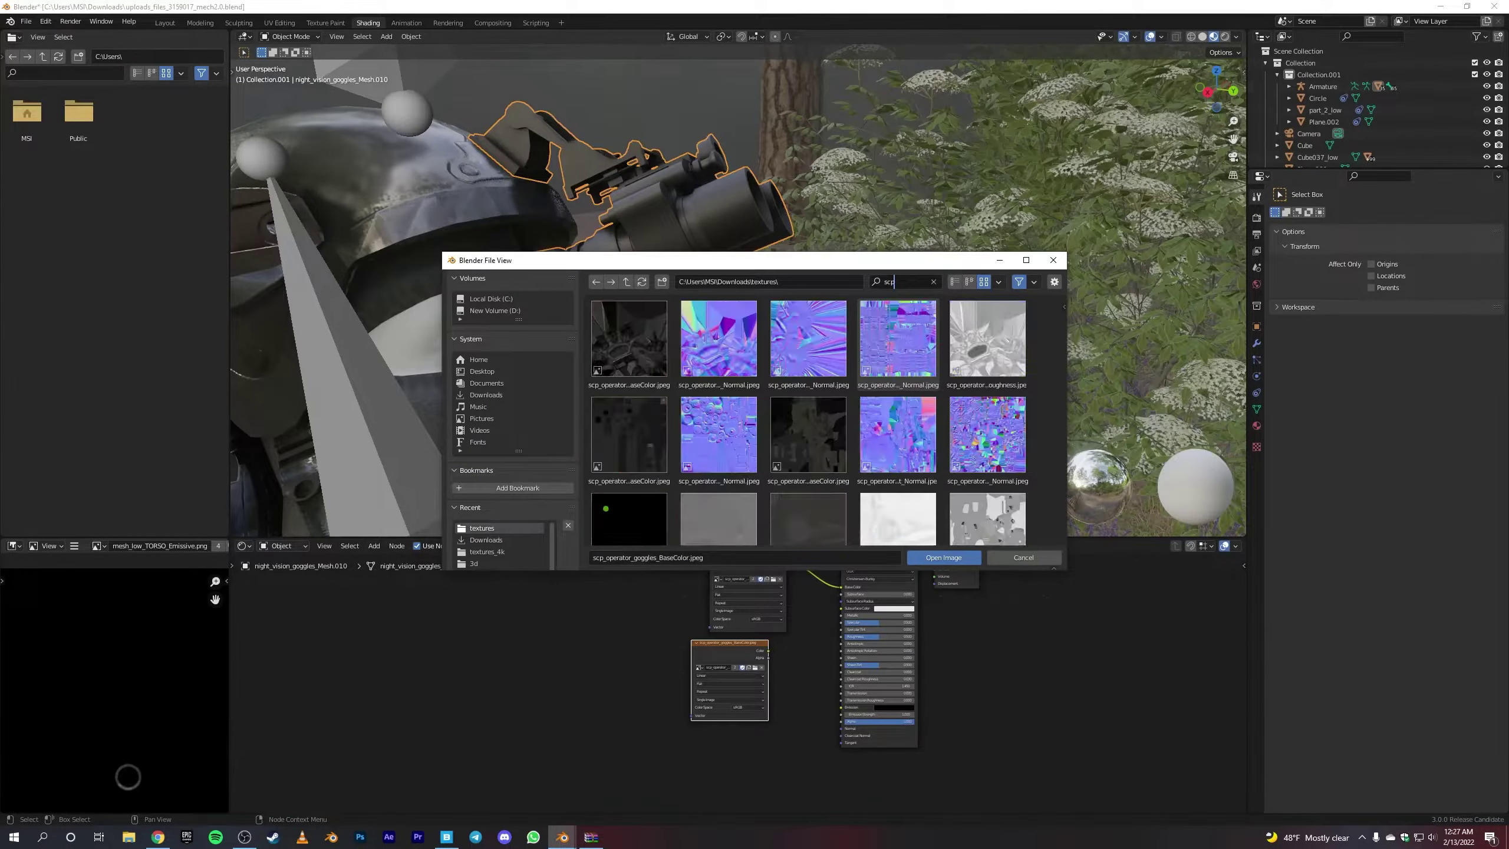
pyautogui.scroll(-2, 738, 435)
pyautogui.scroll(-2, 790, 429)
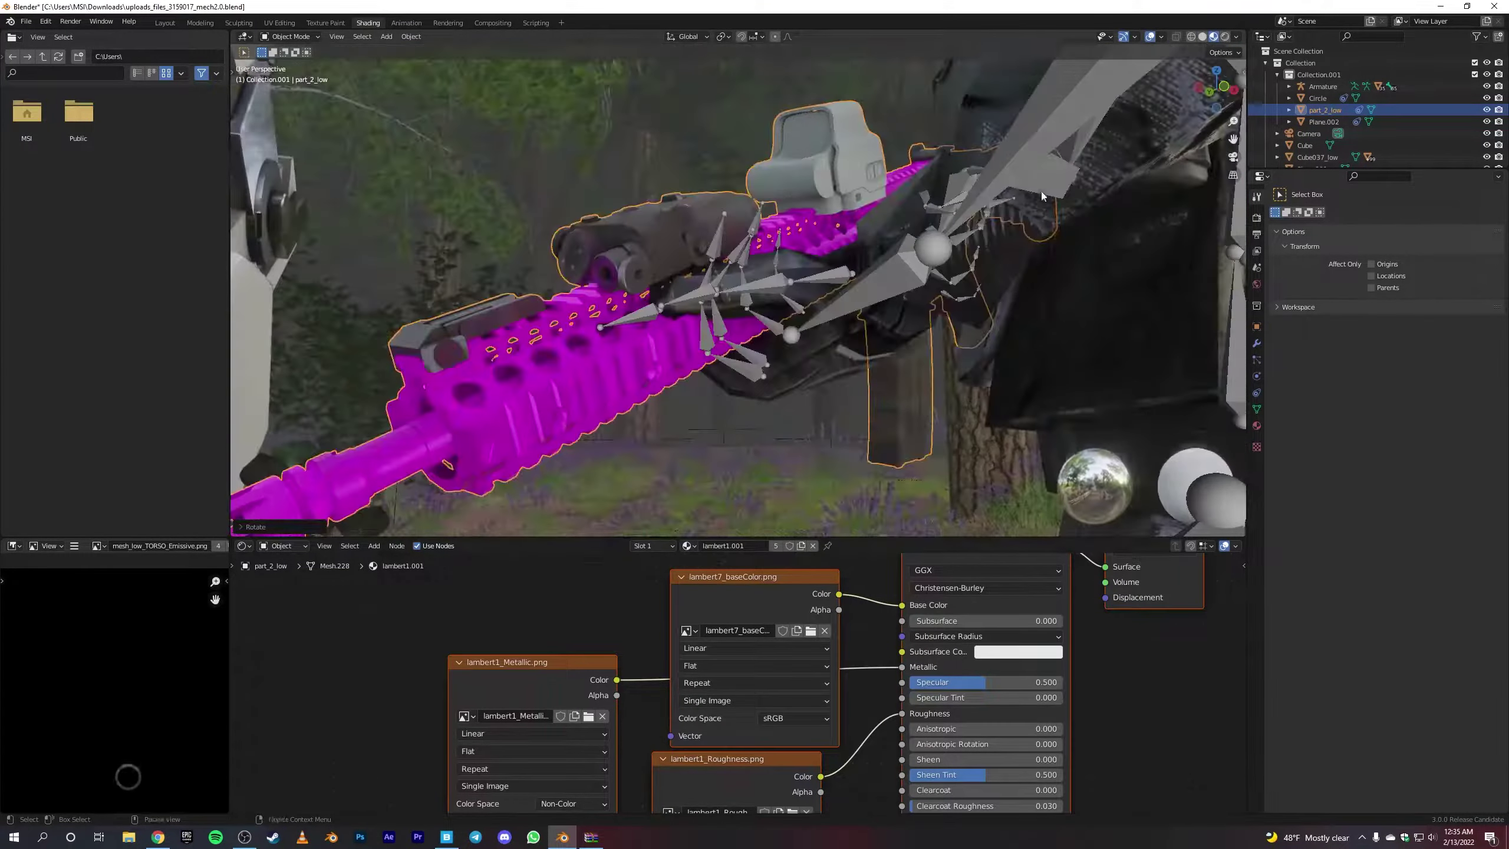
# Step: Relink the rifle's base colour and other g-series texture maps, then save the project
pyautogui.click(749, 612)
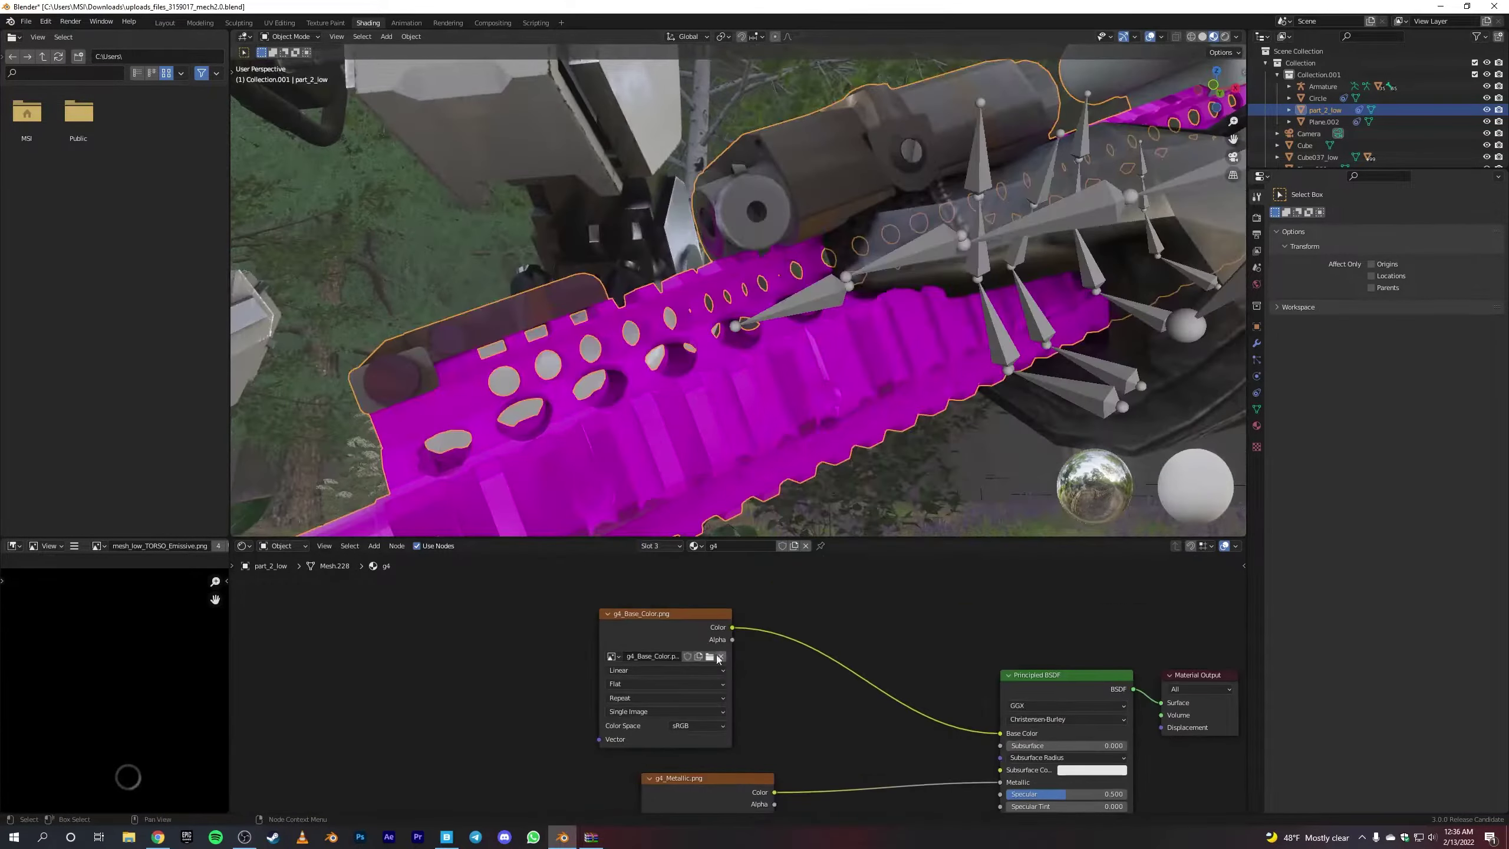
pyautogui.click(716, 656)
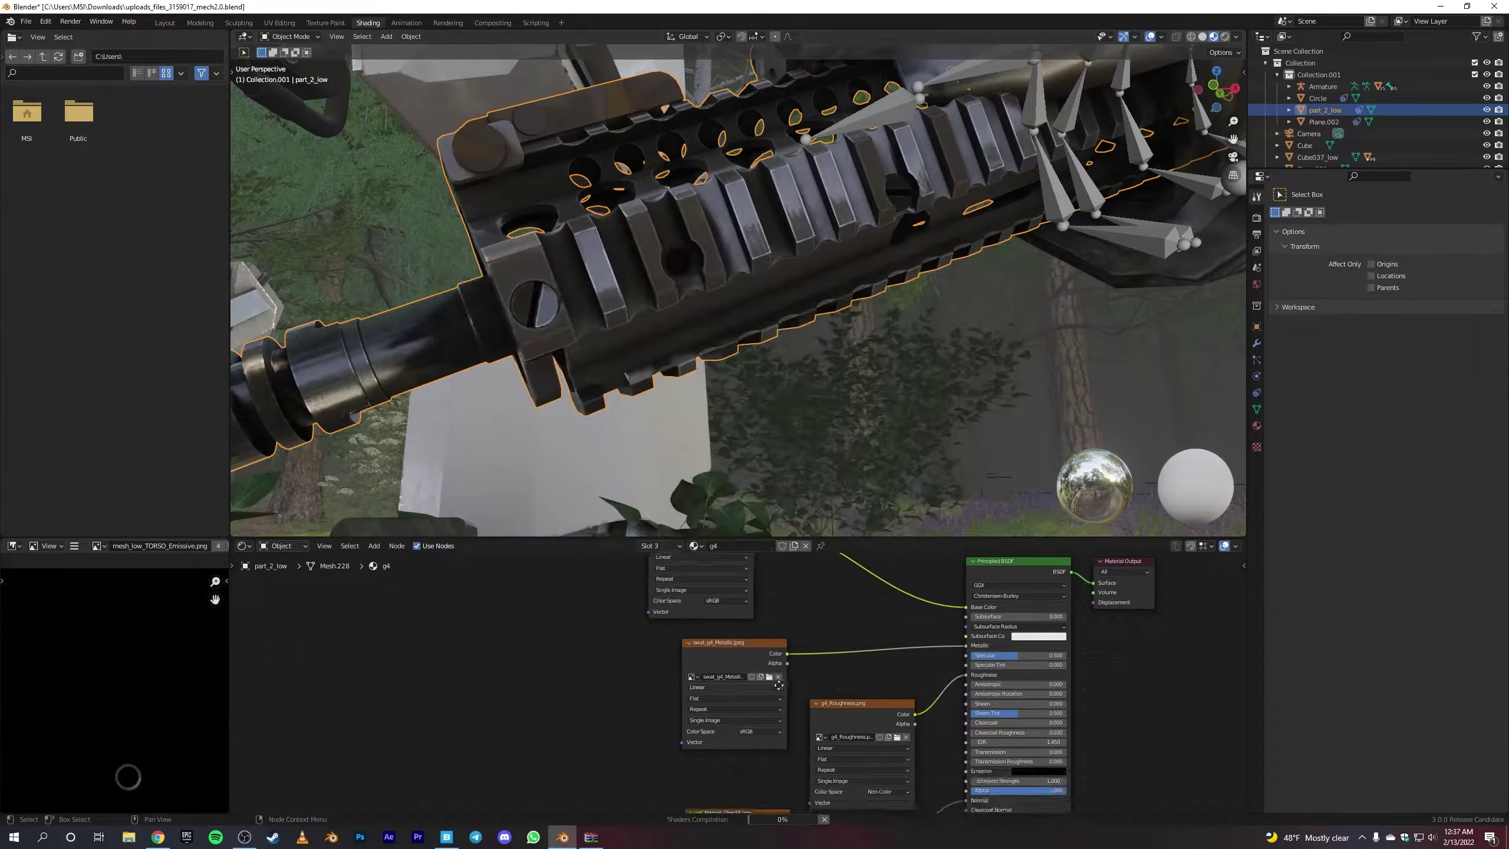
pyautogui.hotkey('ctrl', 's')
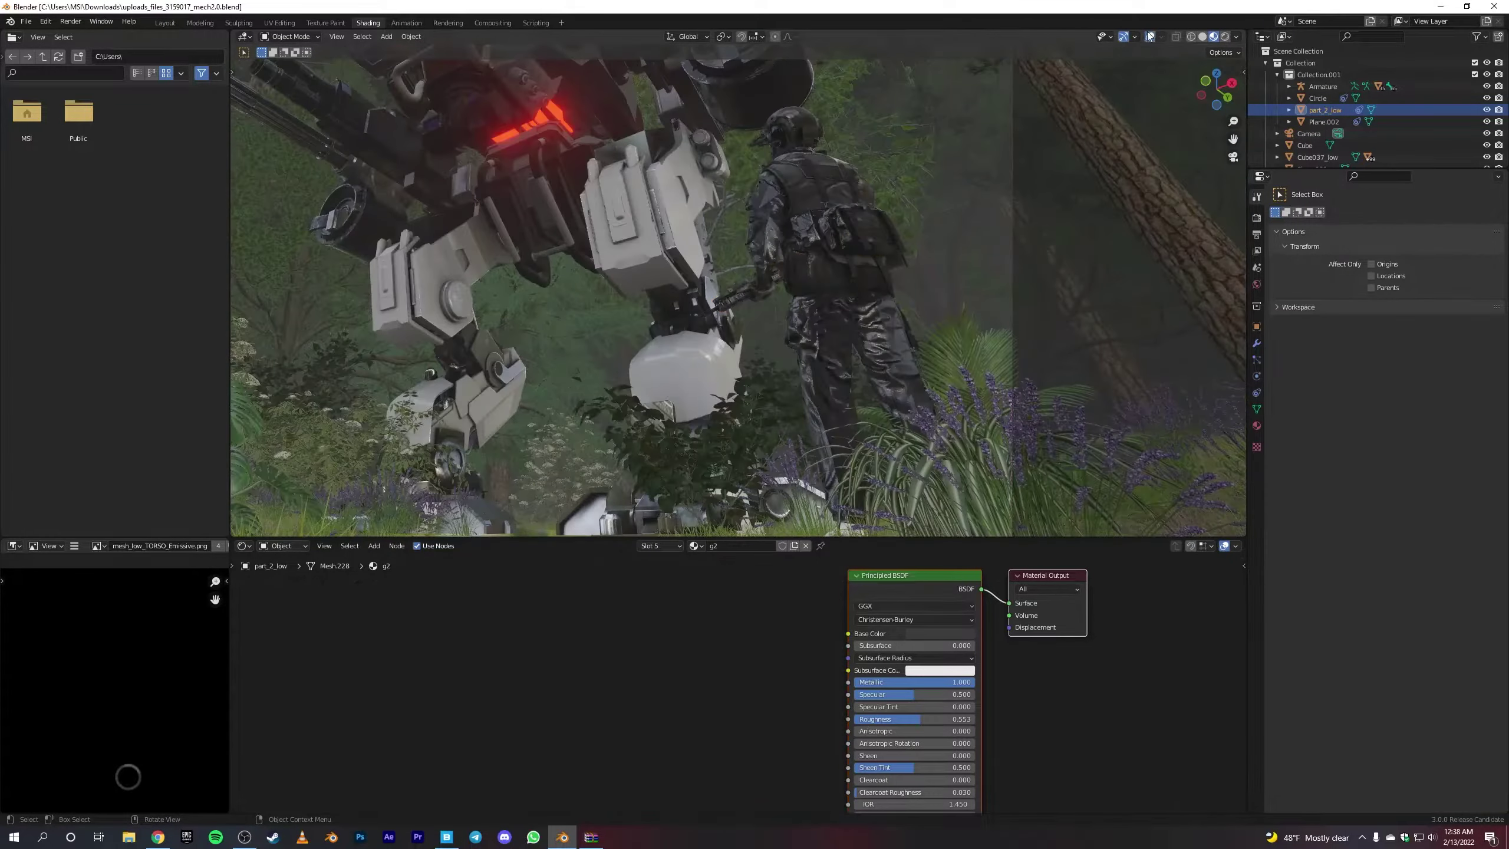
pyautogui.click(1149, 38)
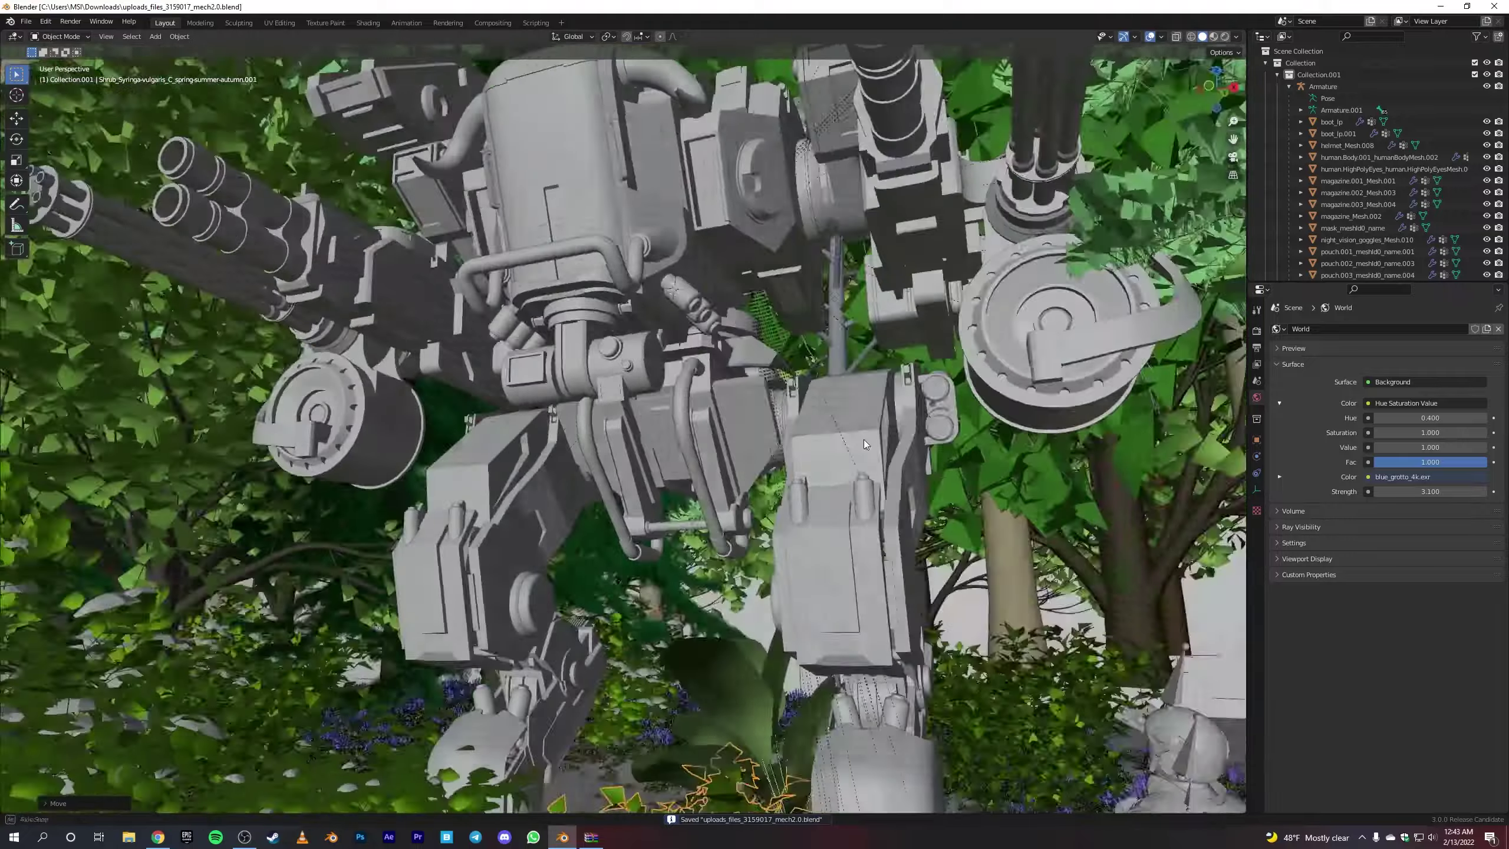
# Step: Spawn a palm from the plant assets and rotate it about Z near the mech
pyautogui.press('n')
pyautogui.click(1164, 202)
pyautogui.keyDown('ctrl'); pyautogui.scroll(-1, 1162, 210); pyautogui.keyUp('ctrl')
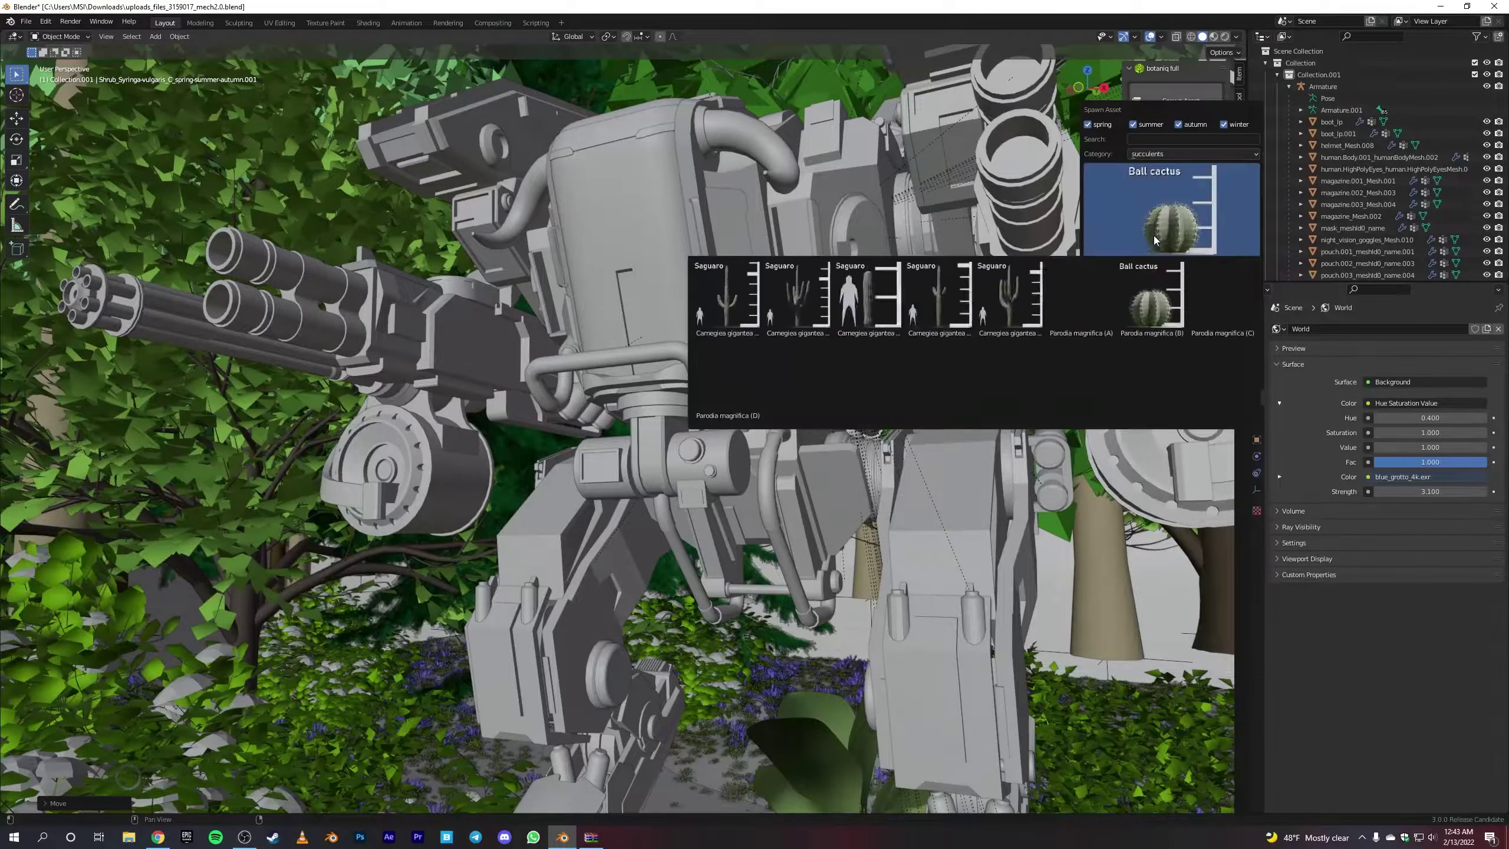
pyautogui.keyDown('ctrl'); pyautogui.scroll(-1, 1163, 225); pyautogui.keyUp('ctrl')
pyautogui.click(852, 446)
pyautogui.scroll(-3, 944, 361)
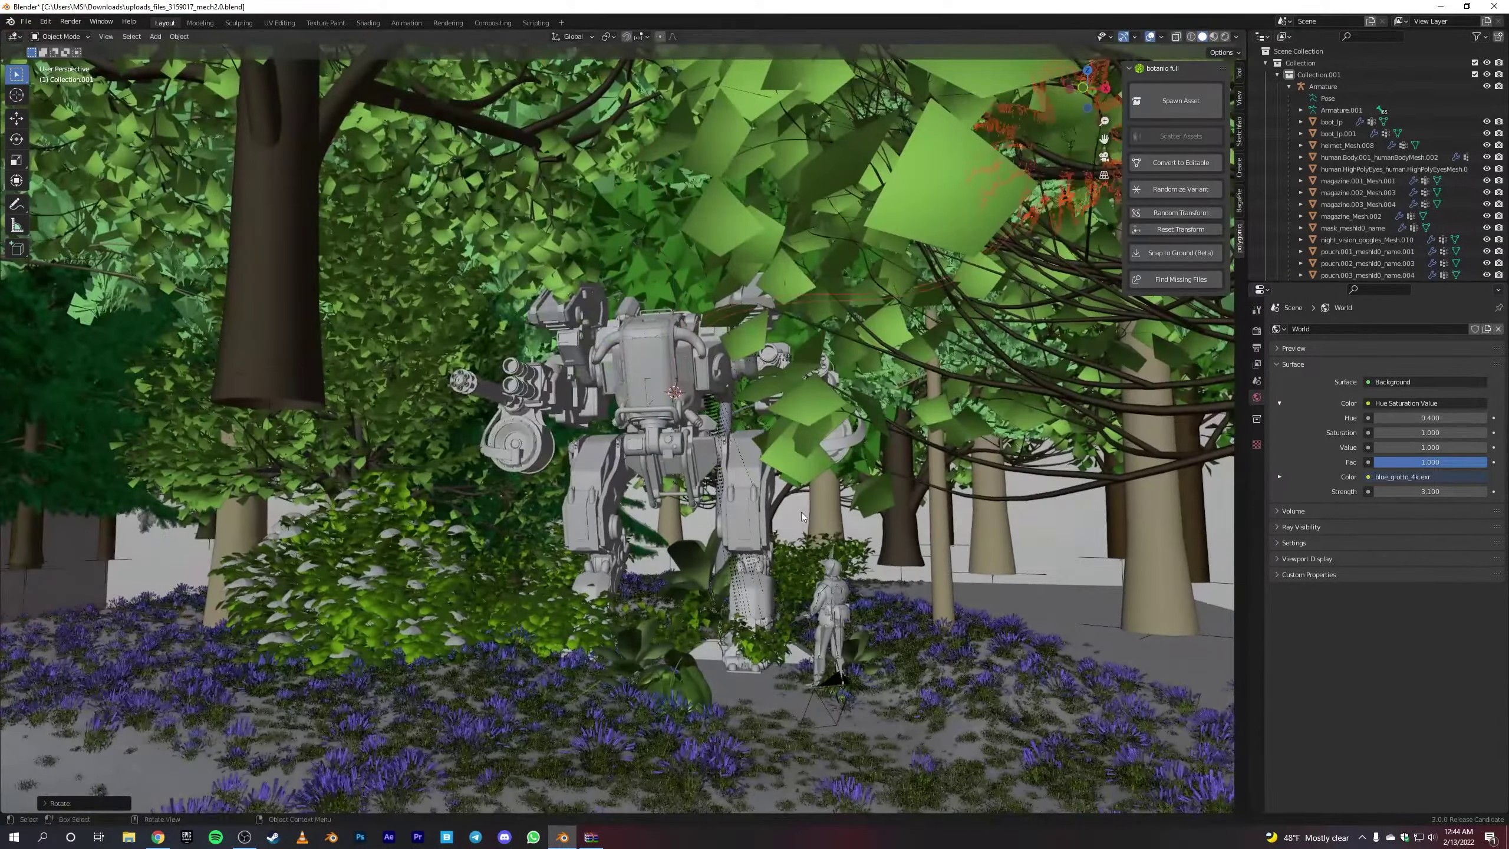
pyautogui.click(1180, 100)
pyautogui.press('r')
pyautogui.press('Return')
pyautogui.press('KP_0')
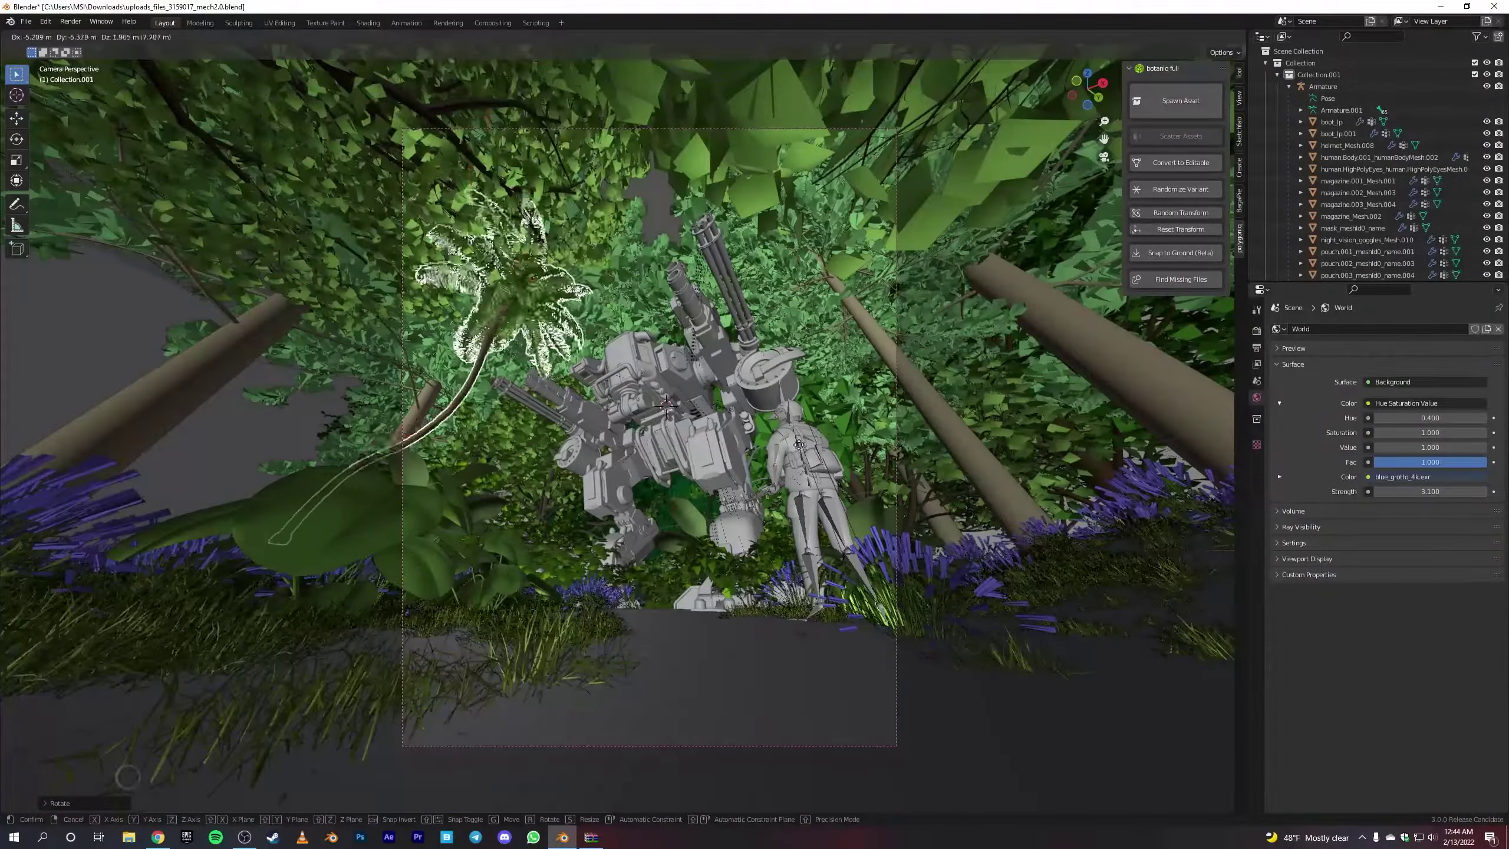
# Step: Scale up and reposition a tree in the camera view, previewing the rendered shot
pyautogui.click(1225, 37)
pyautogui.hotkey('ctrl', 's')
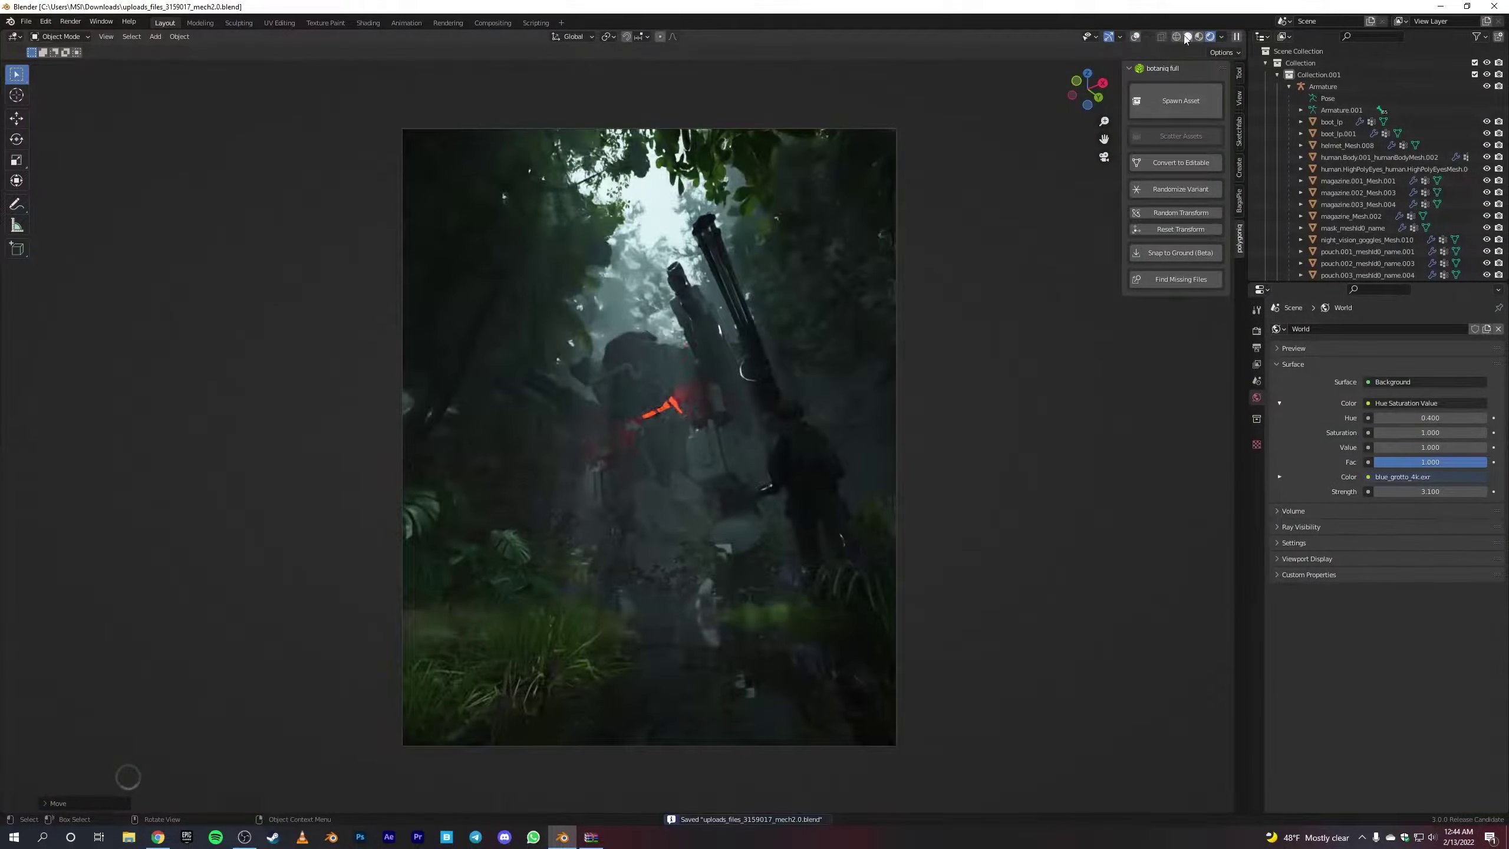
pyautogui.click(1187, 37)
pyautogui.press('s')
pyautogui.moveTo(654, 416); pyautogui.dragTo(761, 393, button='middle')
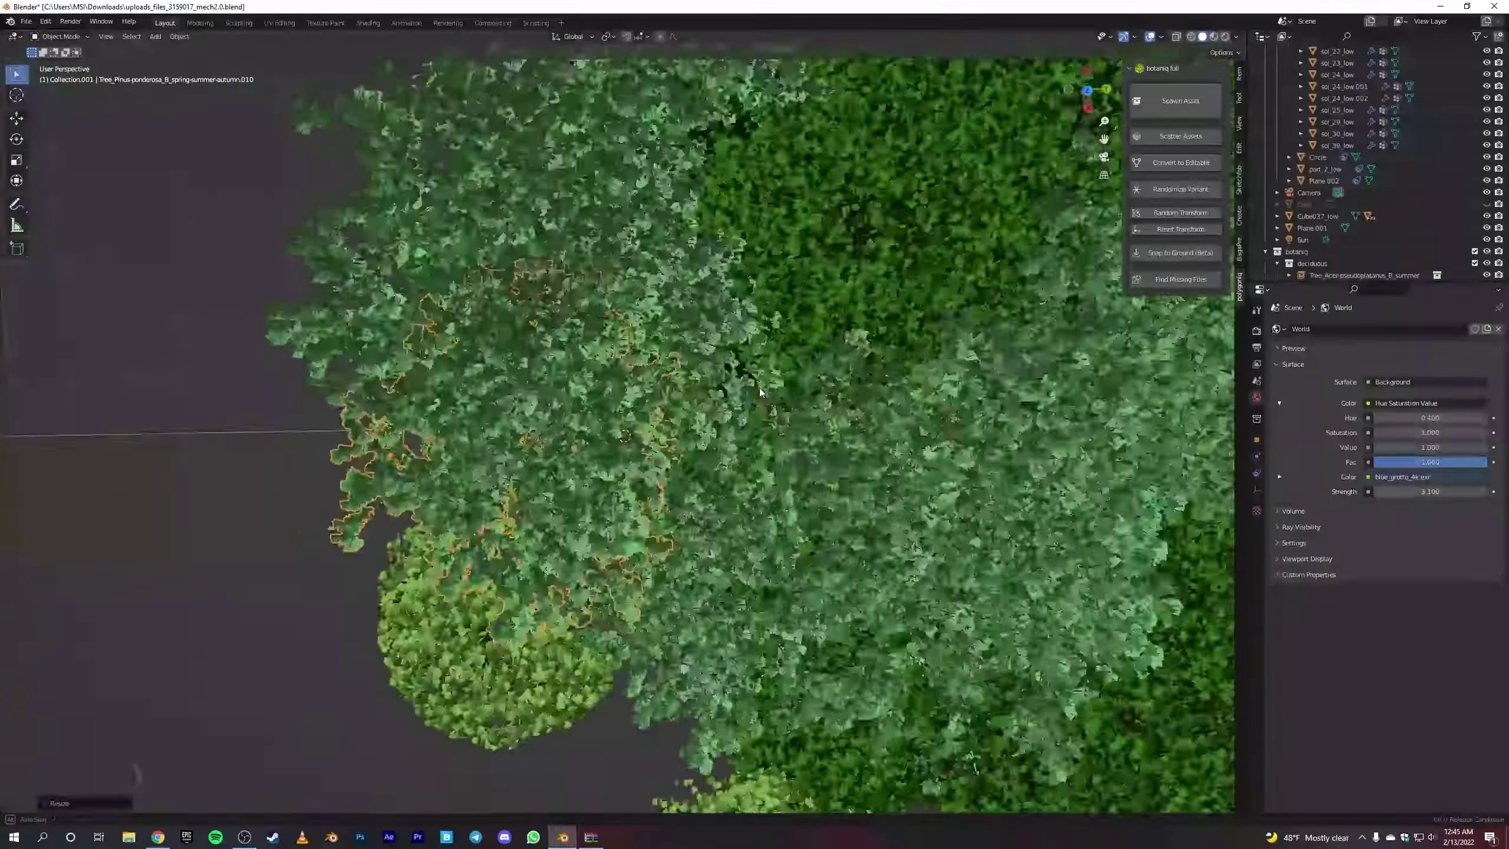
pyautogui.press('KP_0')
pyautogui.press('g')
pyautogui.click(1172, 55)
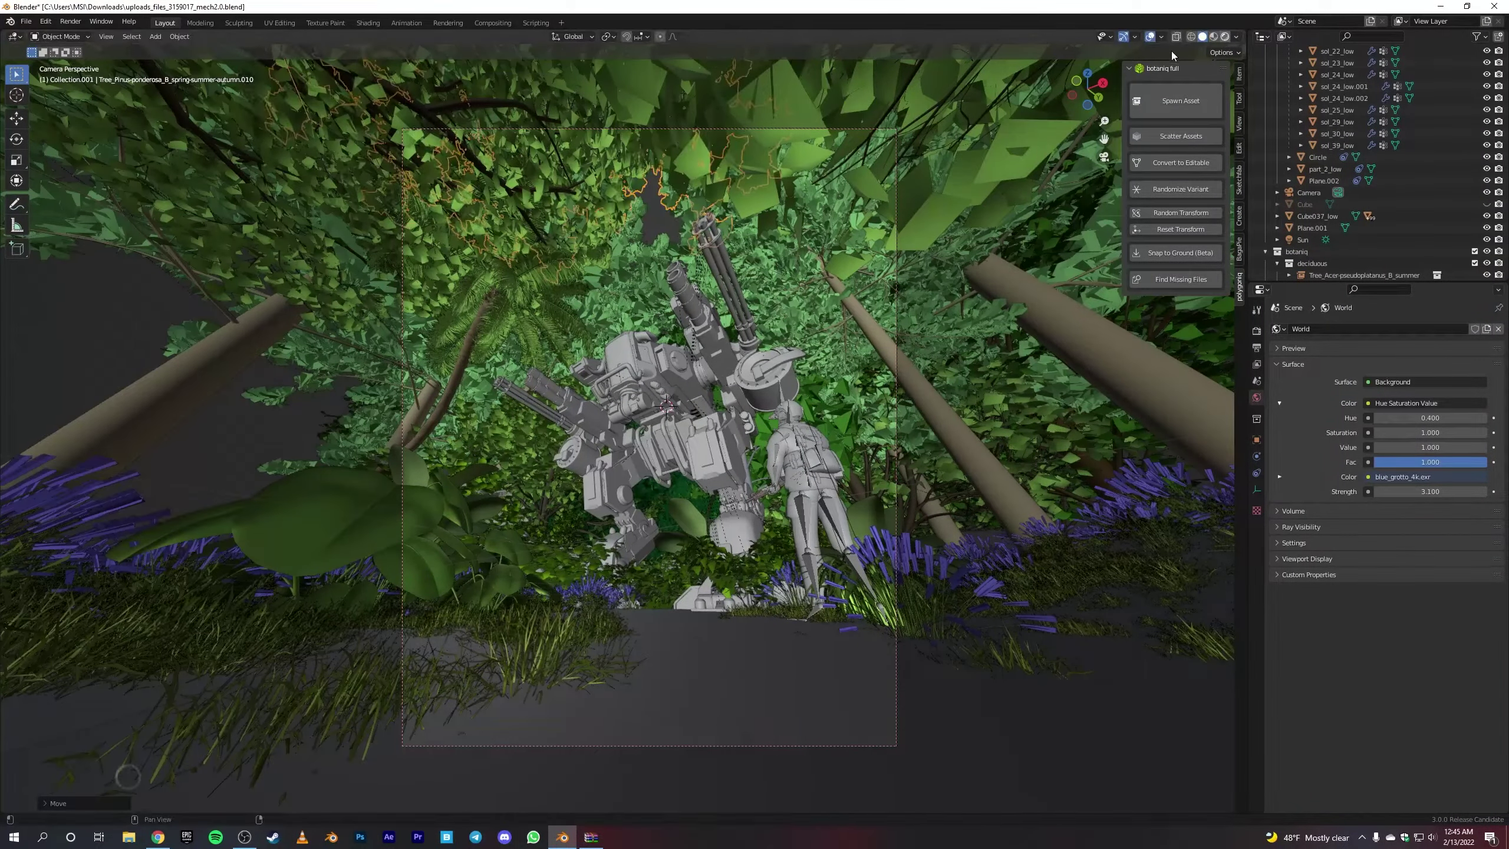
pyautogui.click(1224, 37)
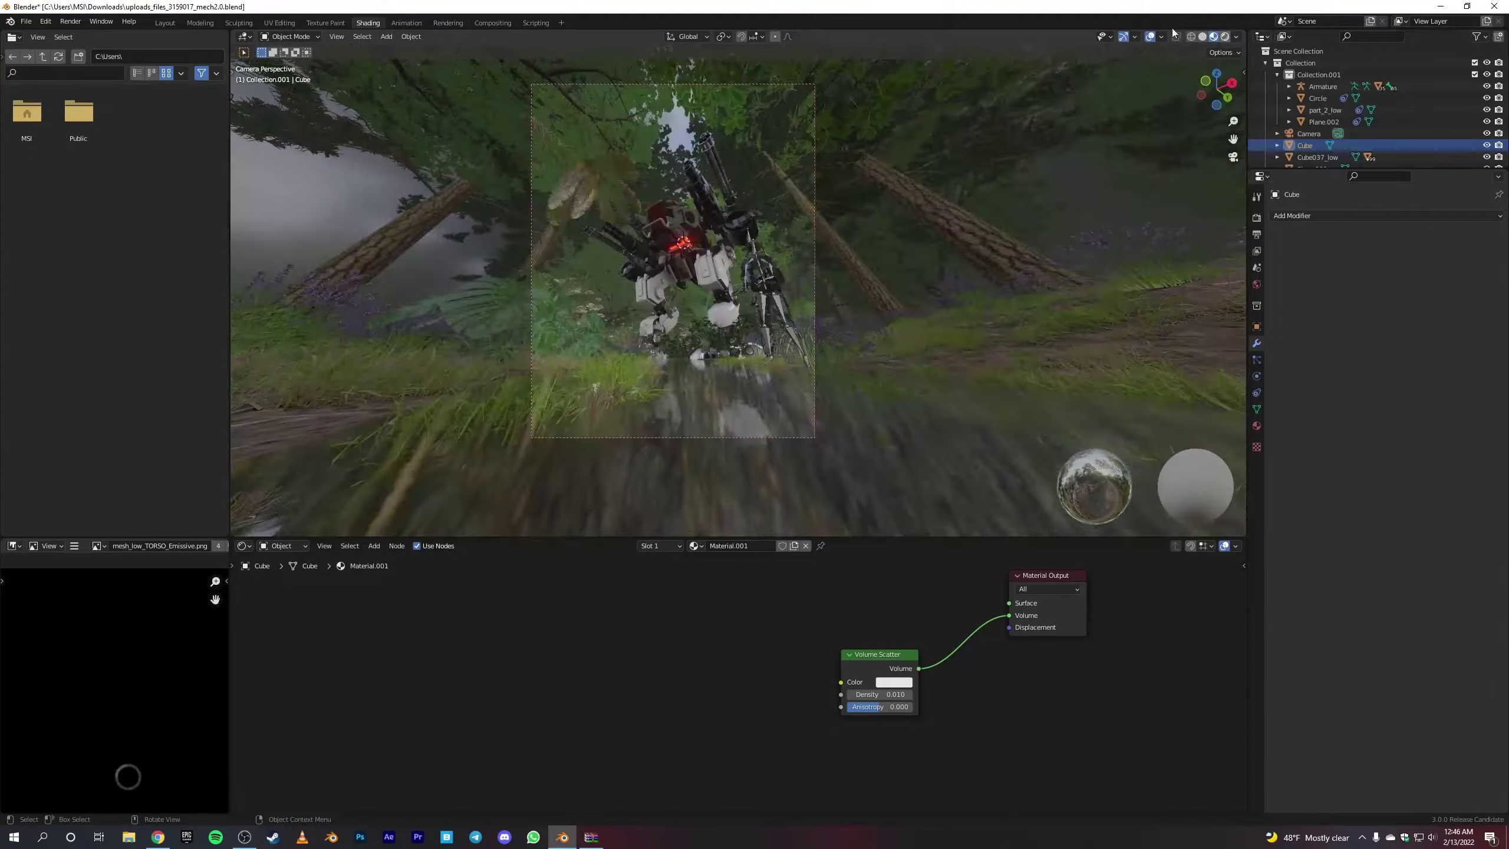
# Step: Spawn a shrub from the plant assets and move it into place beside the mech
pyautogui.click(164, 22)
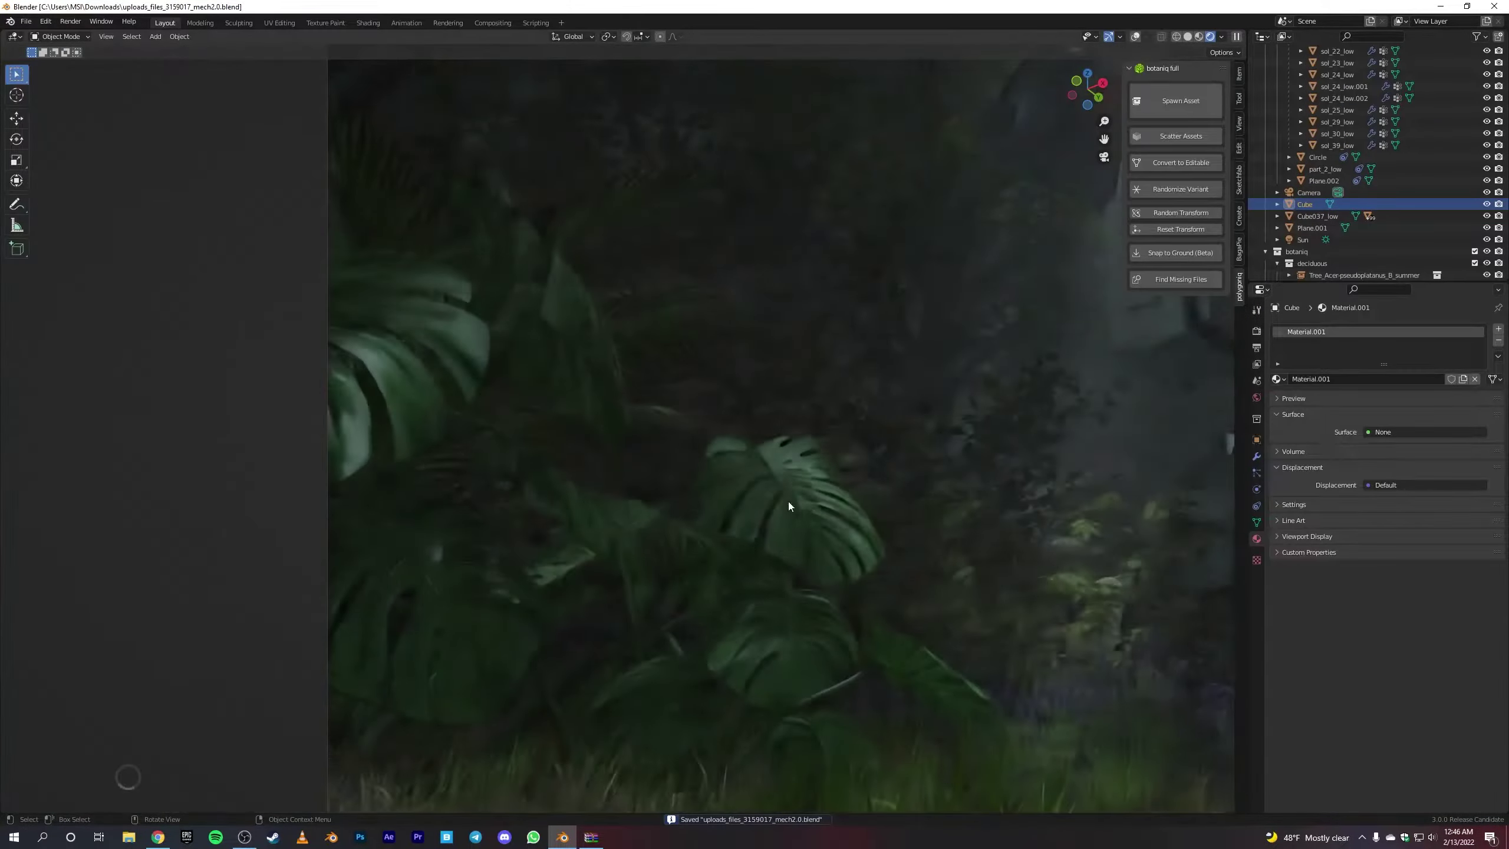
pyautogui.hotkey('ctrl', 's')
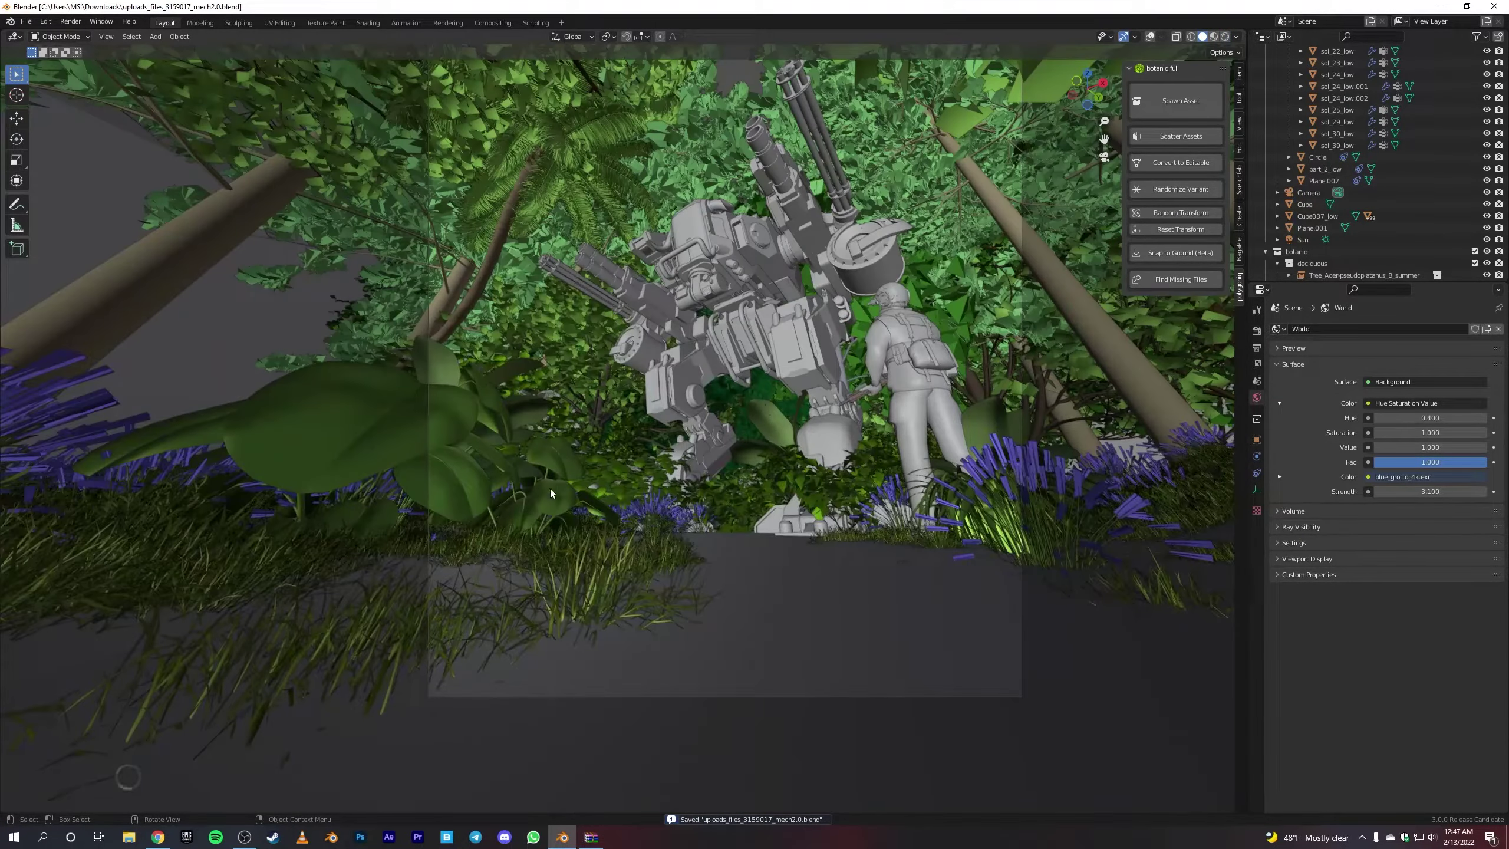
pyautogui.click(1186, 202)
pyautogui.click(1020, 476)
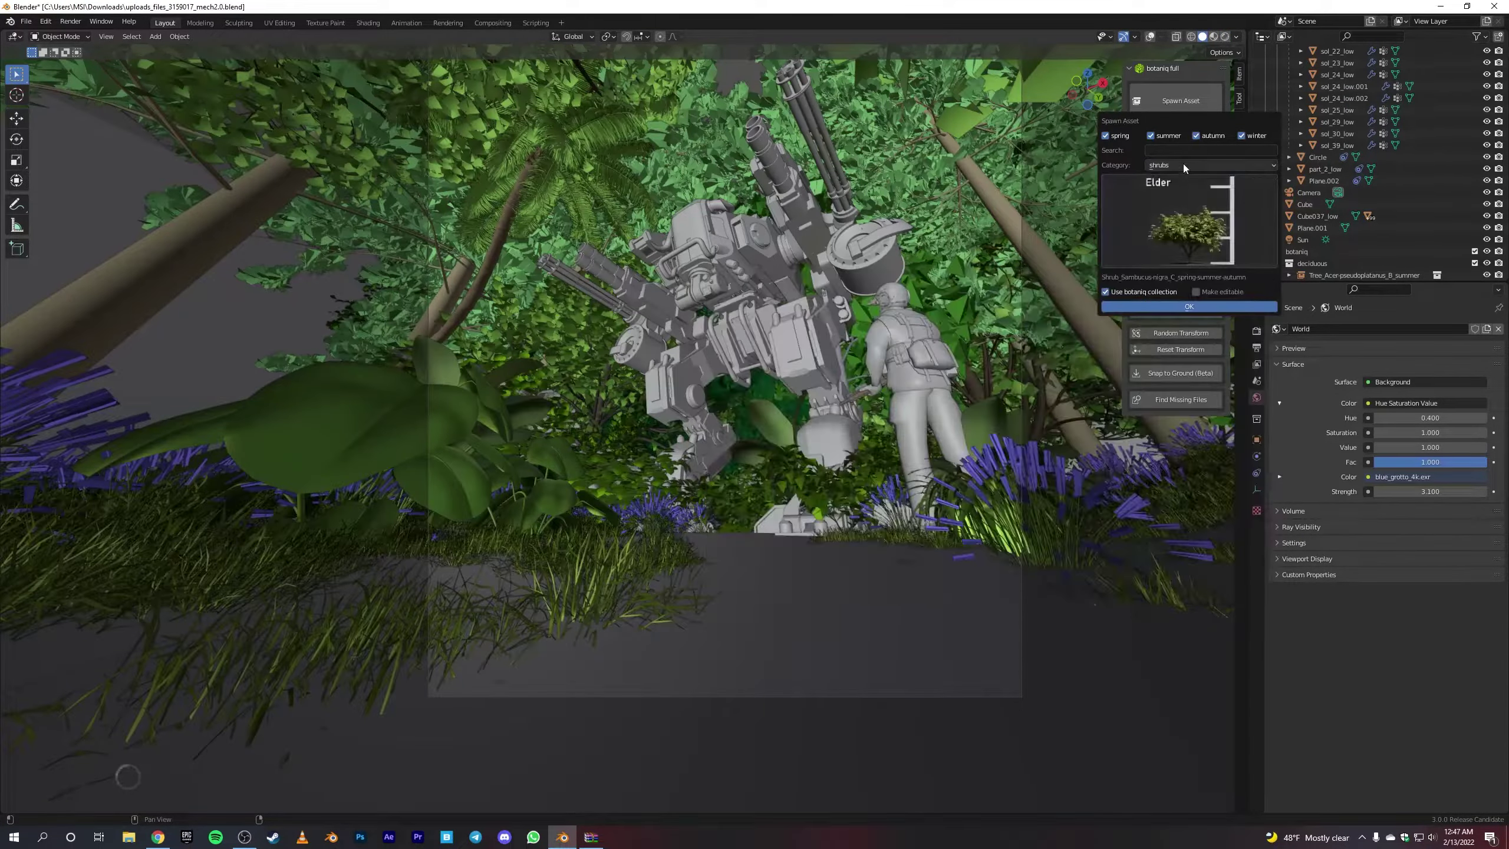
pyautogui.click(1183, 163)
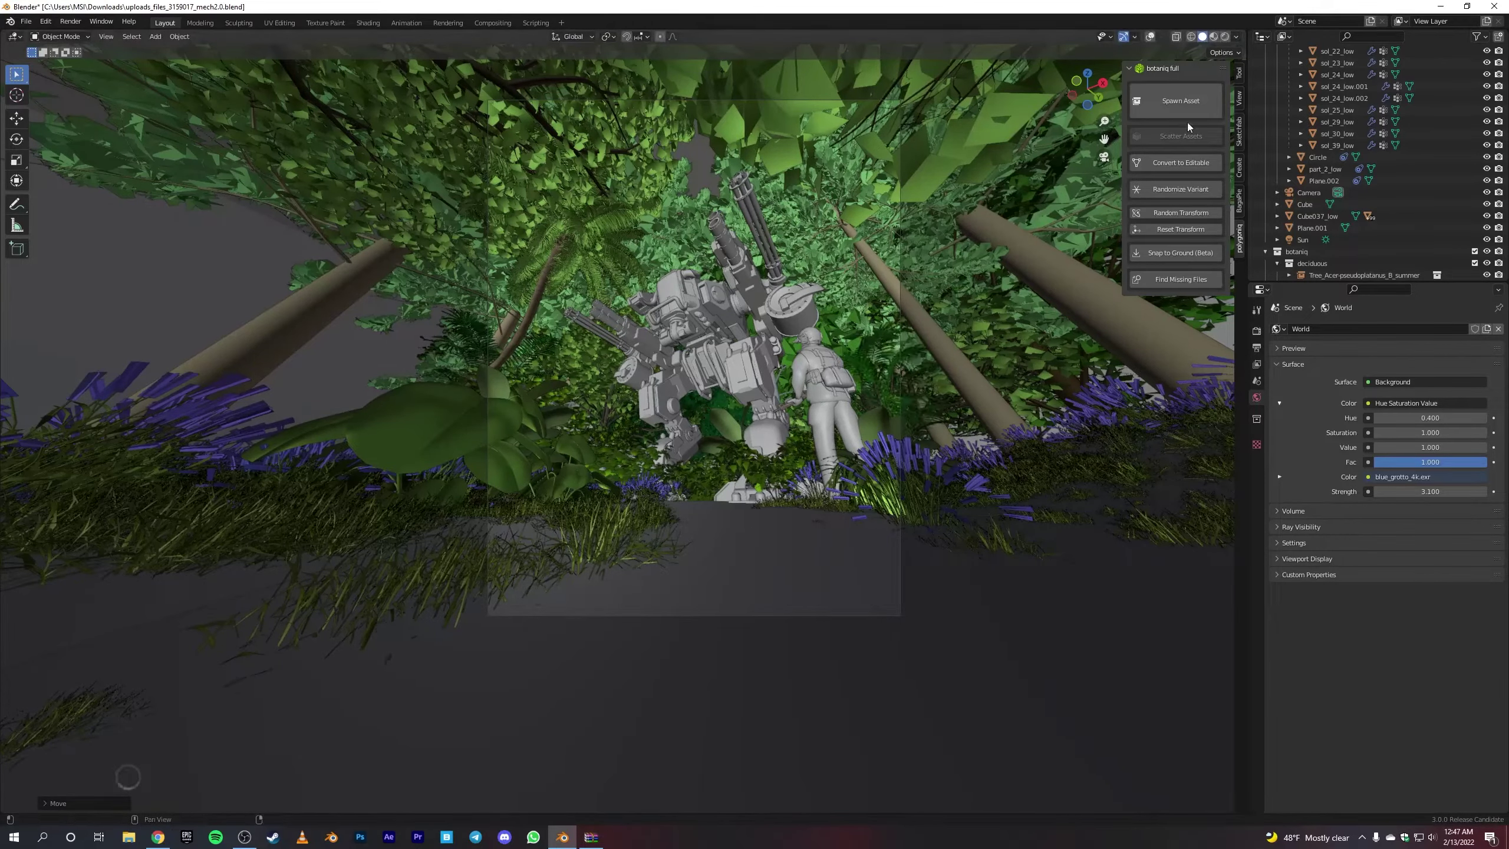
pyautogui.click(1181, 100)
pyautogui.press('g')
pyautogui.click(818, 520)
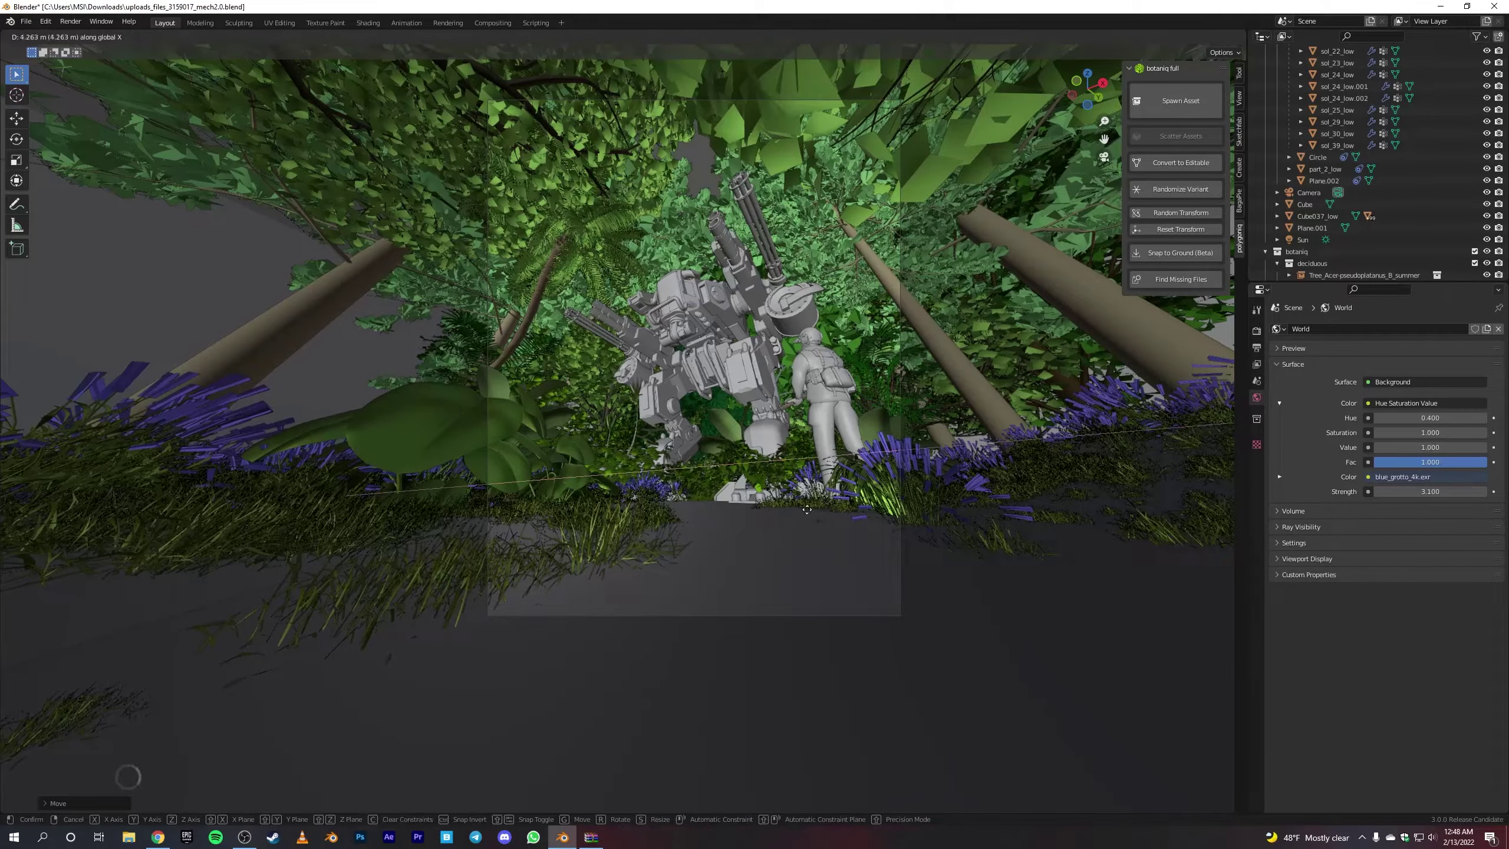
pyautogui.hotkey('ctrl', 's')
pyautogui.click(1210, 37)
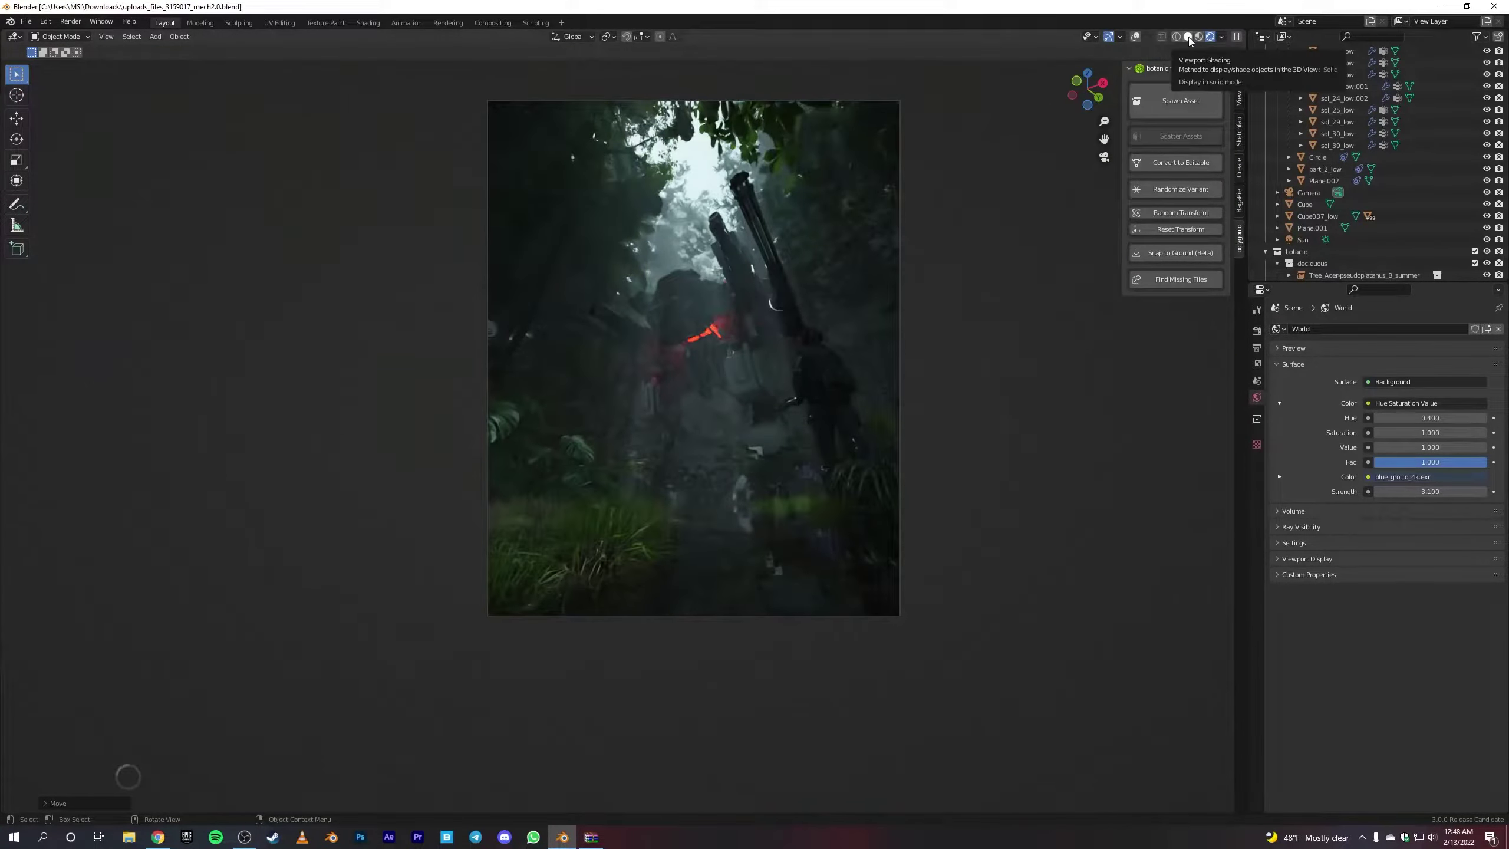
pyautogui.keyDown('ctrl'); pyautogui.moveTo(1119, 78); pyautogui.dragTo(749, 381, button='middle'); pyautogui.keyUp('ctrl')
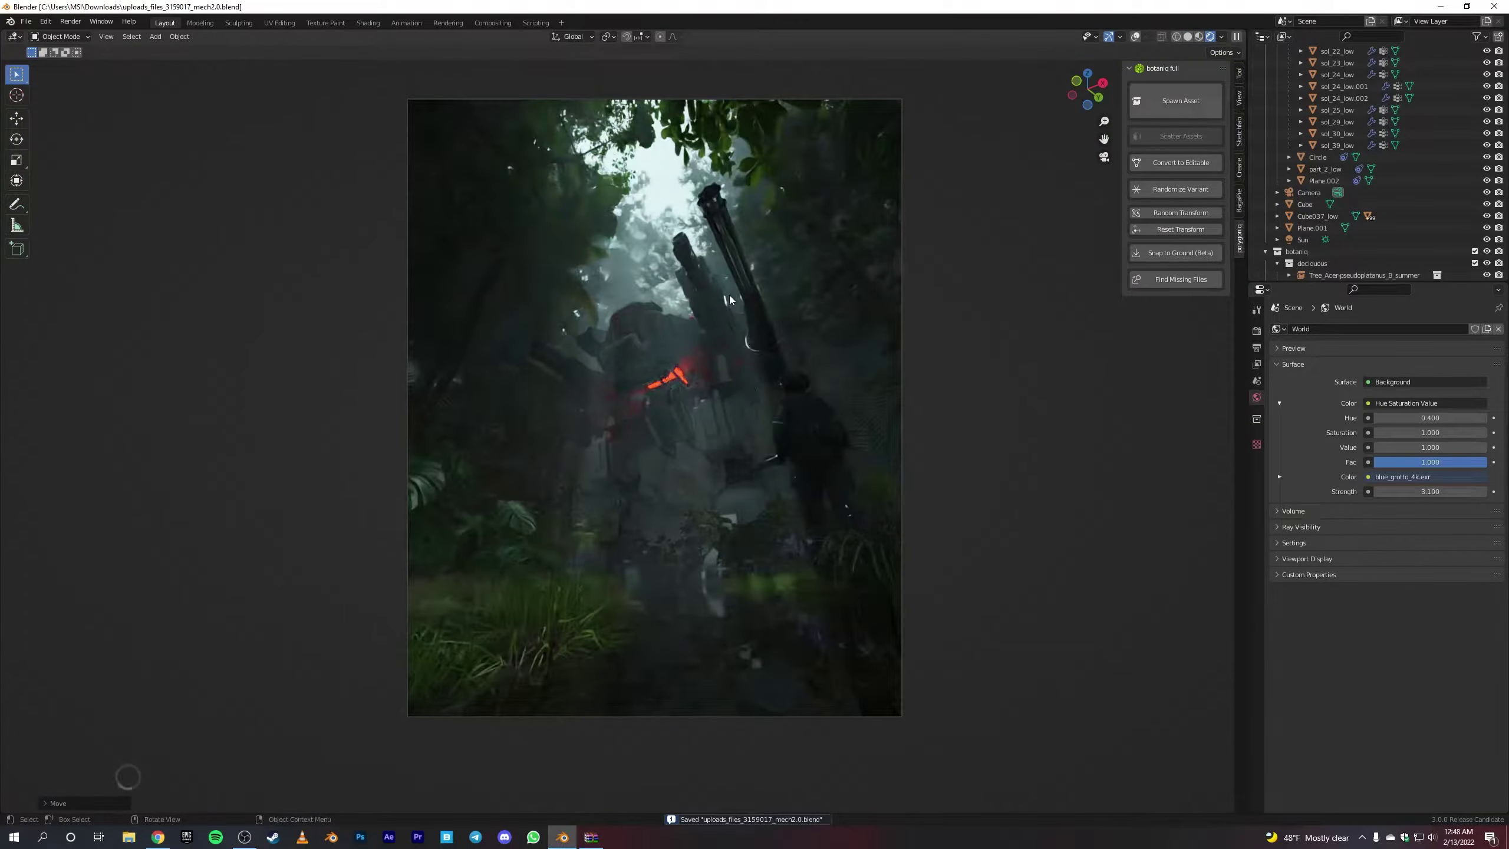
# Step: Duplicate the foreground plant and place the copy further back-left
pyautogui.click(1188, 36)
pyautogui.hotkey('shift', 'd')
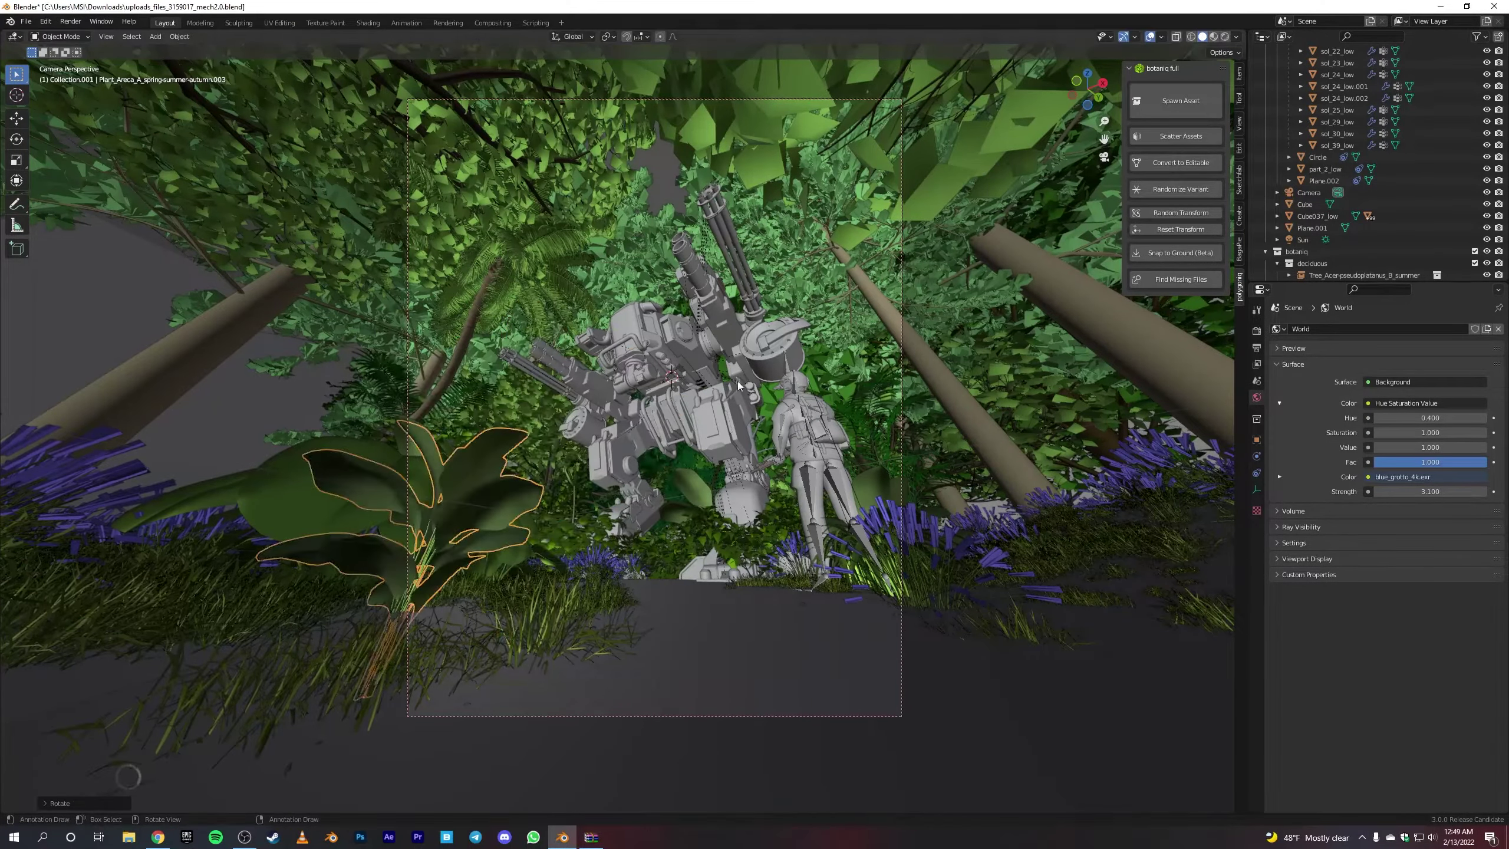
pyautogui.click(713, 523)
pyautogui.click(1225, 37)
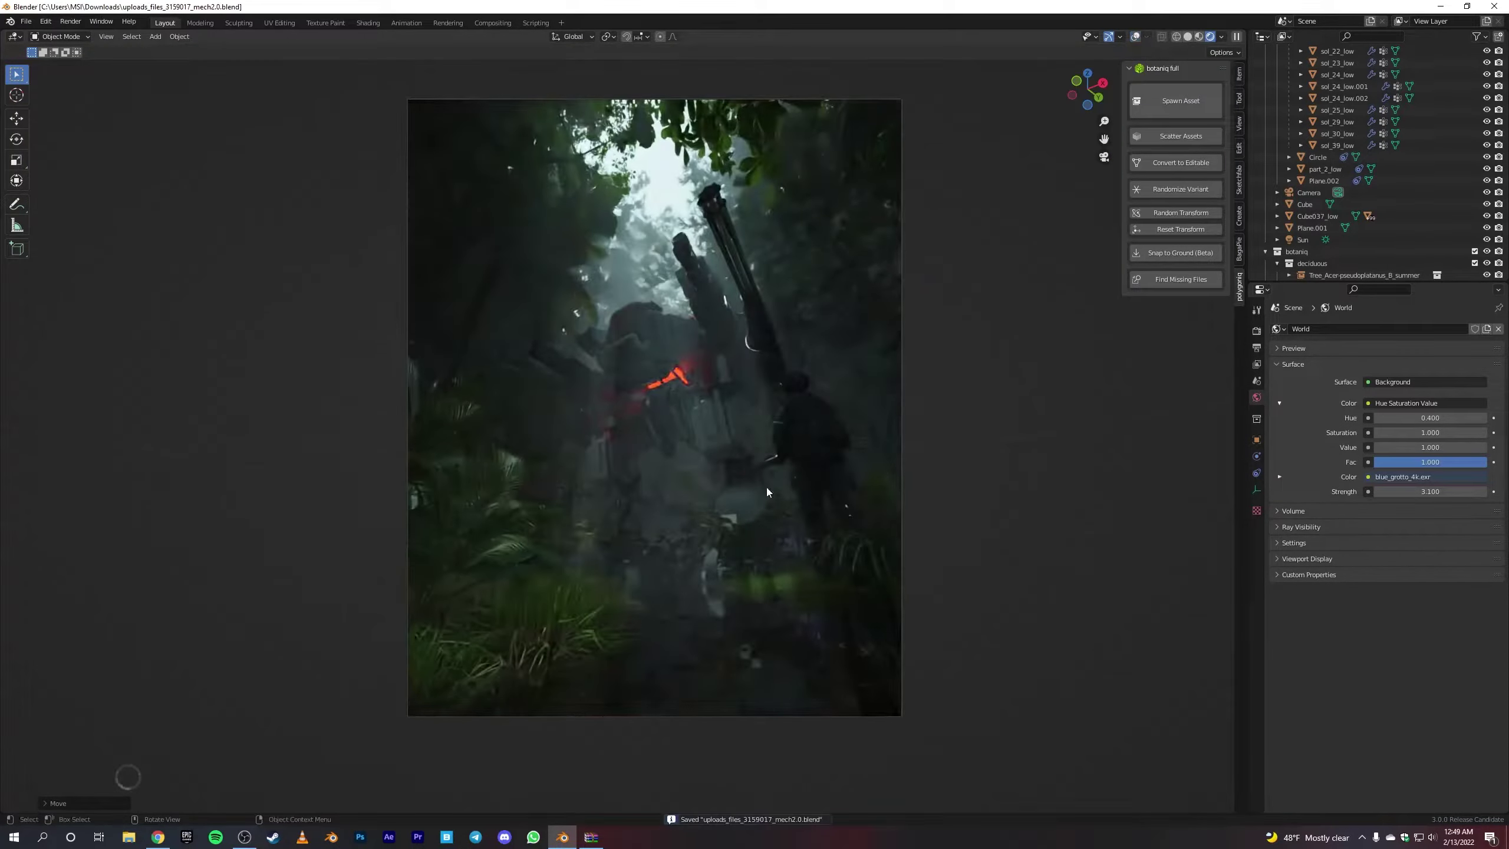
pyautogui.click(1187, 37)
pyautogui.click(1225, 36)
pyautogui.hotkey('ctrl', 's')
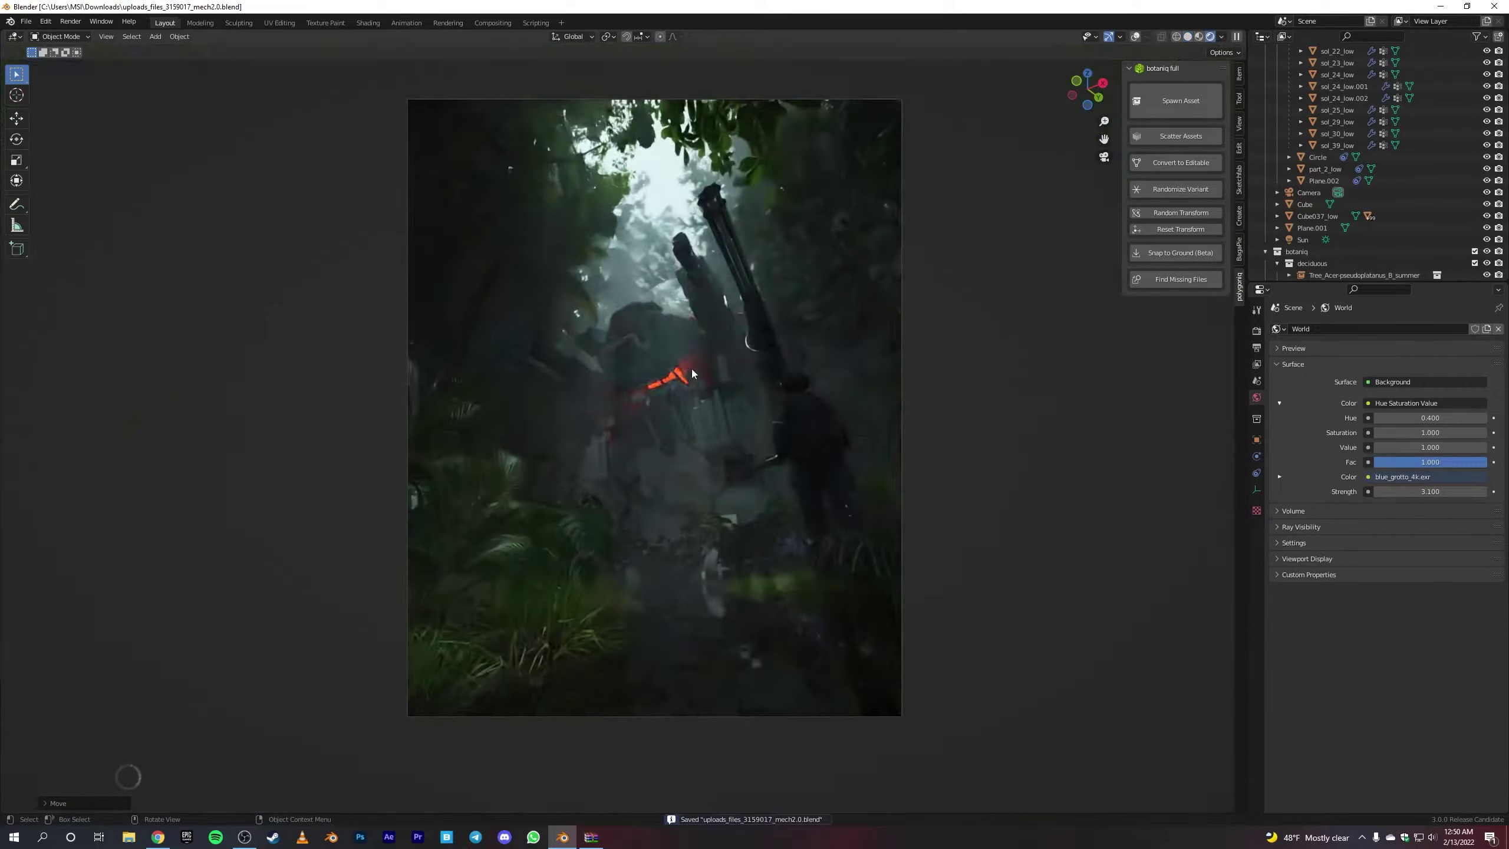
# Step: Move the palm tree to a new position and check it in rendered view
pyautogui.click(1188, 36)
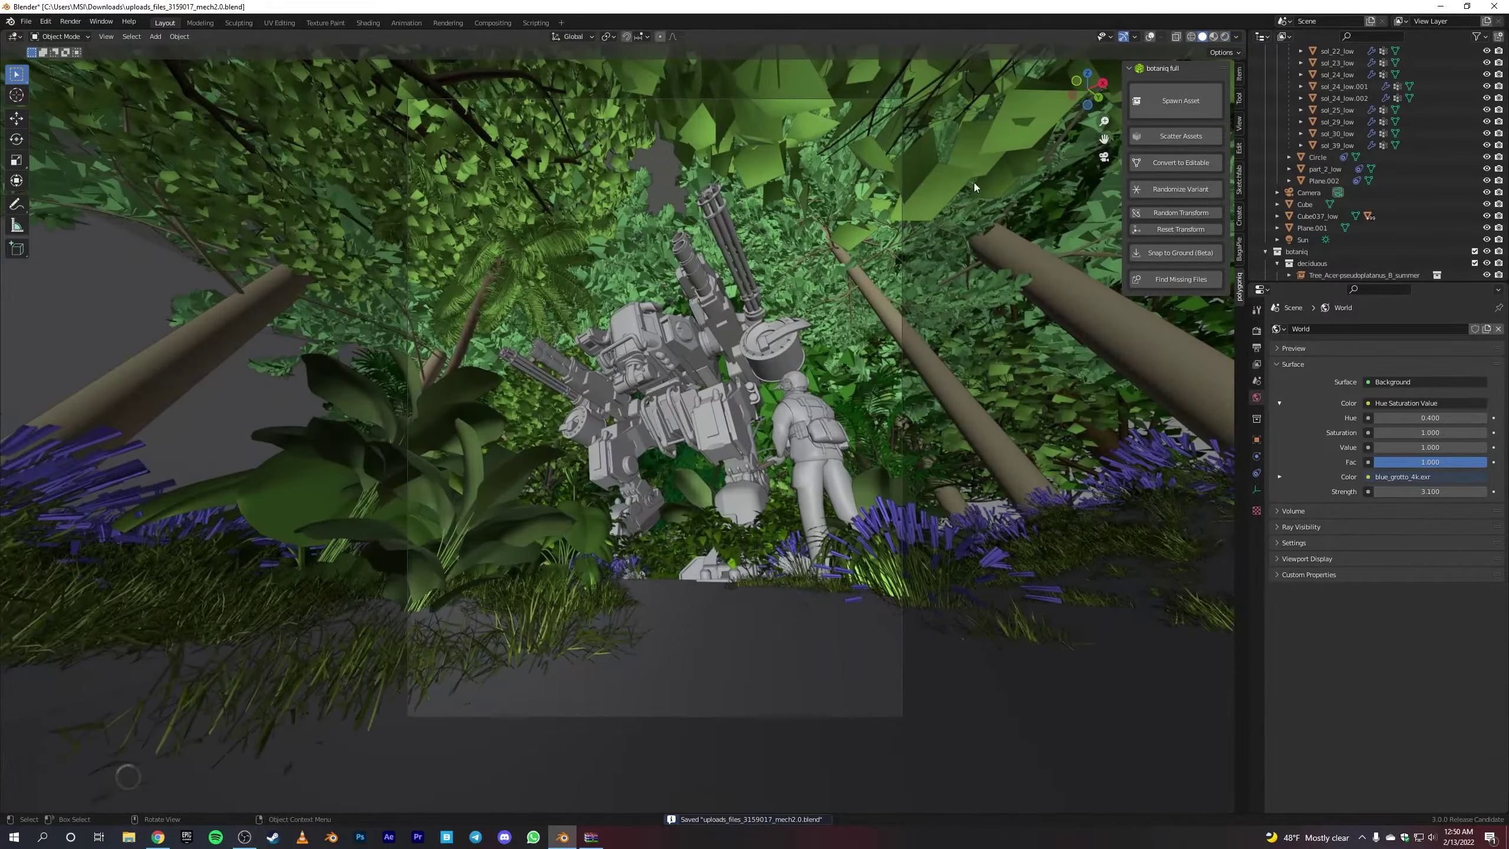
pyautogui.press('g')
pyautogui.click(1028, 340)
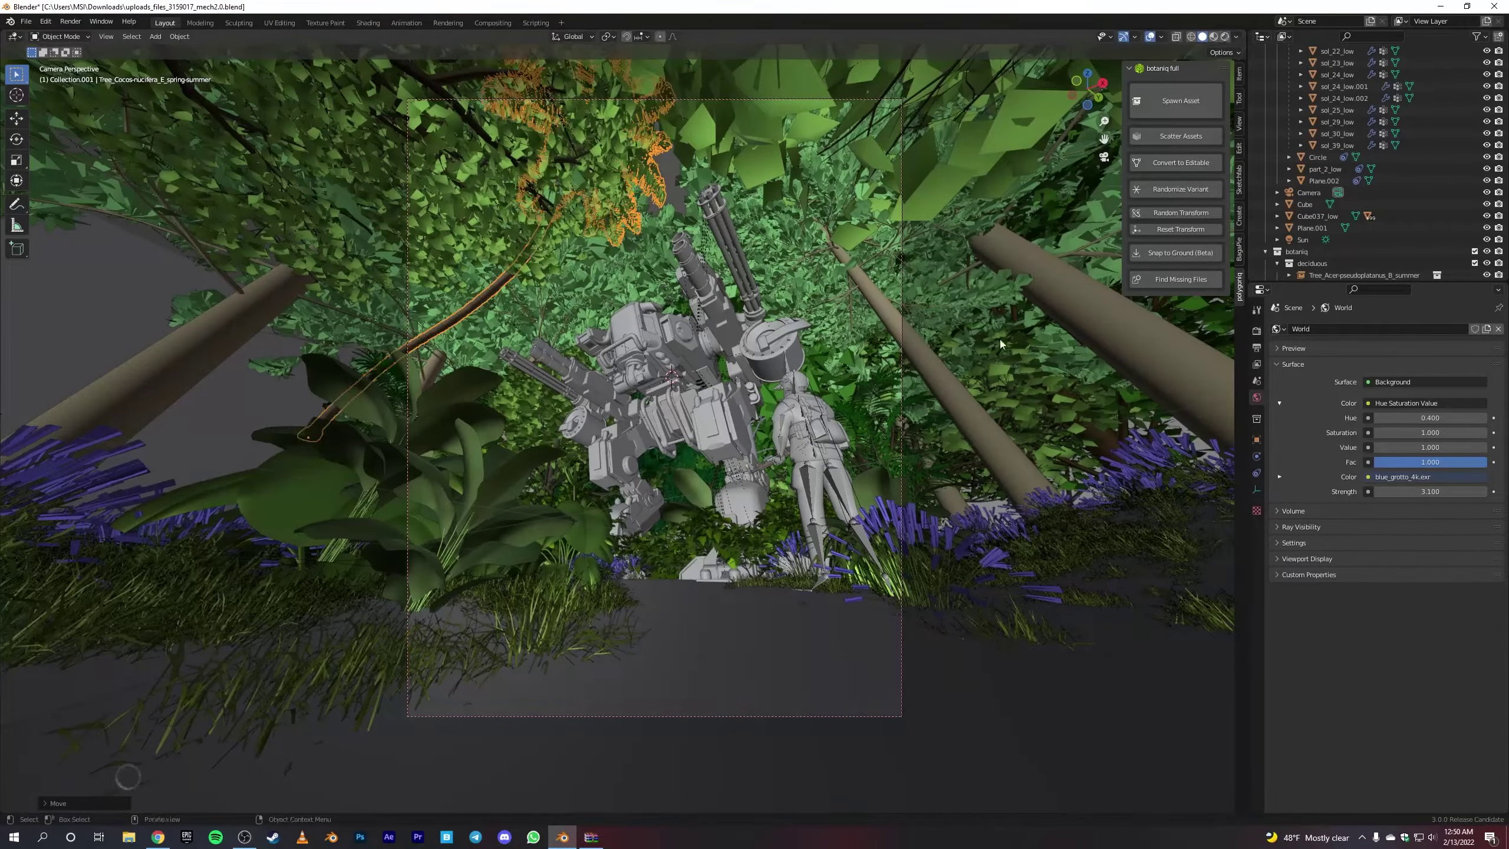
pyautogui.click(1210, 37)
pyautogui.hotkey('ctrl', 's')
pyautogui.click(1187, 37)
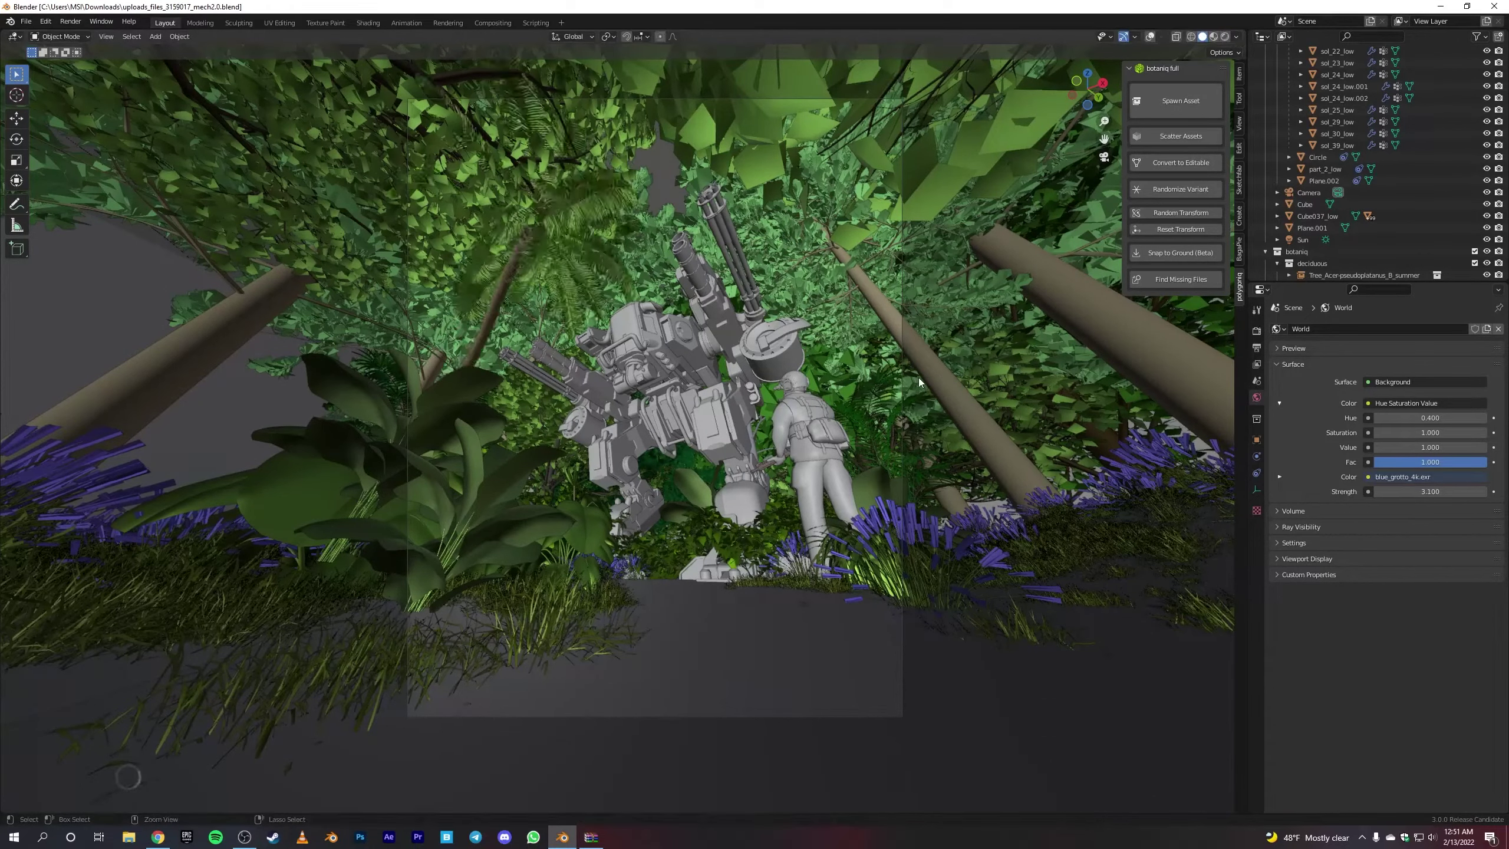
pyautogui.click(1224, 36)
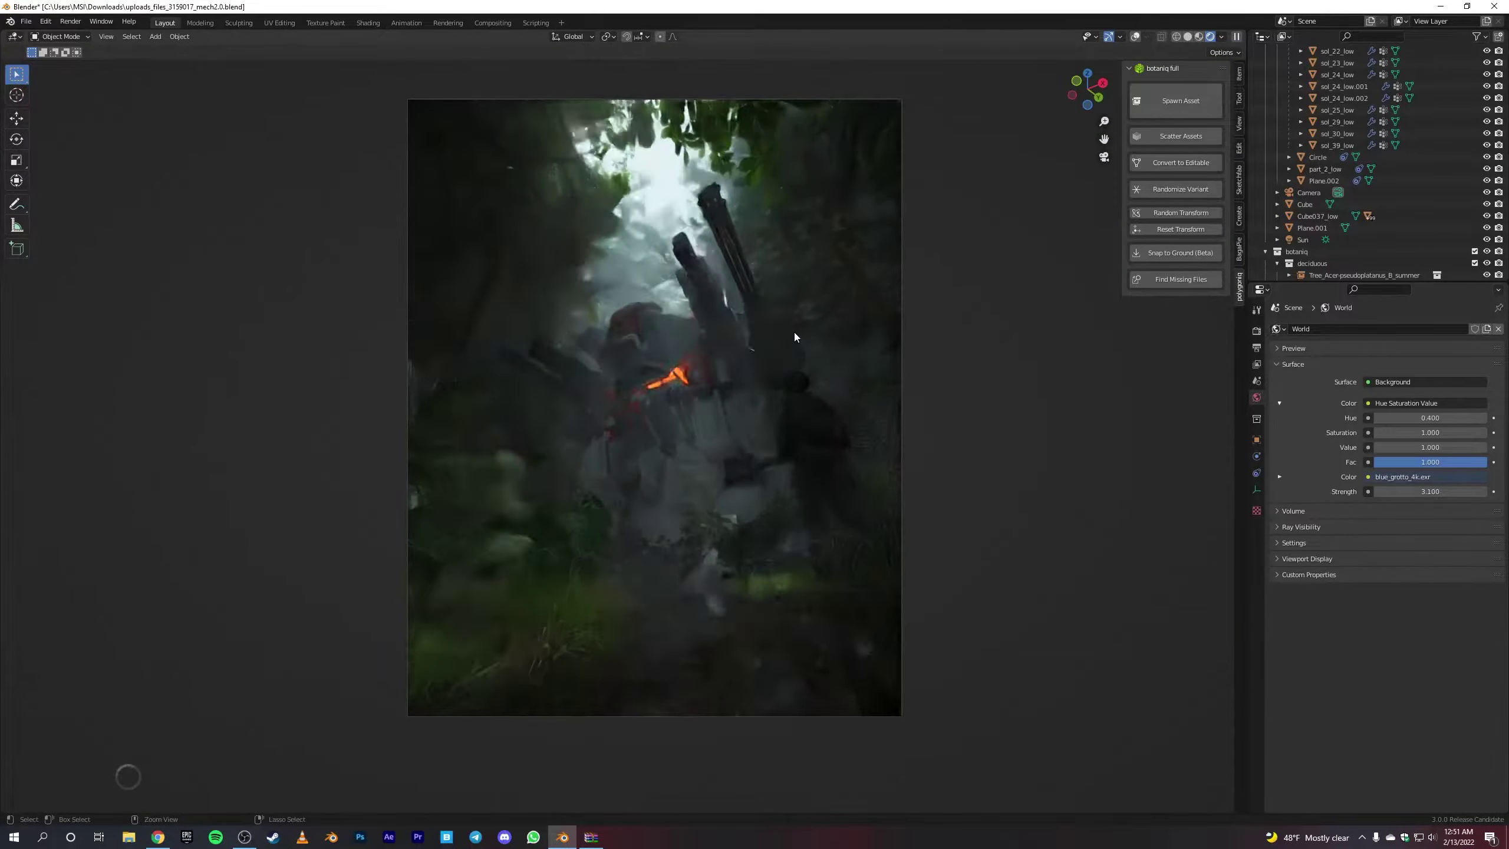
pyautogui.hotkey('ctrl', 's')
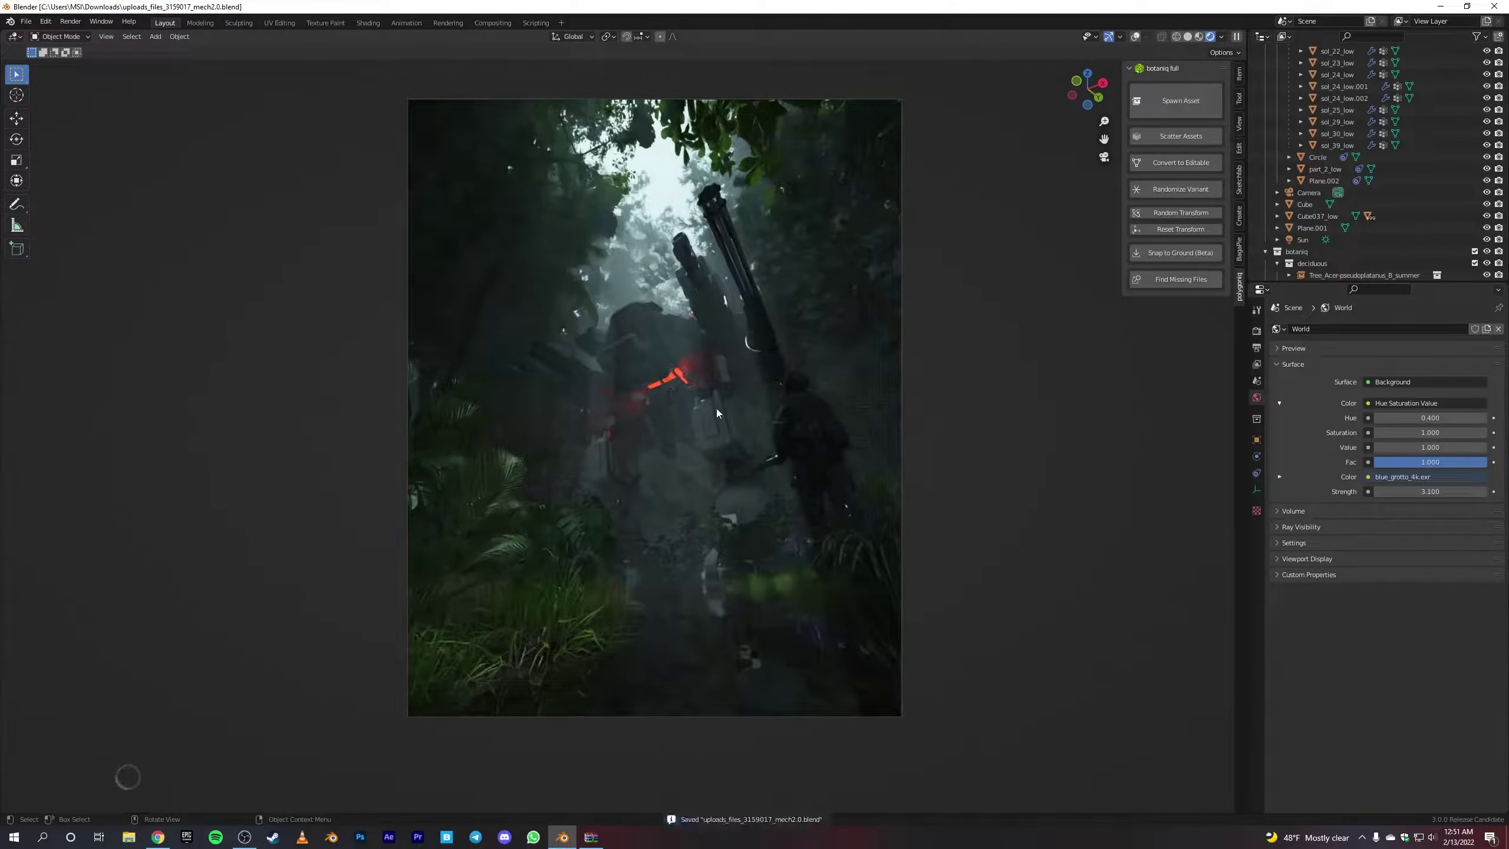
# Step: Add another plant near the mech and select the mech's glowing emissive part
pyautogui.click(1202, 36)
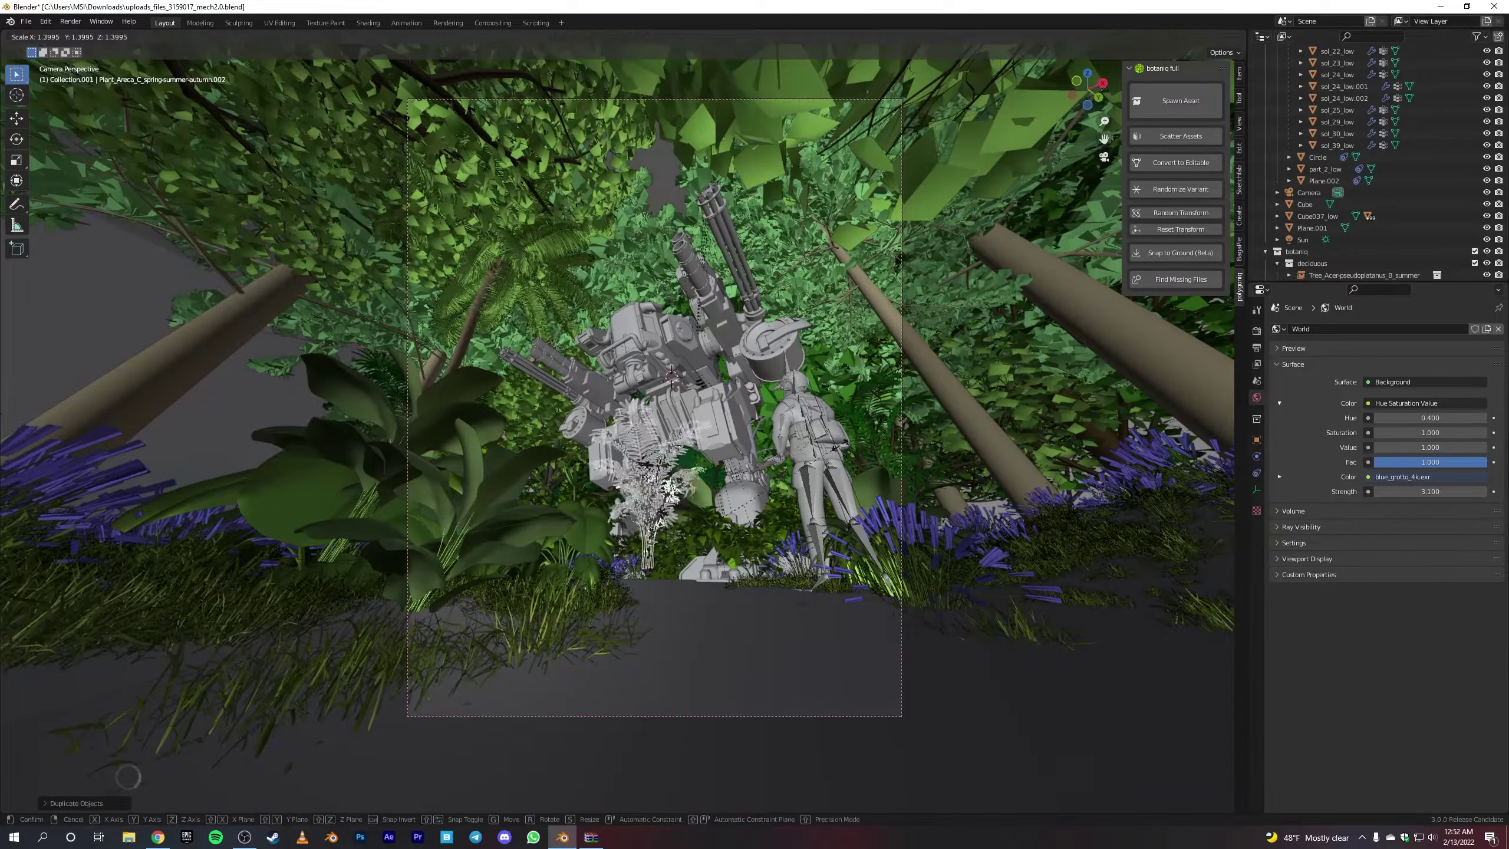
pyautogui.click(1211, 37)
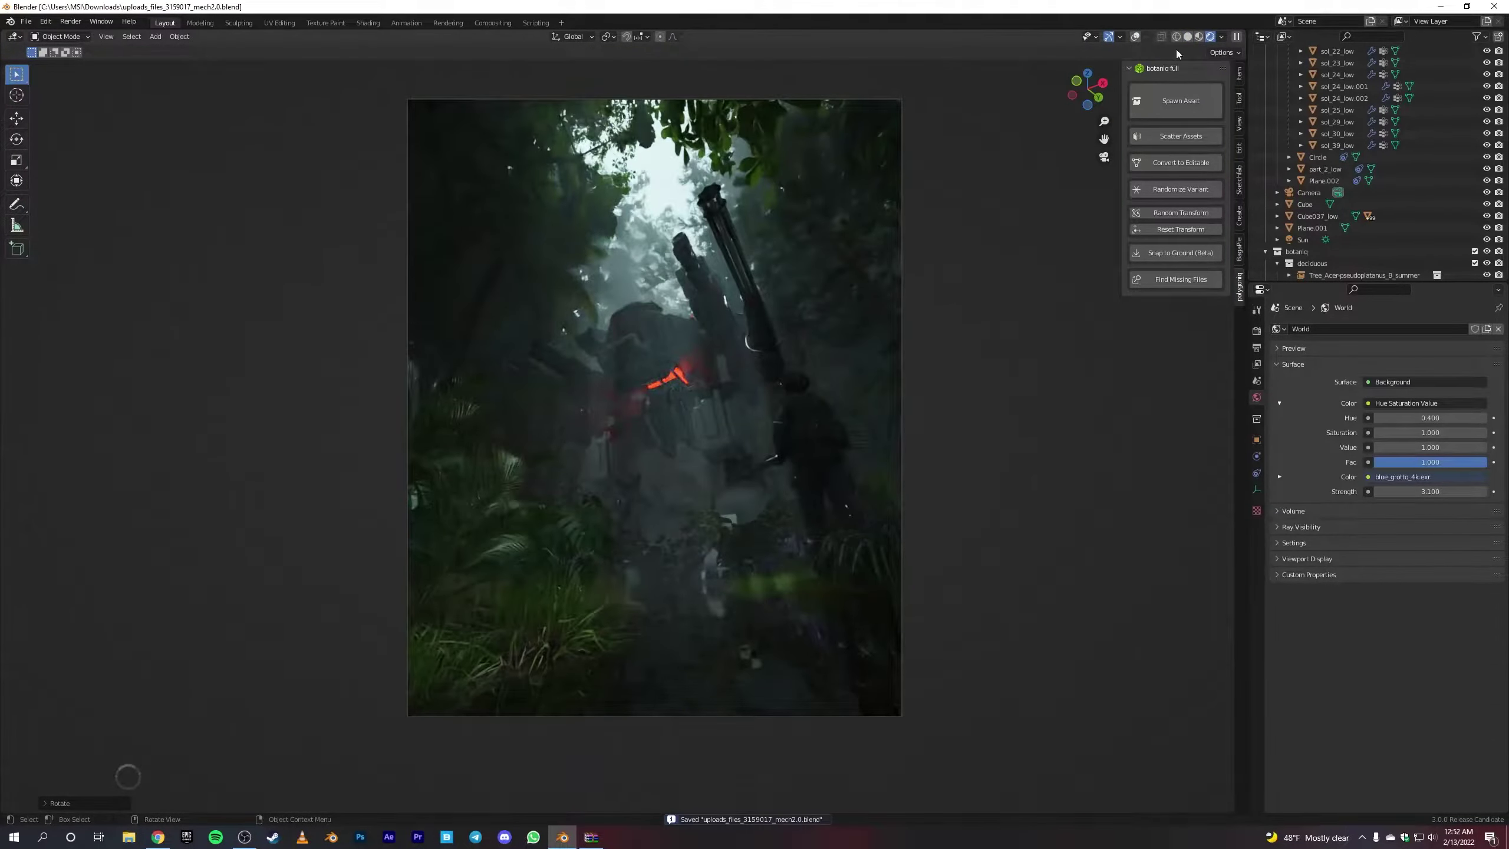
pyautogui.click(1157, 101)
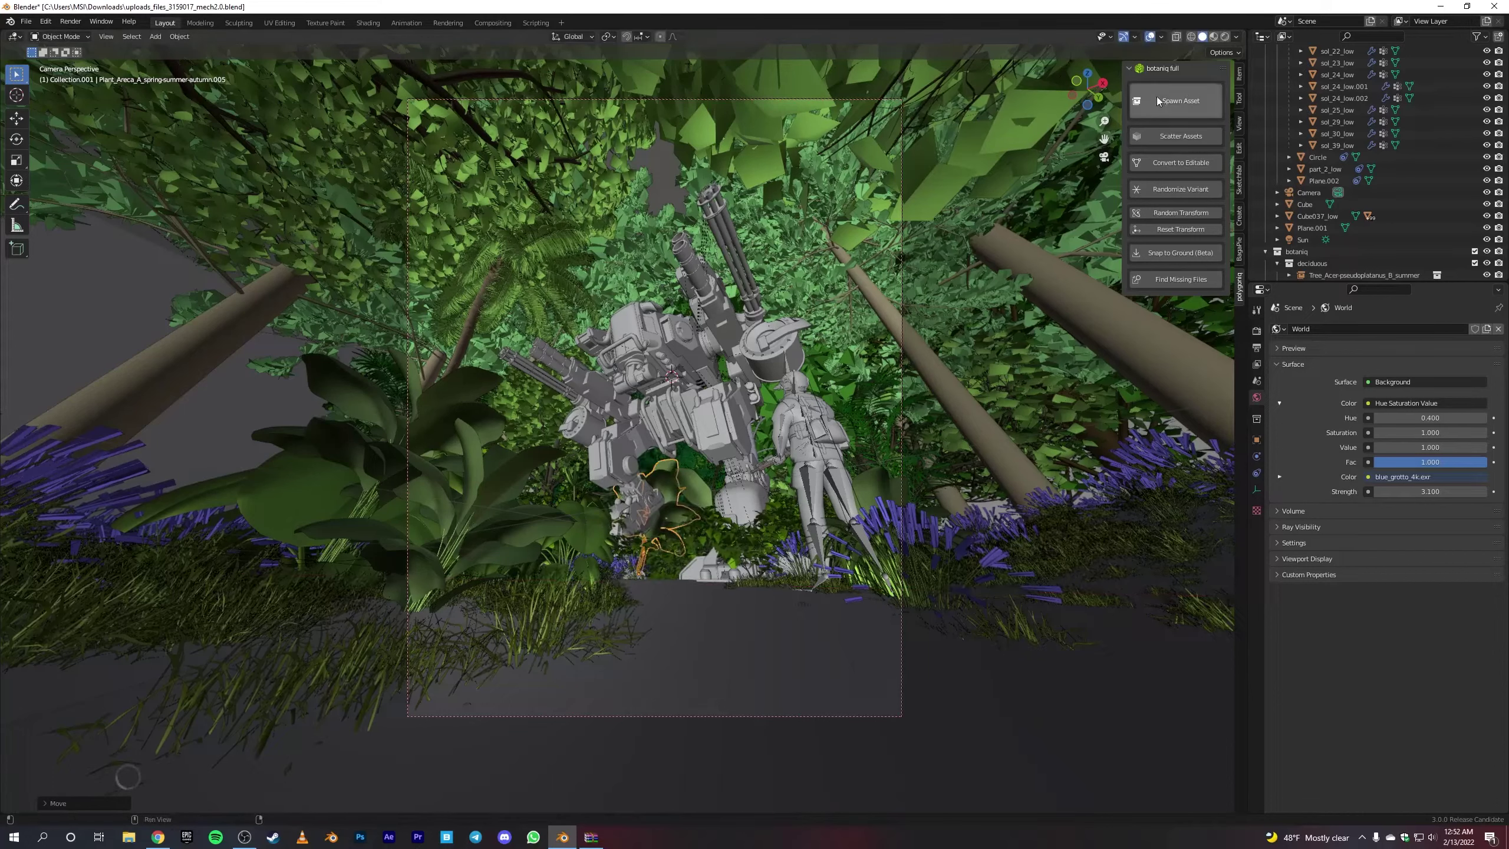
pyautogui.click(1225, 37)
pyautogui.hotkey('ctrl', 's')
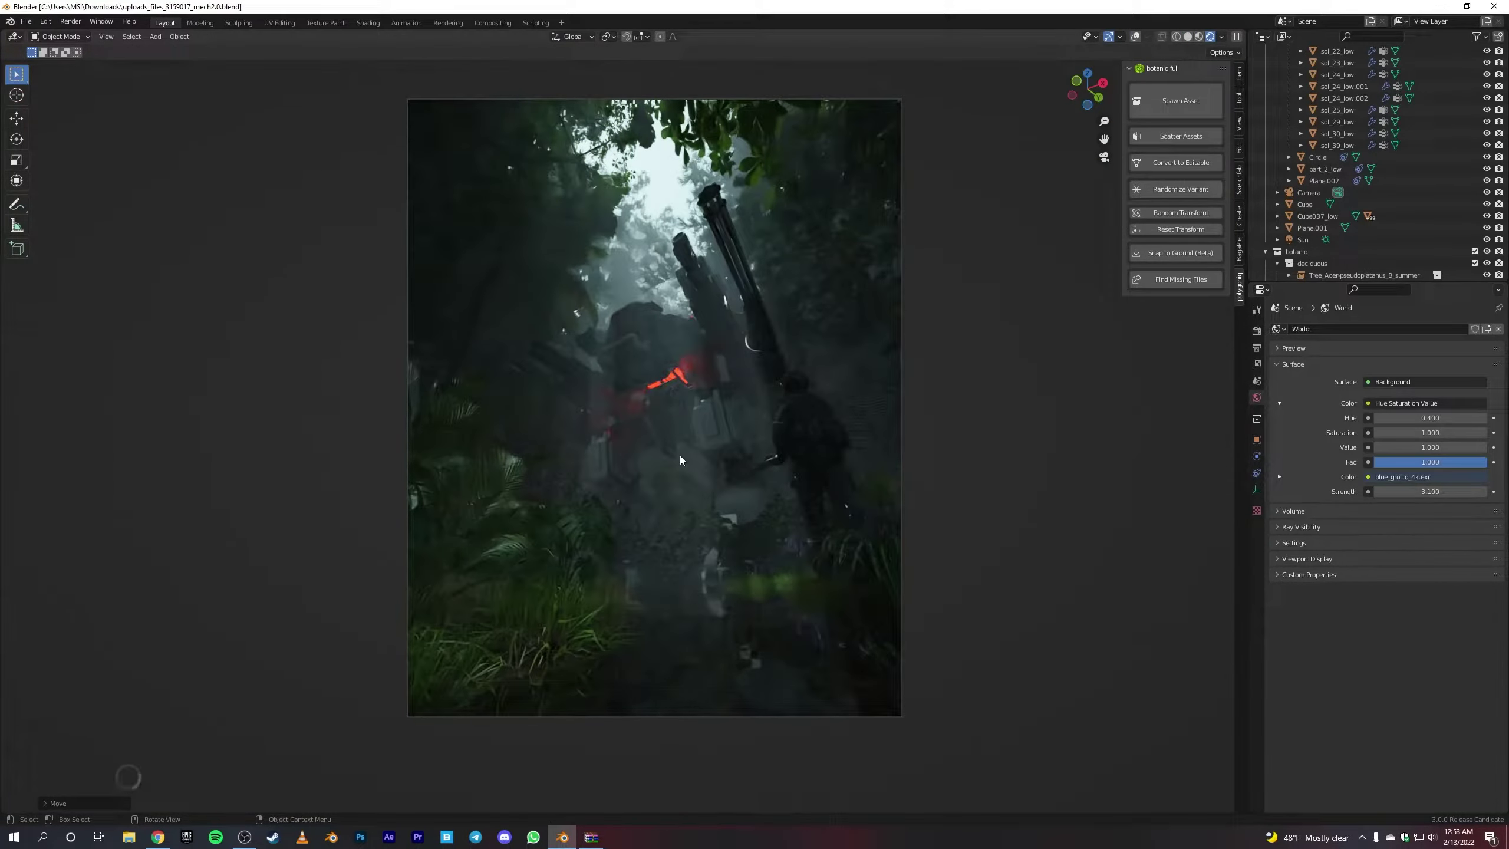
pyautogui.hotkey('shift', 'alt', 'z')
pyautogui.click(665, 372)
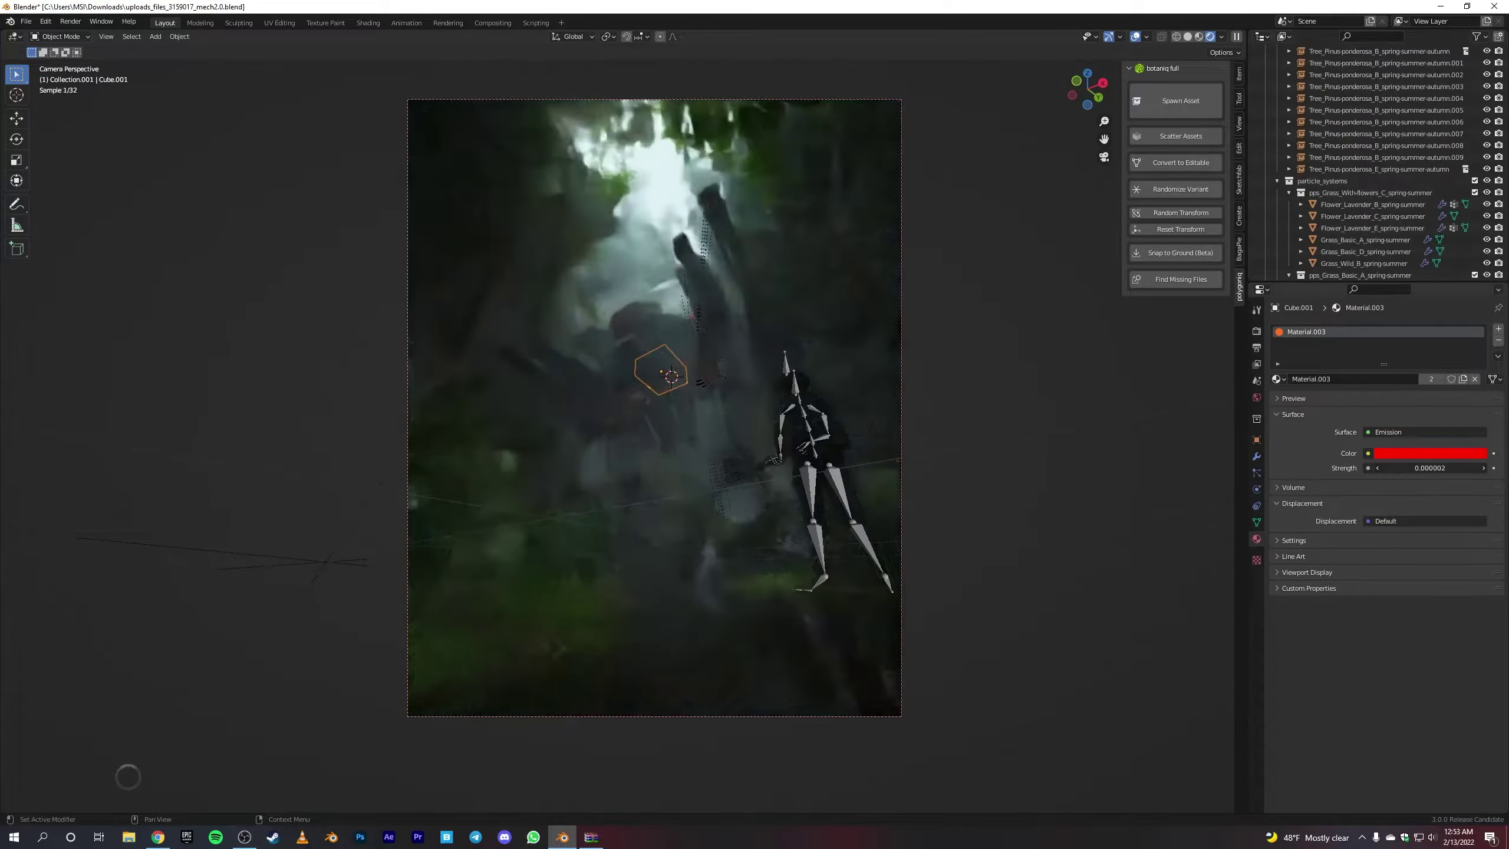
# Step: Set the mech's emission strength to 20 and keep its glow colour red
pyautogui.hotkey('shift', 'alt', 'z')
pyautogui.doubleClick(1430, 468)
pyautogui.write('20')
pyautogui.press('Return')
pyautogui.click(1430, 453)
pyautogui.moveTo(1426, 327)
pyautogui.mouseDown()
pyautogui.moveTo(1383, 338)
pyautogui.moveTo(1424, 371)
pyautogui.mouseUp()
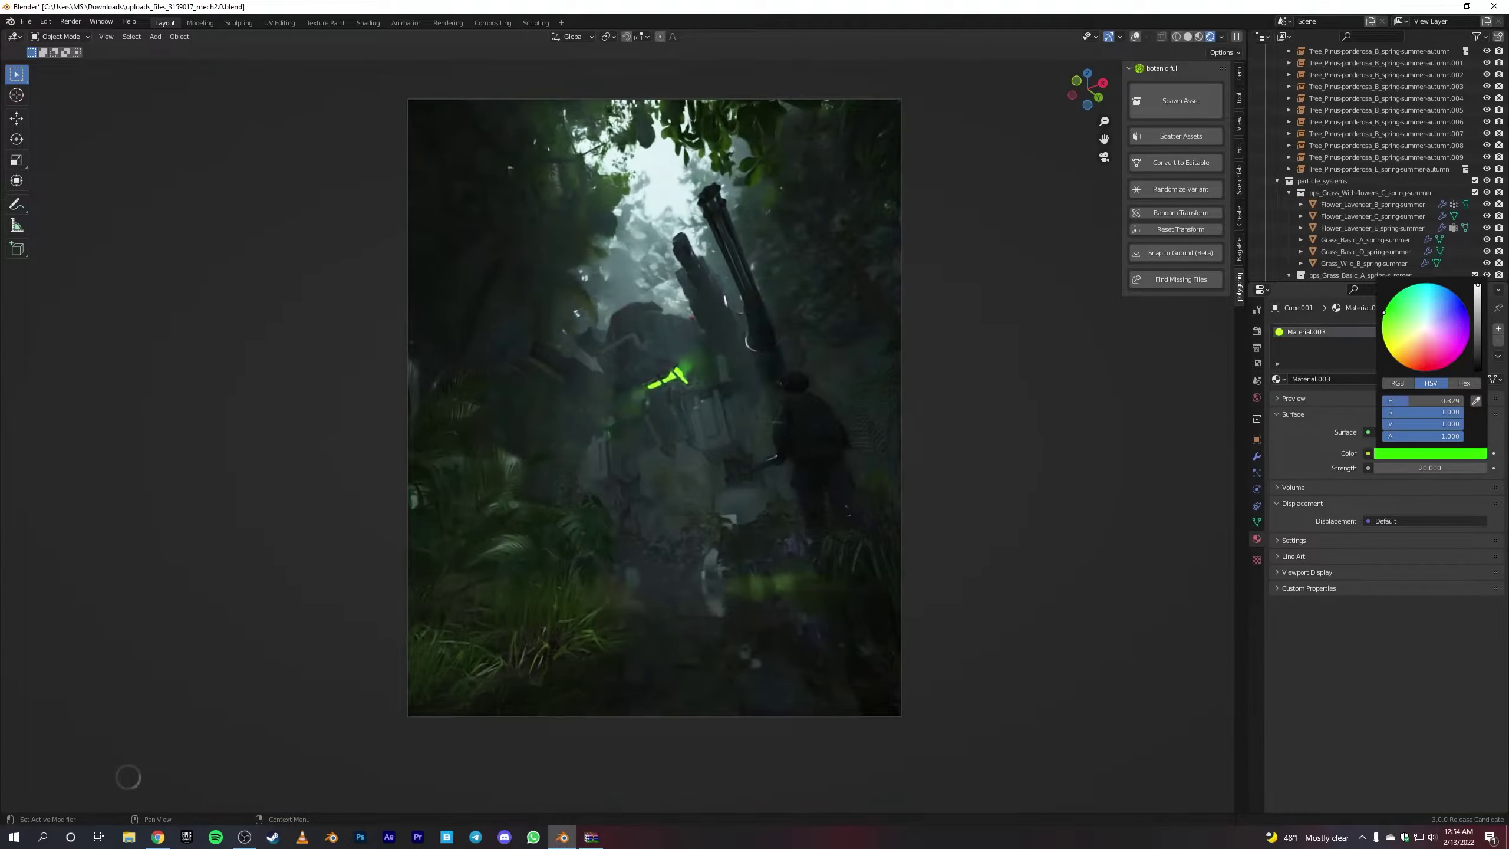
pyautogui.moveTo(1384, 312); pyautogui.dragTo(1431, 368)
pyautogui.hotkey('ctrl', 's')
# Step: Try repositioning a background shrub, then undo the change
pyautogui.press('z')
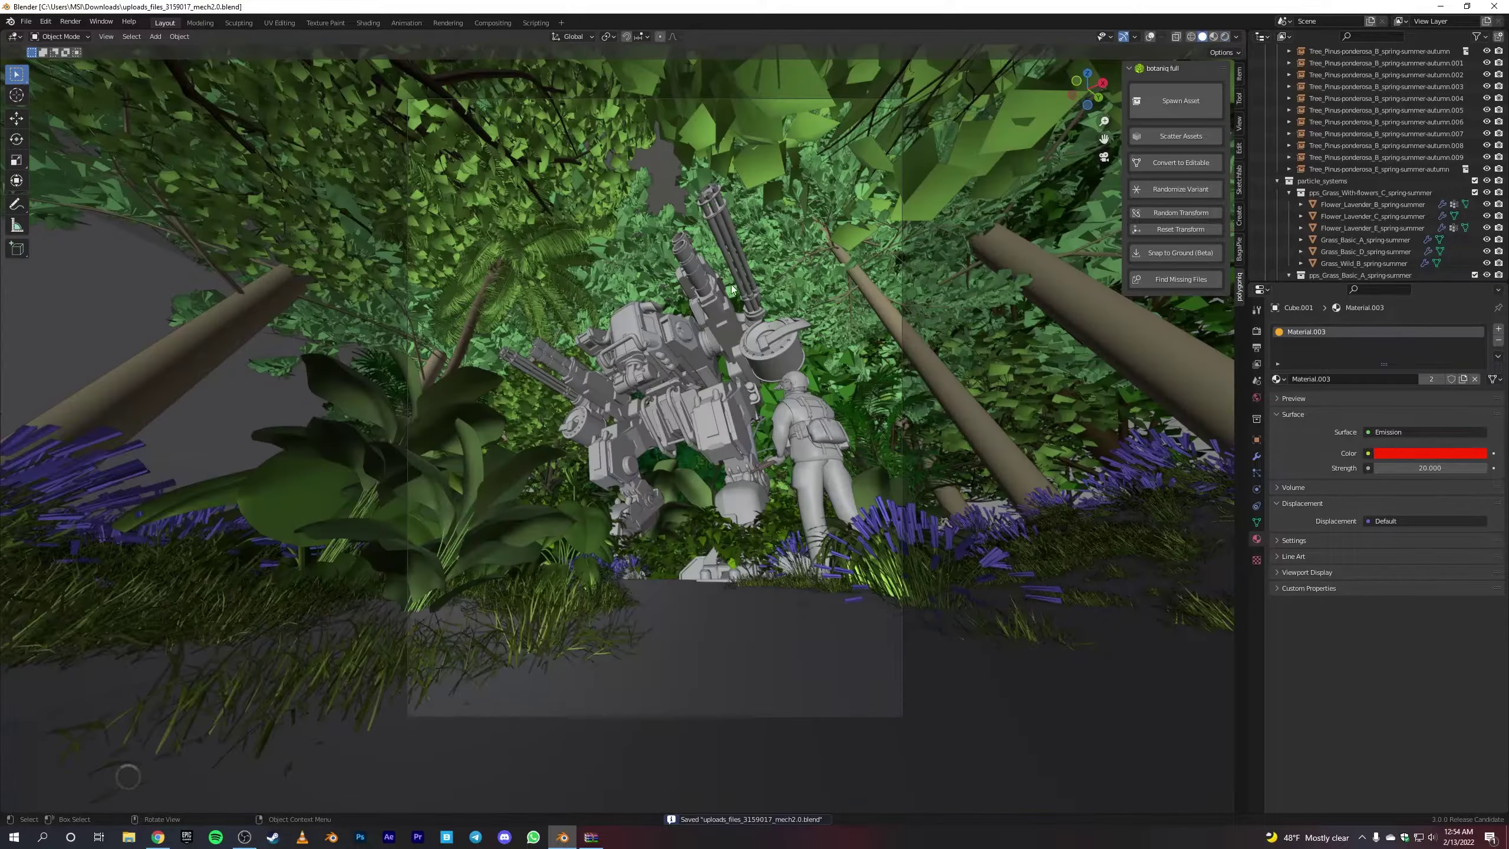
pyautogui.moveTo(726, 546); pyautogui.dragTo(653, 148)
pyautogui.click(1224, 37)
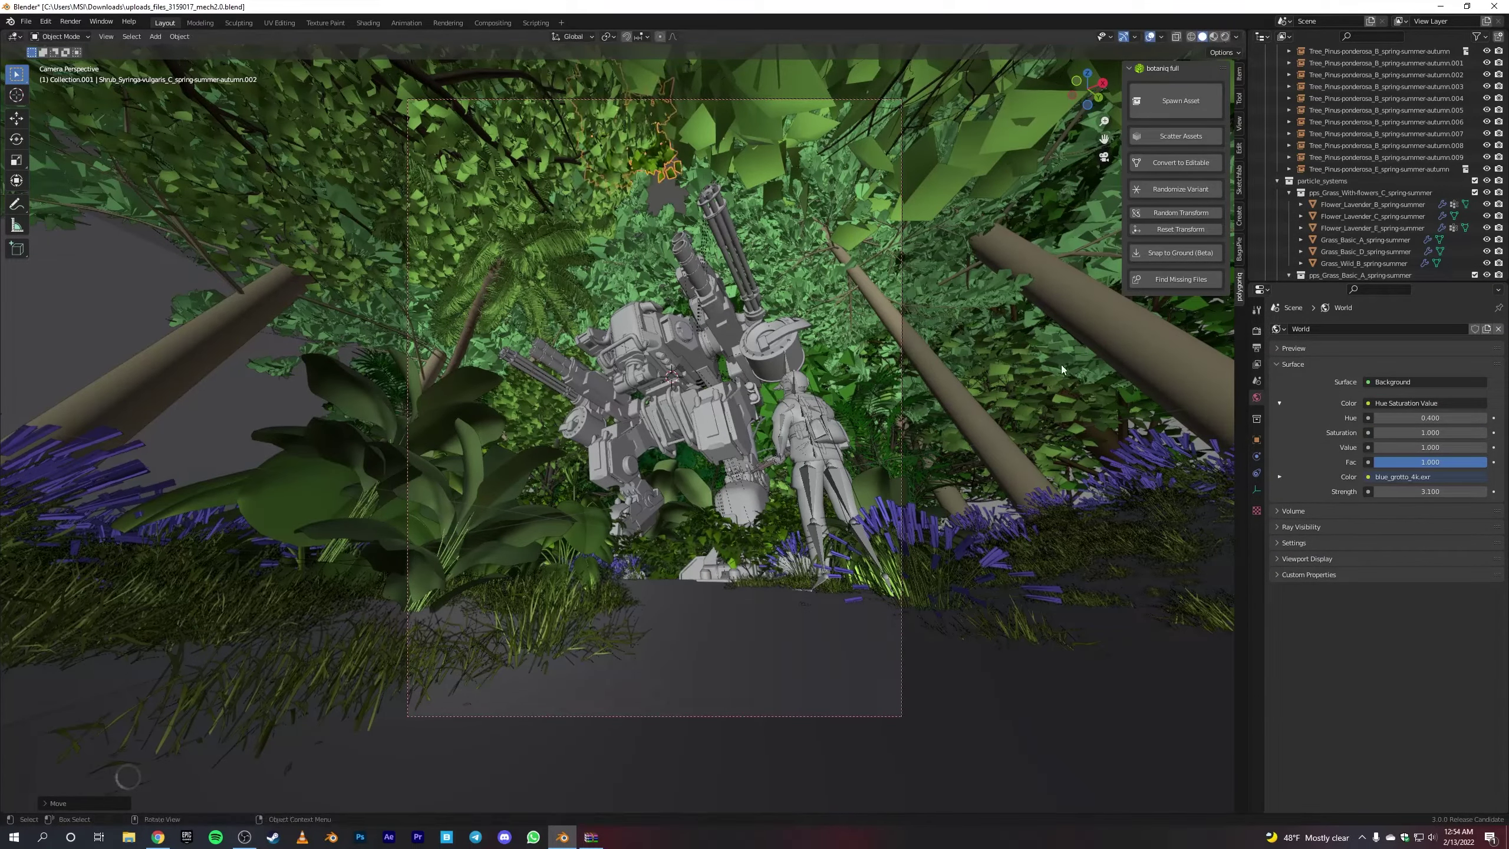
pyautogui.hotkey('ctrl', 's')
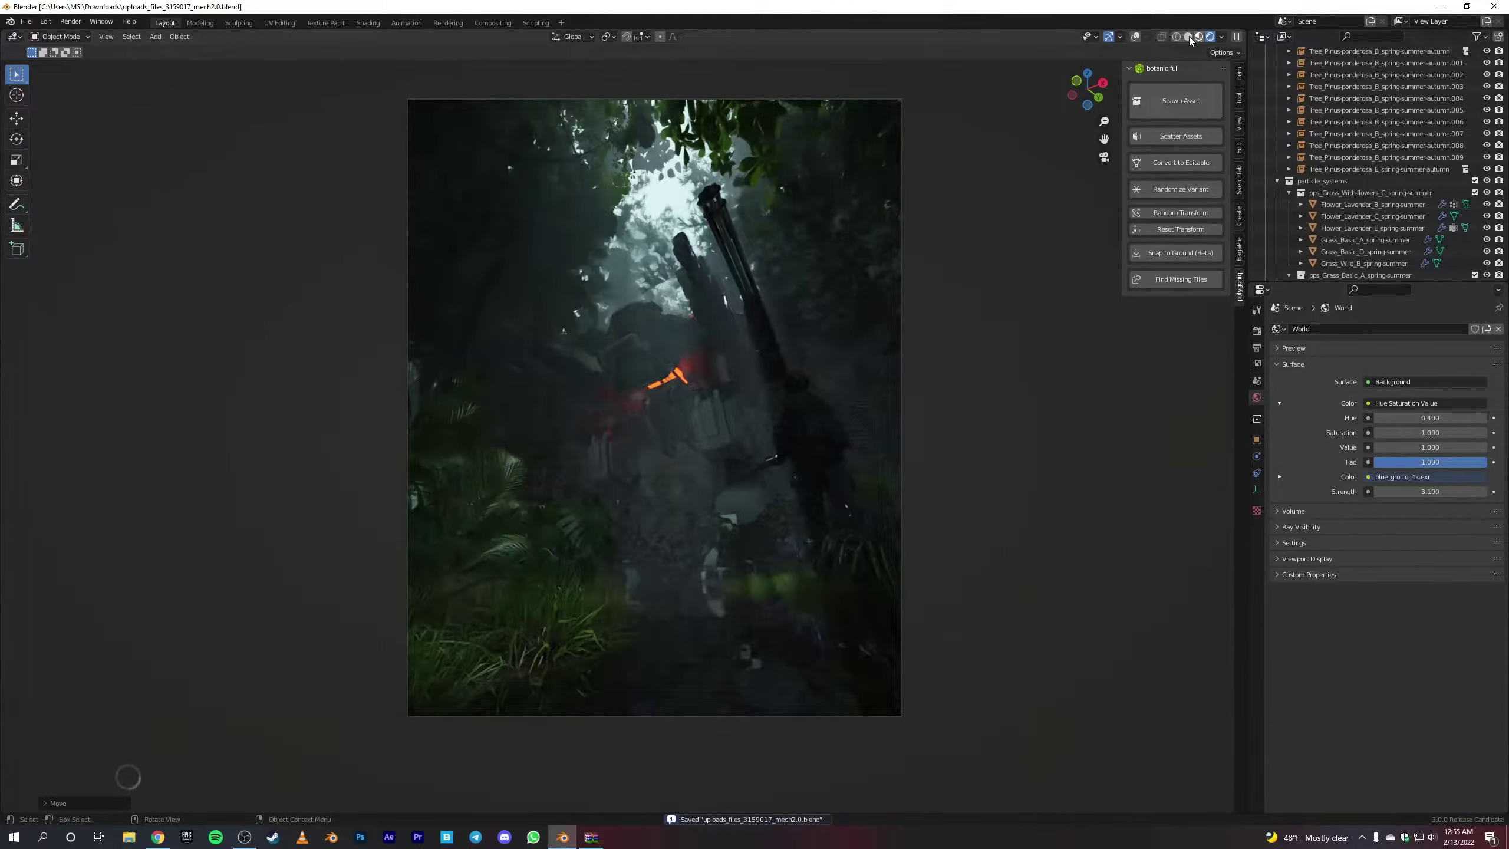
pyautogui.click(1188, 37)
pyautogui.hotkey('ctrl', 'z')
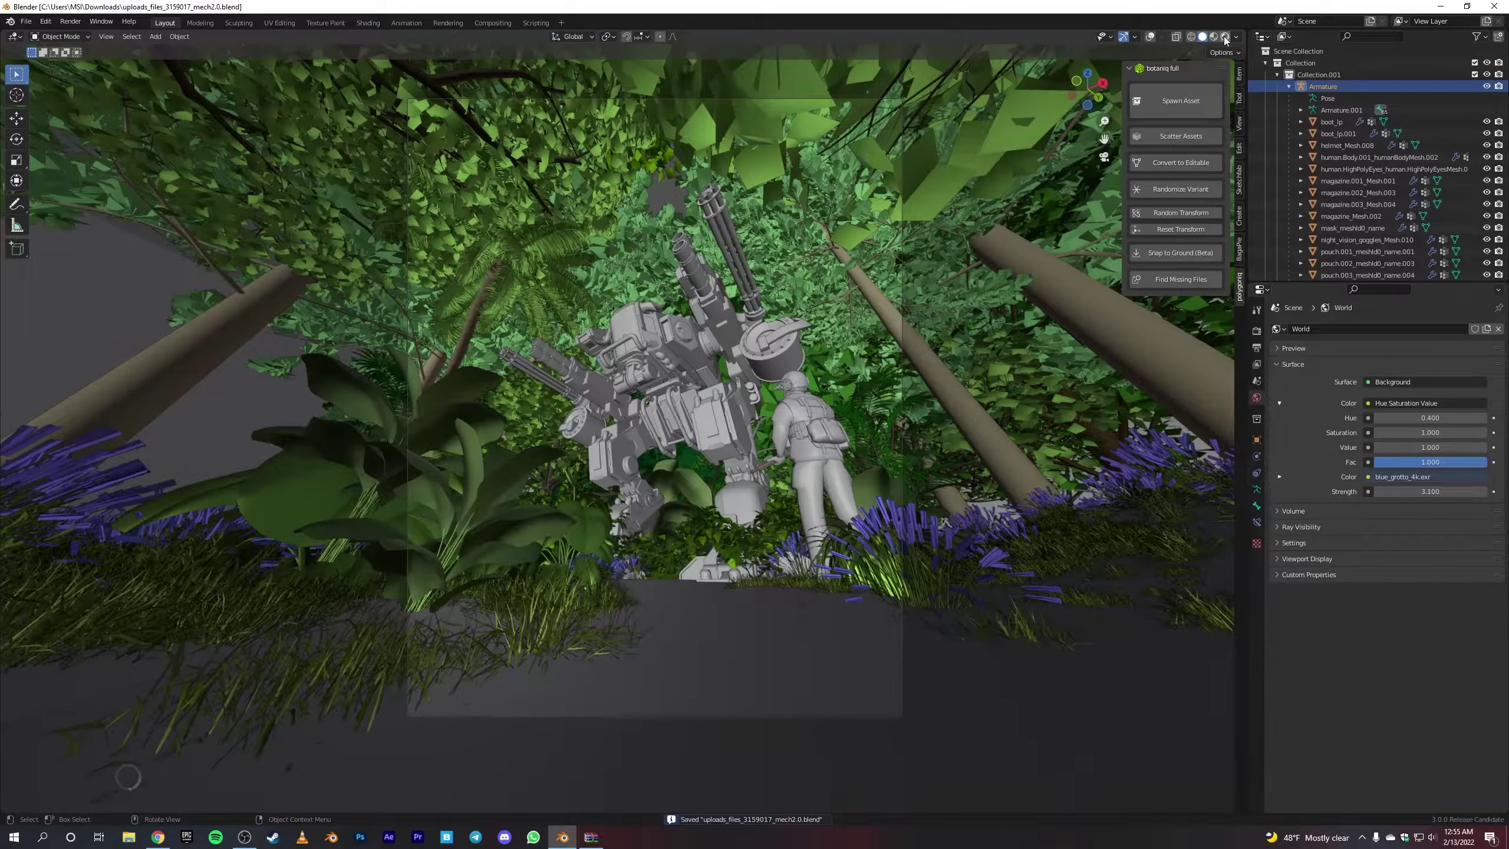
# Step: Review the scene in rendered shading with overlays hidden, and save the file
pyautogui.click(1225, 38)
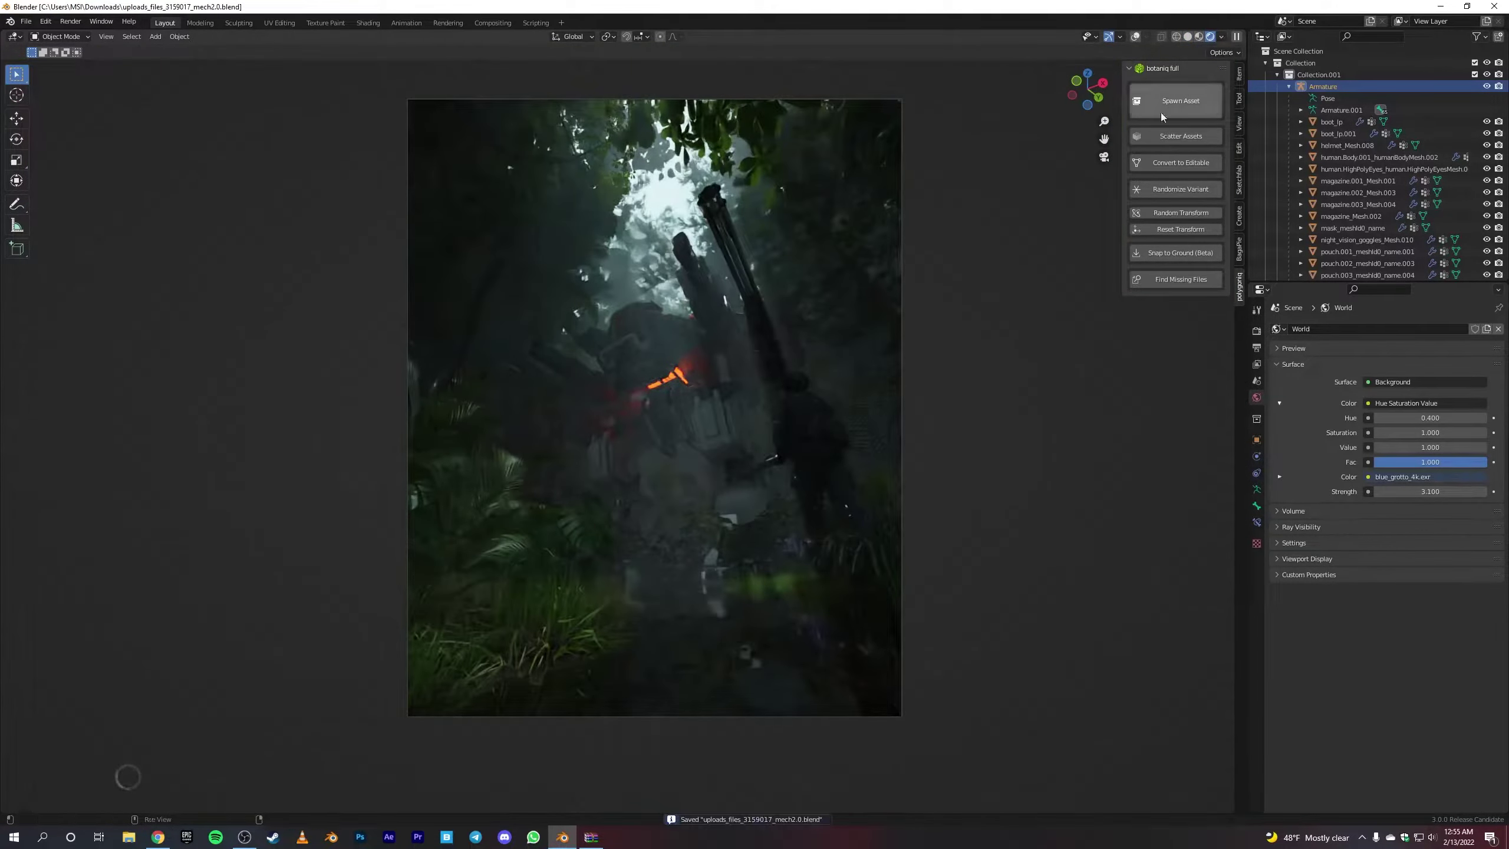
pyautogui.click(1188, 36)
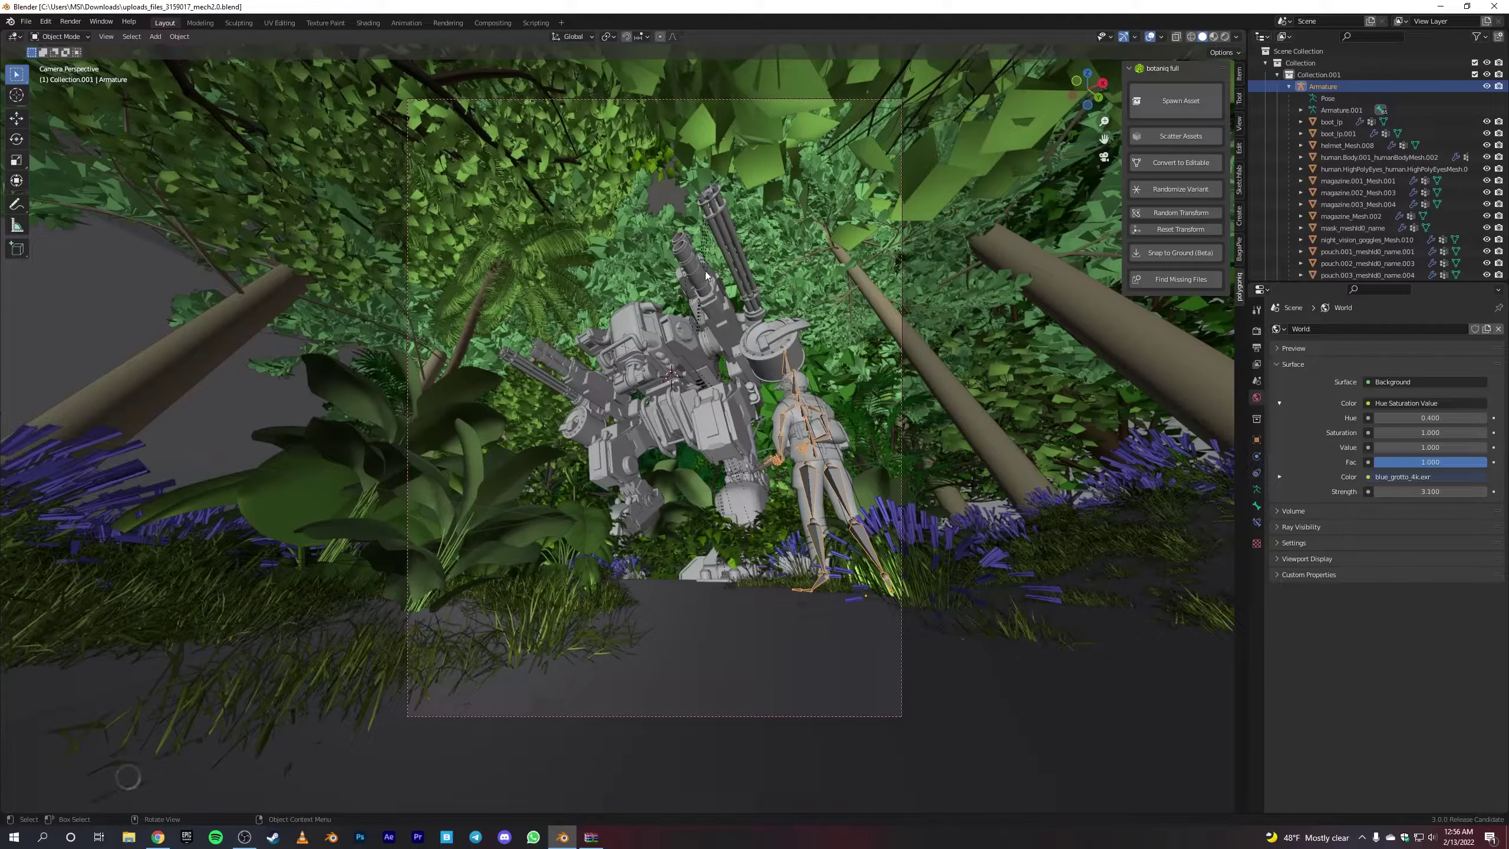
pyautogui.hotkey('ctrl', 's')
pyautogui.hotkey('shift', 'alt', 'z')
pyautogui.click(1225, 38)
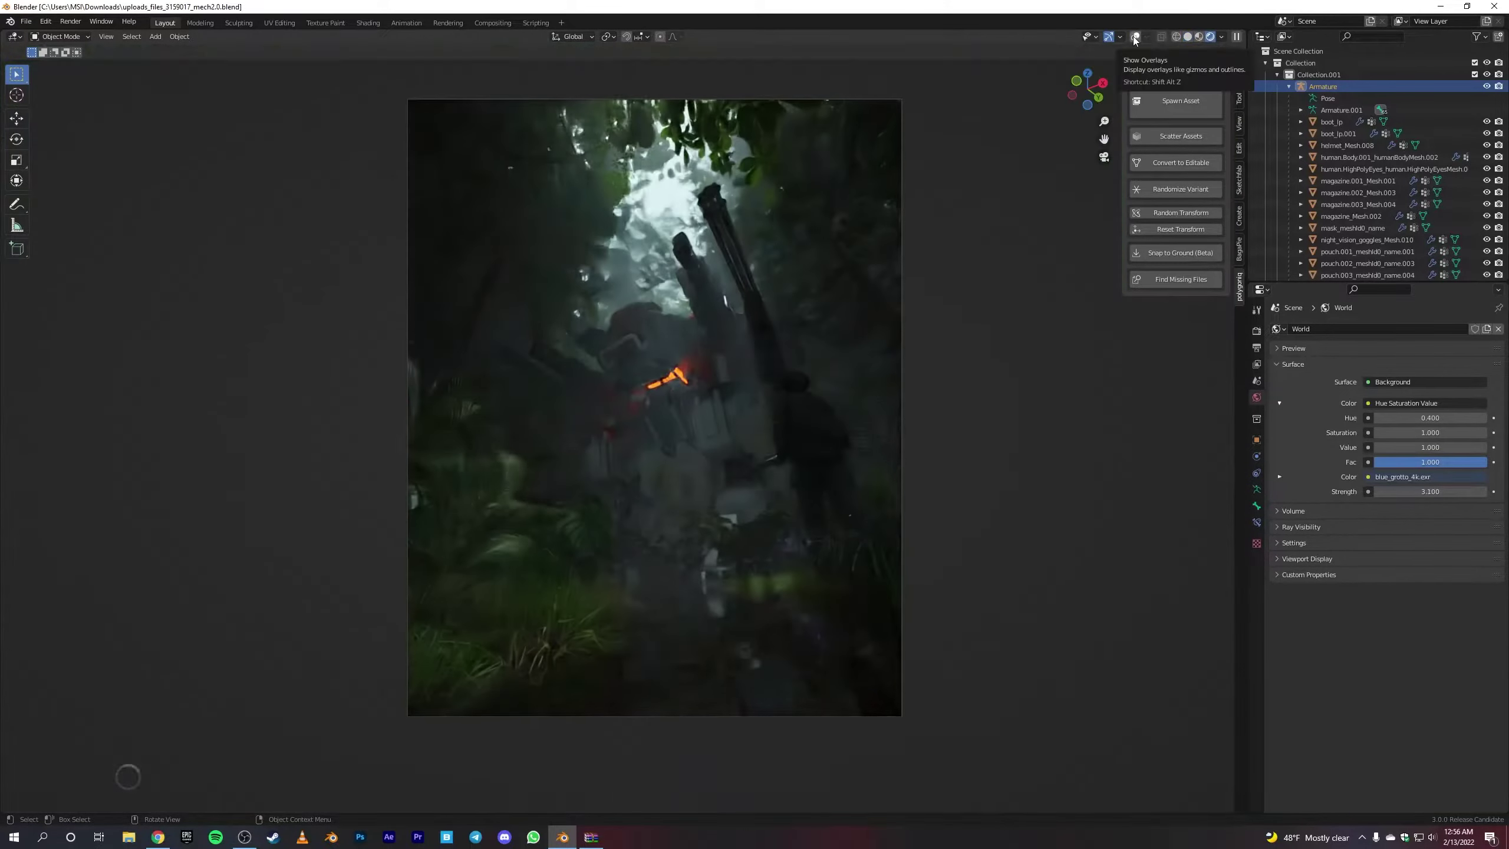
pyautogui.click(1188, 36)
pyautogui.click(1257, 330)
# Step: Select the Camera and push the mist depth to about 178 m using the Mist pass
pyautogui.write('came')
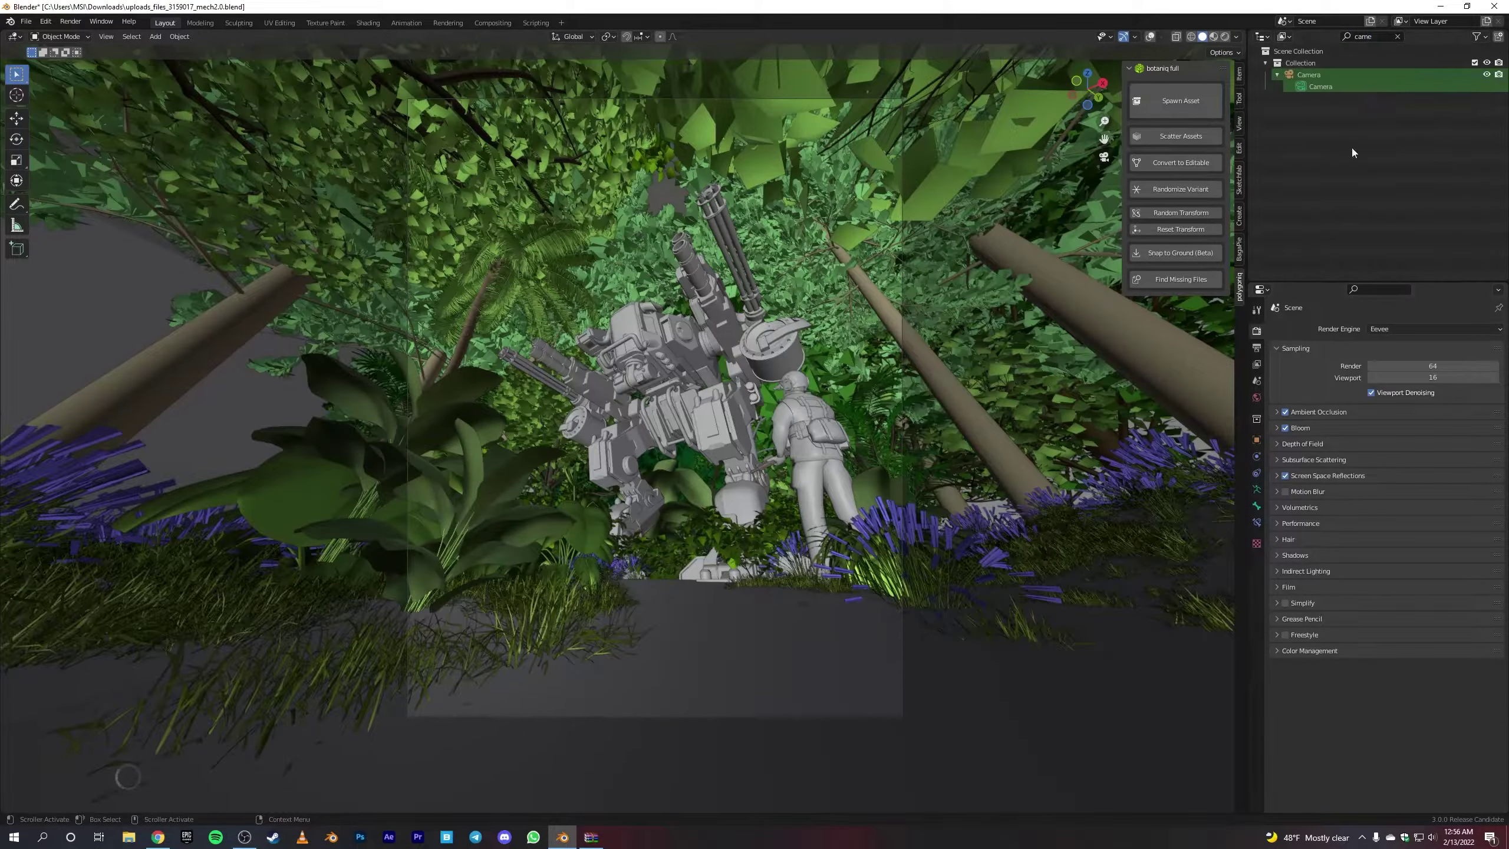
pyautogui.click(1309, 74)
pyautogui.click(1257, 398)
pyautogui.click(1225, 37)
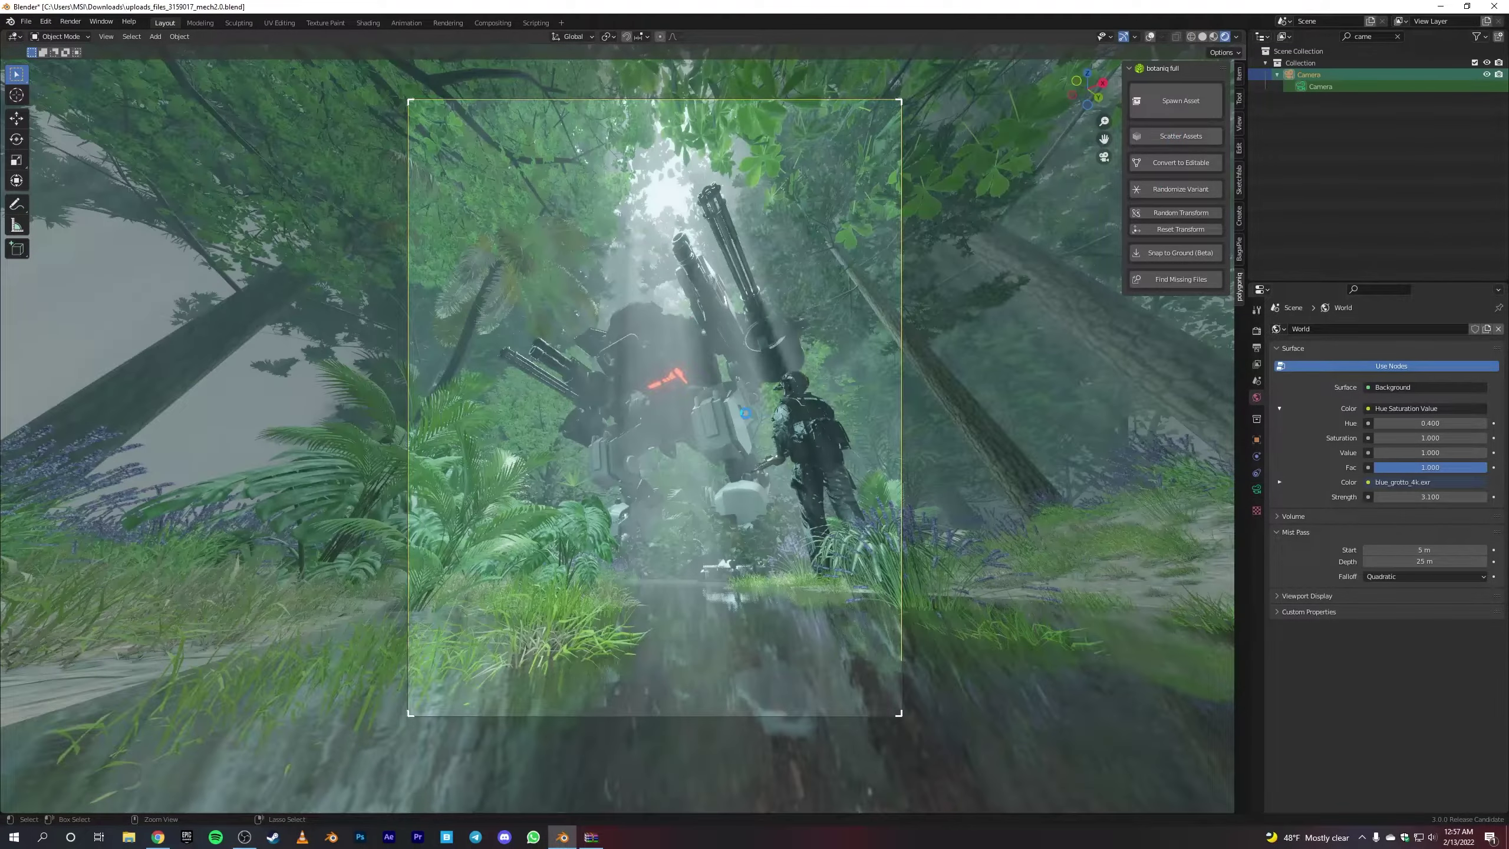
pyautogui.click(1237, 37)
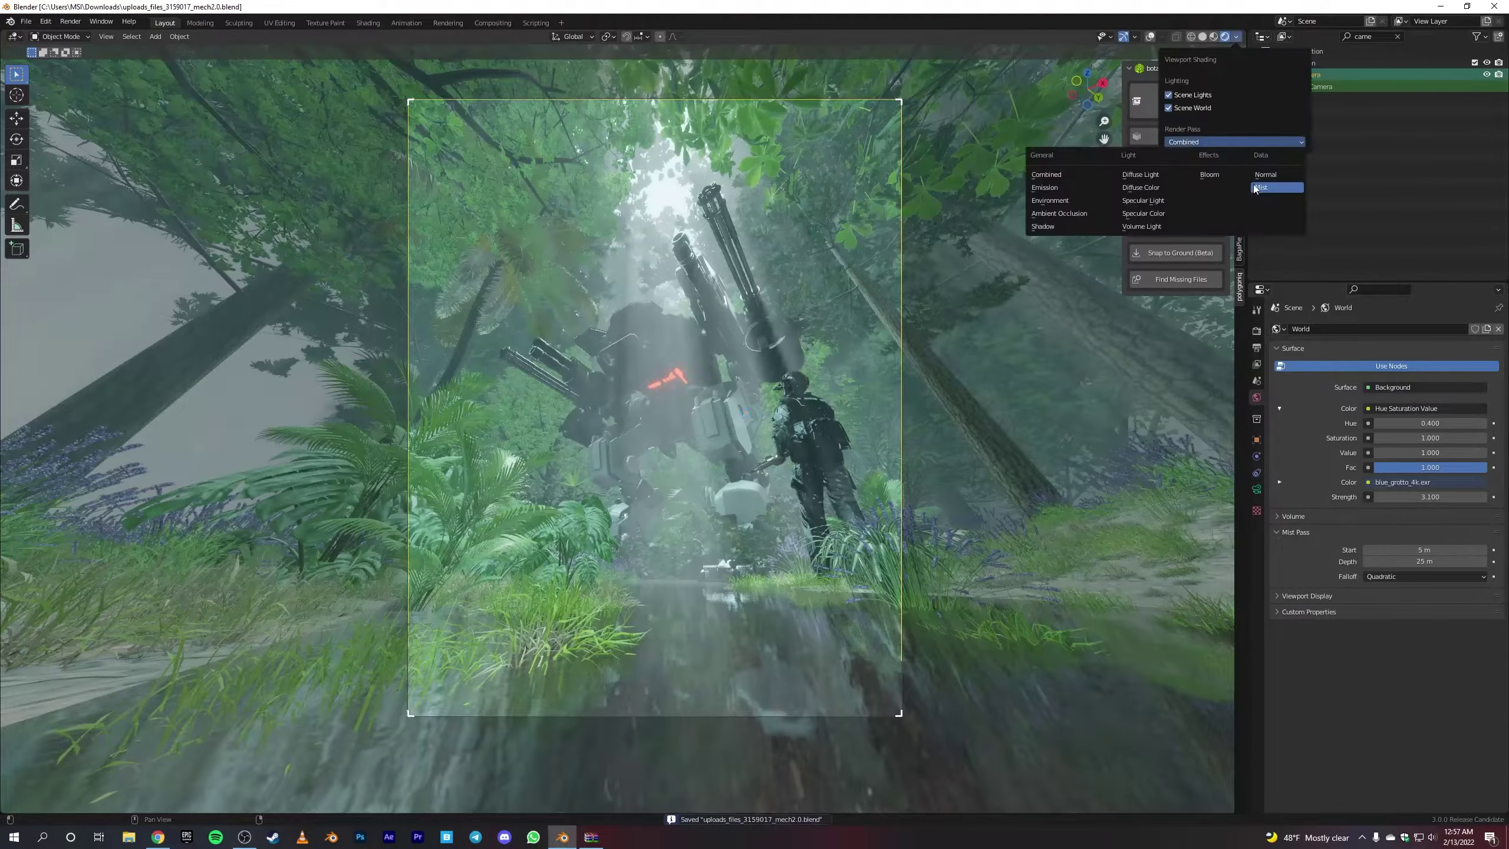
pyautogui.click(1274, 186)
pyautogui.moveTo(1424, 561)
pyautogui.mouseDown()
pyautogui.moveTo(1485, 561)
pyautogui.moveTo(1408, 549)
pyautogui.moveTo(1444, 561)
pyautogui.mouseUp()
pyautogui.press('n')
pyautogui.hotkey('ctrl', 's')
pyautogui.click(1257, 331)
# Step: Render the final image in Cycles at 2000 samples with OpenImageDenoise denoising
pyautogui.click(1435, 329)
pyautogui.click(1426, 369)
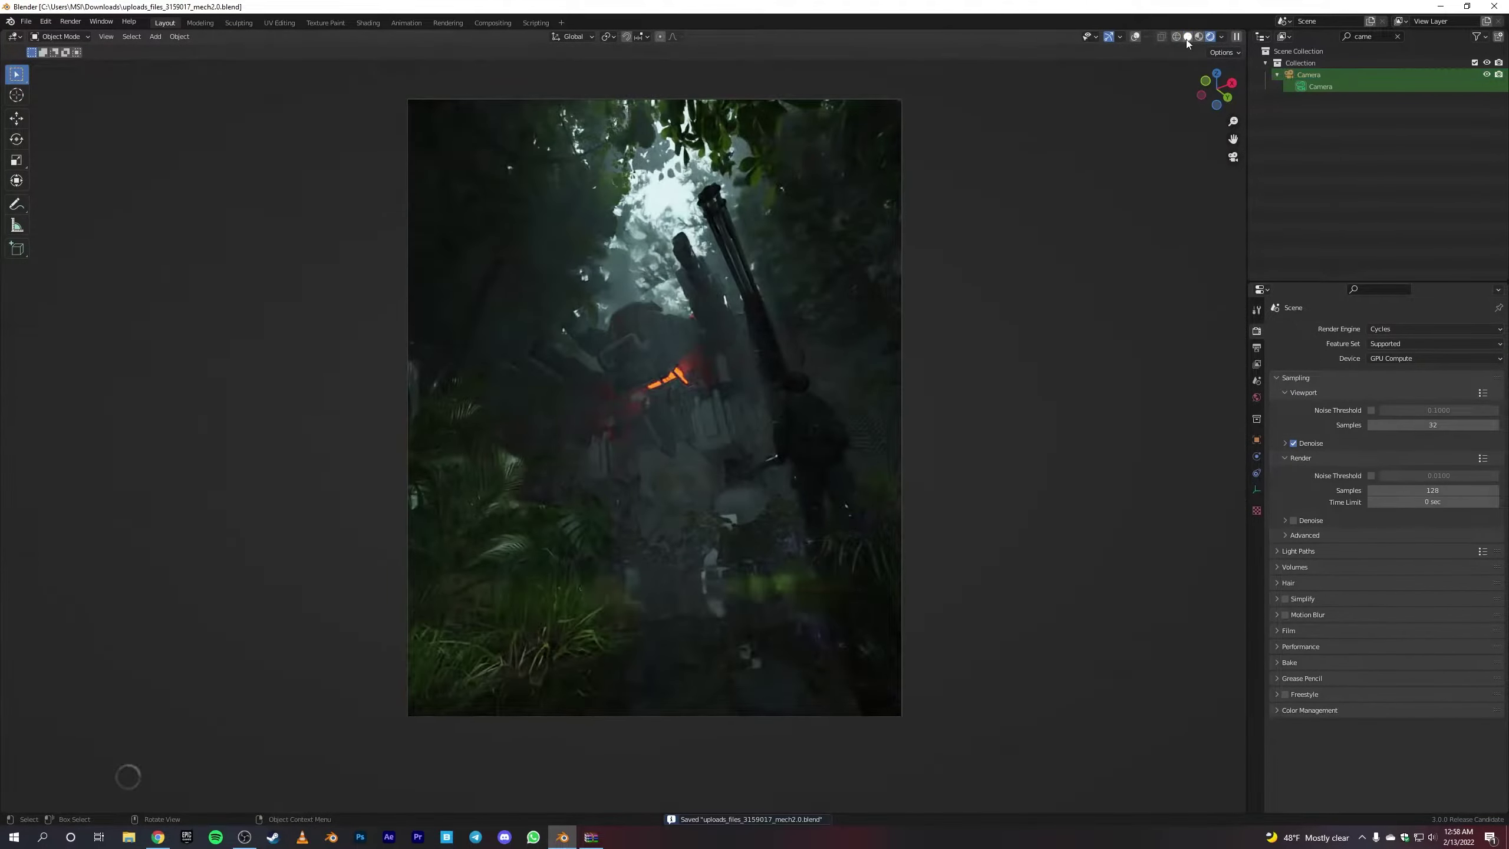
pyautogui.click(1203, 38)
pyautogui.click(1293, 520)
pyautogui.click(1284, 520)
pyautogui.write('100')
pyautogui.press('Return')
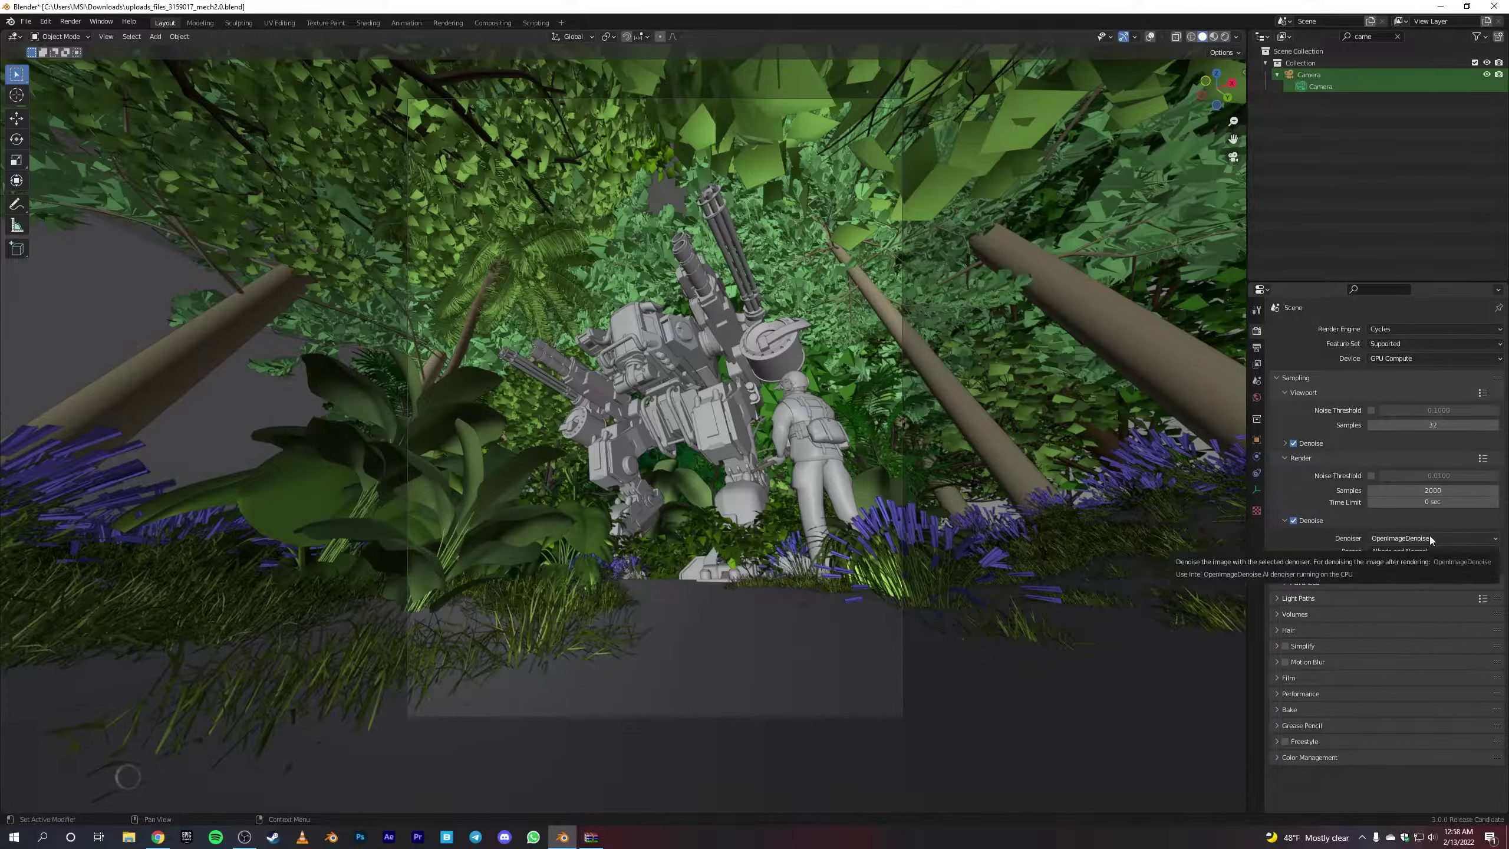
pyautogui.click(1429, 538)
pyautogui.click(1377, 550)
pyautogui.click(70, 21)
pyautogui.click(83, 36)
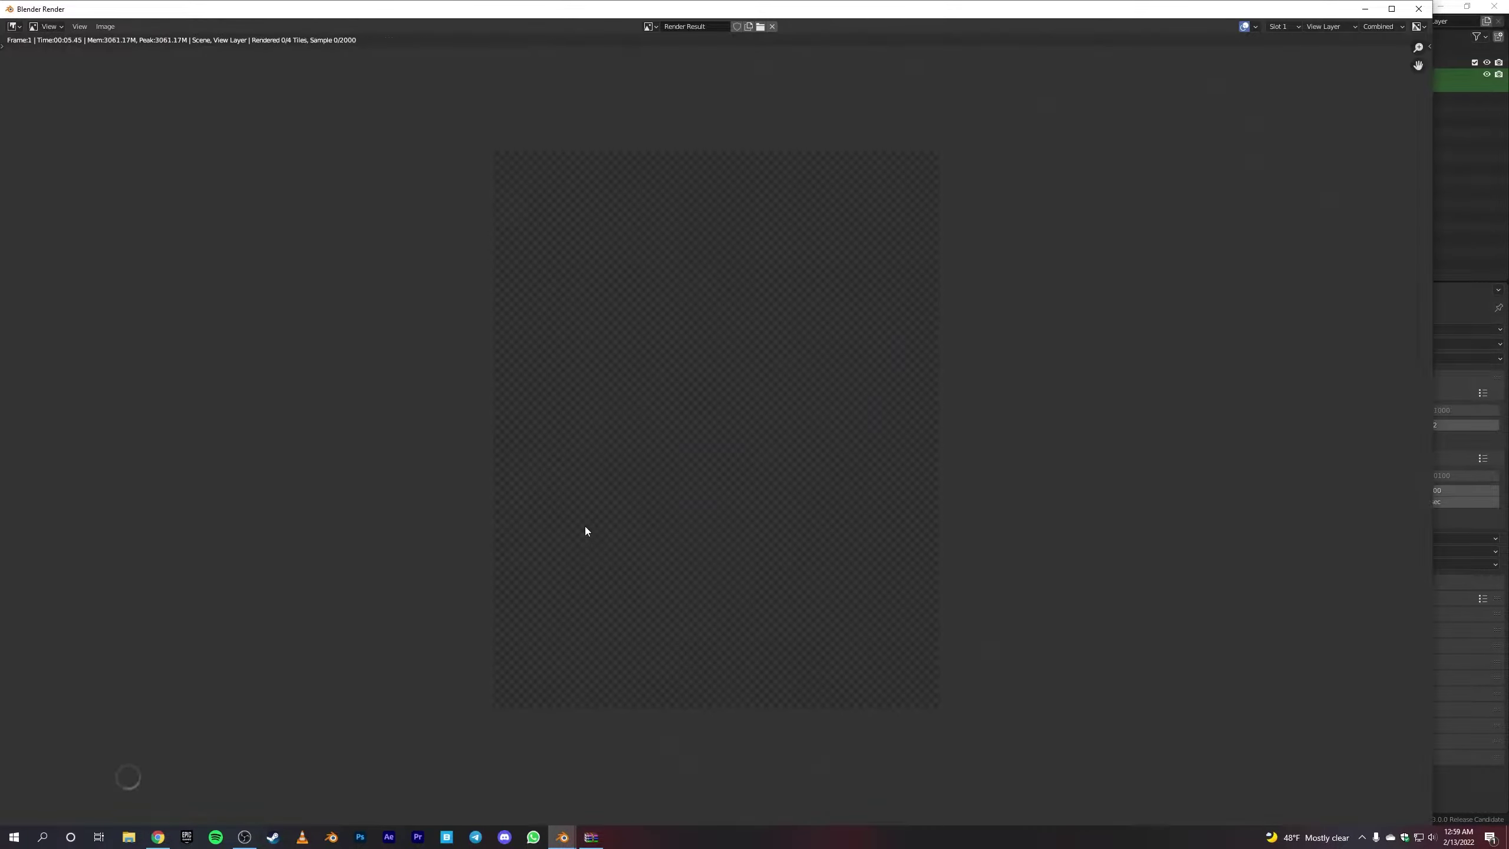
# Step: Bring the main Blender window forward during the render and show the World settings
pyautogui.click(1450, 126)
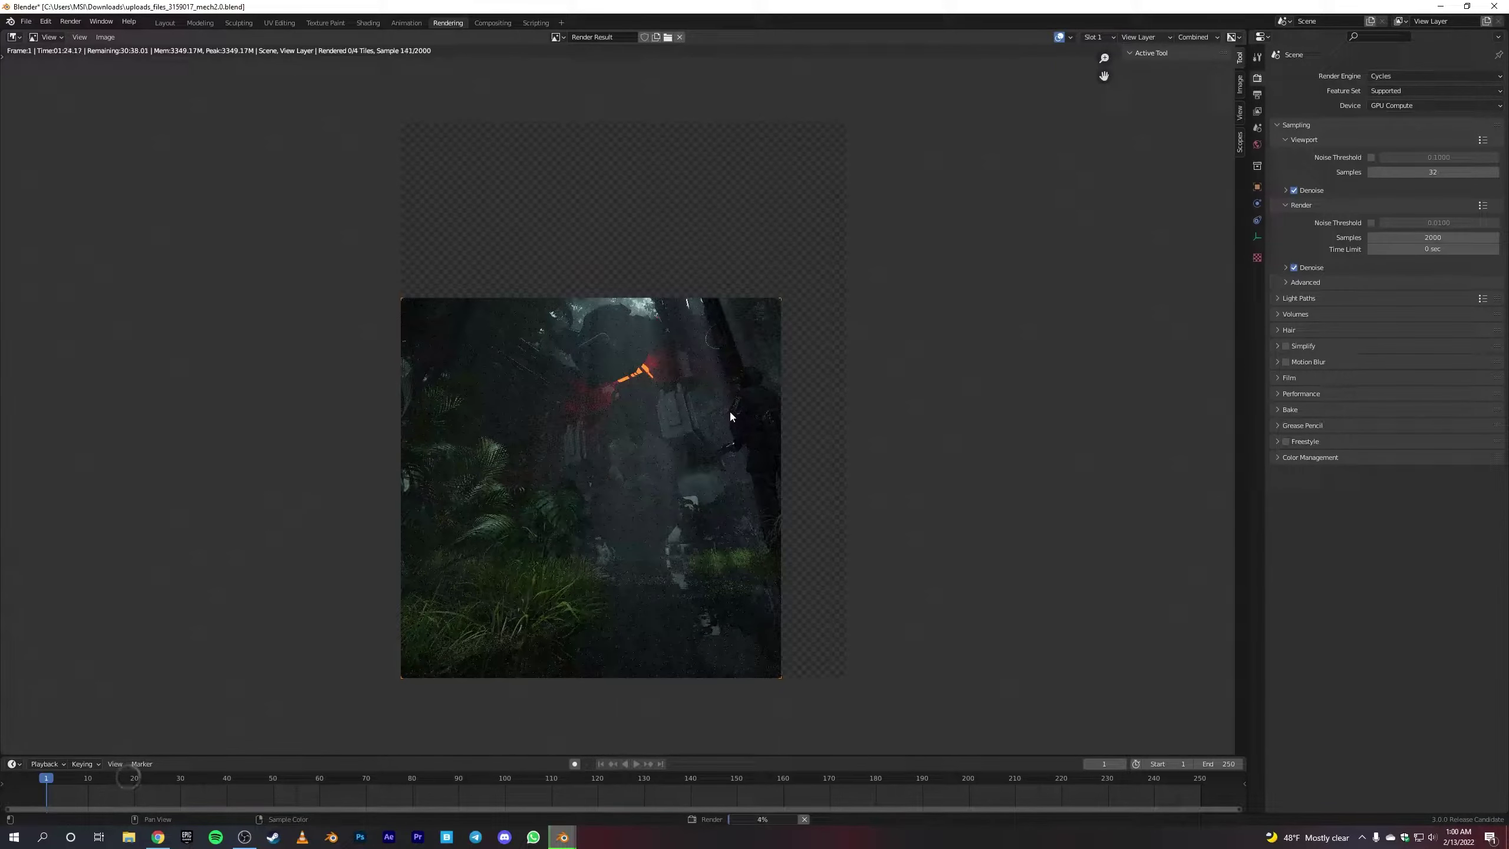
pyautogui.click(1257, 144)
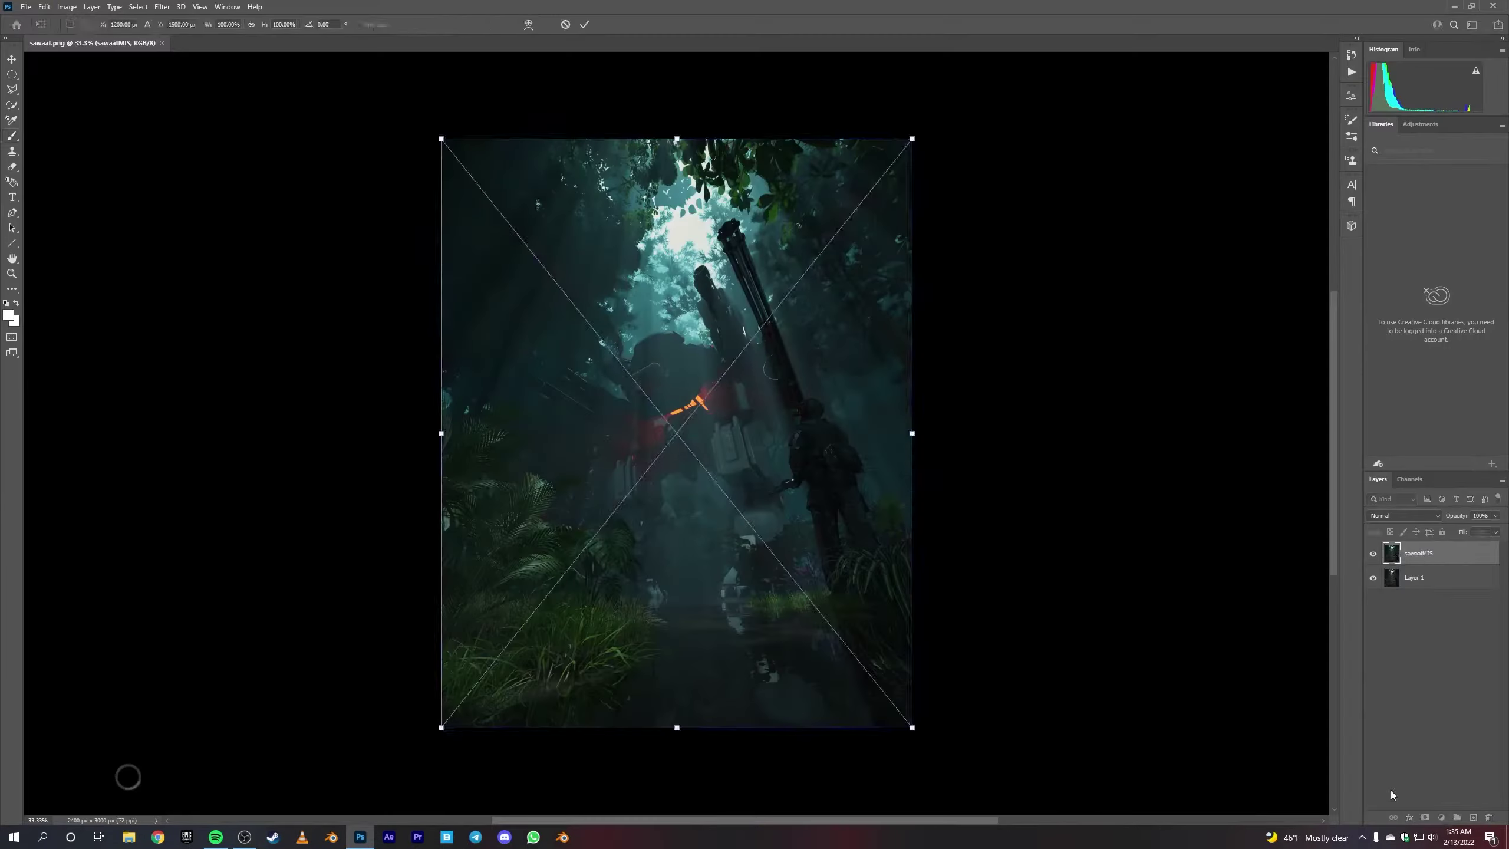
# Step: Set the overlay layer's blend mode to Overlay and select Layer 3 for grading
pyautogui.click(1403, 515)
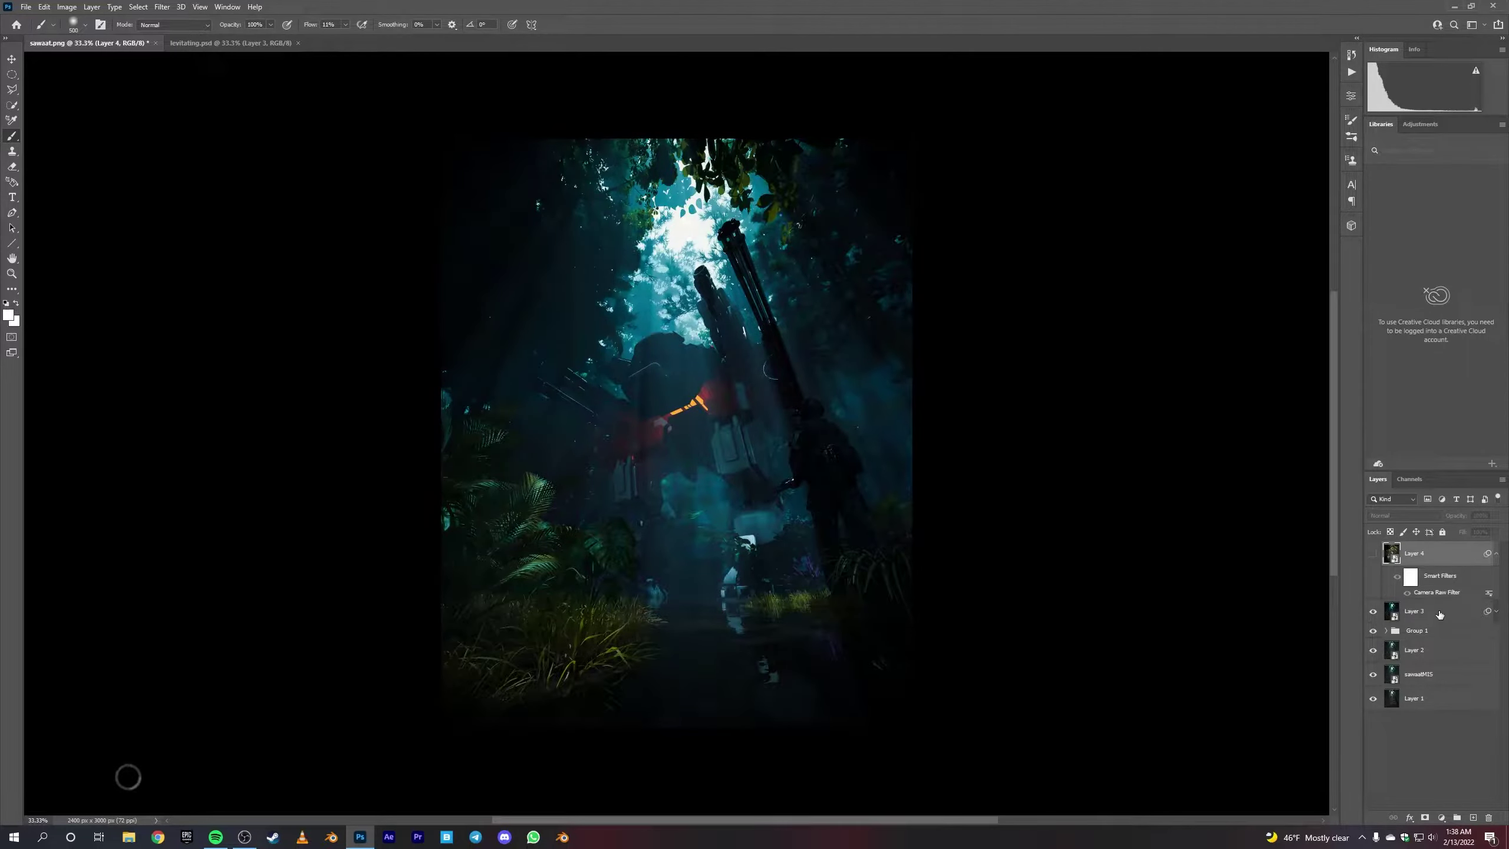
pyautogui.click(1440, 614)
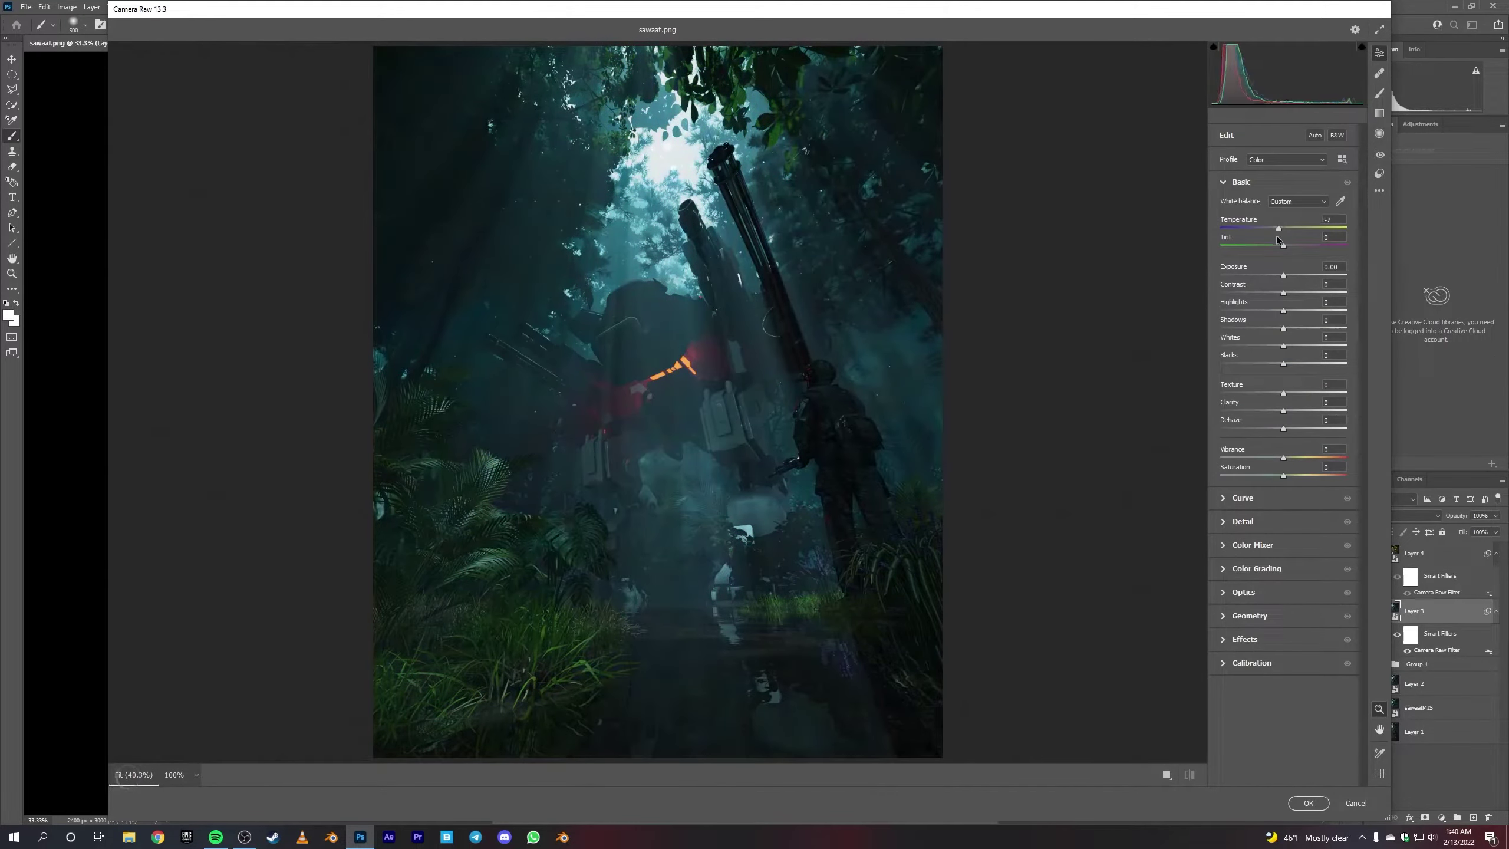
# Step: Raise contrast and highlights, reduce haze, and bend the red, green and blue curves
pyautogui.moveTo(1292, 246)
pyautogui.mouseDown()
pyautogui.moveTo(1278, 246)
pyautogui.moveTo(1296, 293)
pyautogui.moveTo(1278, 363)
pyautogui.moveTo(1303, 429)
pyautogui.moveTo(1285, 428)
pyautogui.mouseUp()
pyautogui.moveTo(1284, 458); pyautogui.dragTo(1287, 459)
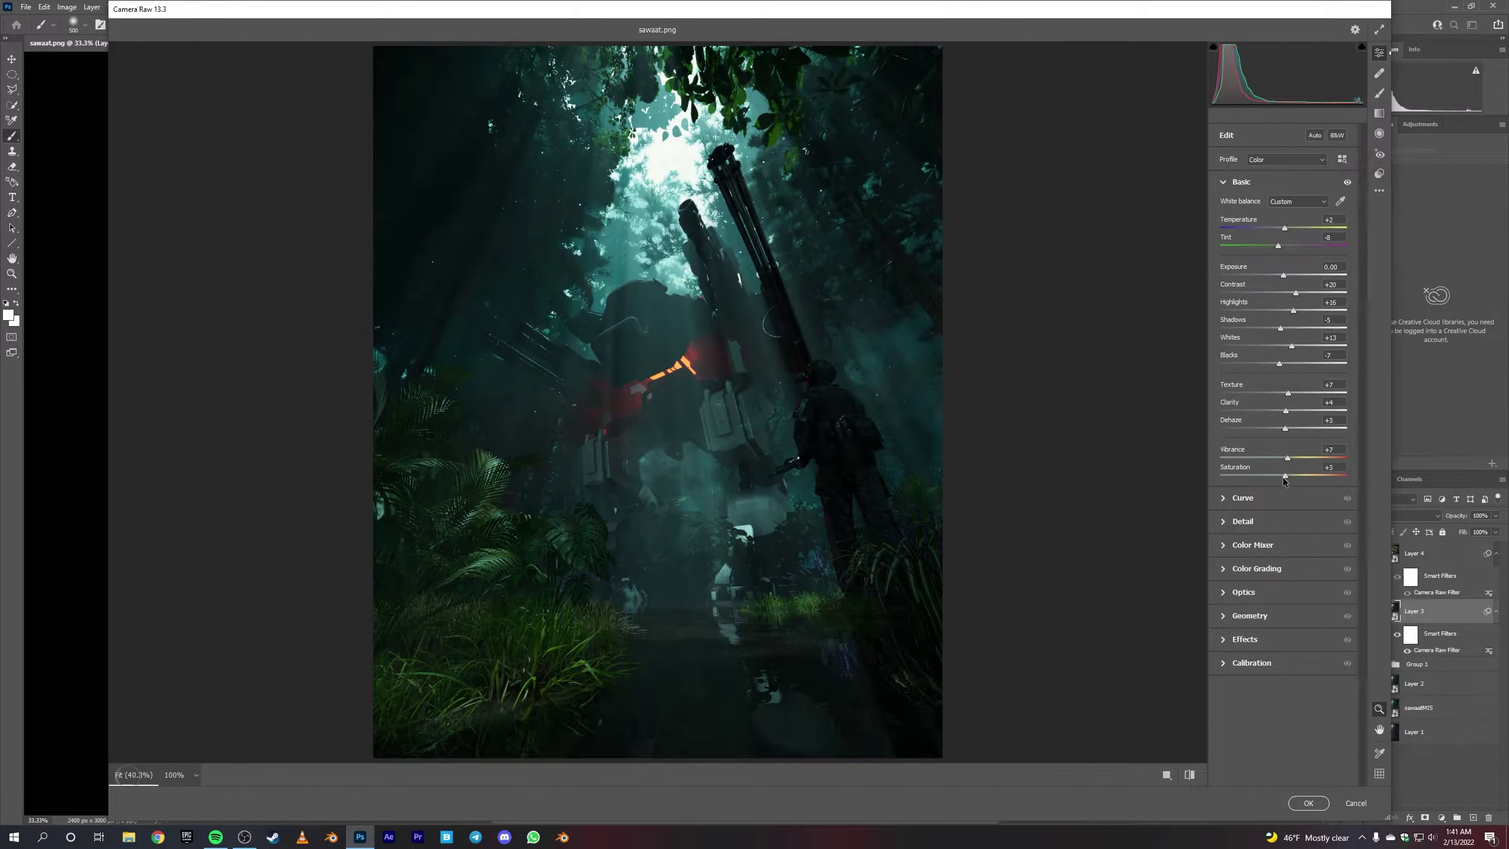
pyautogui.click(1242, 498)
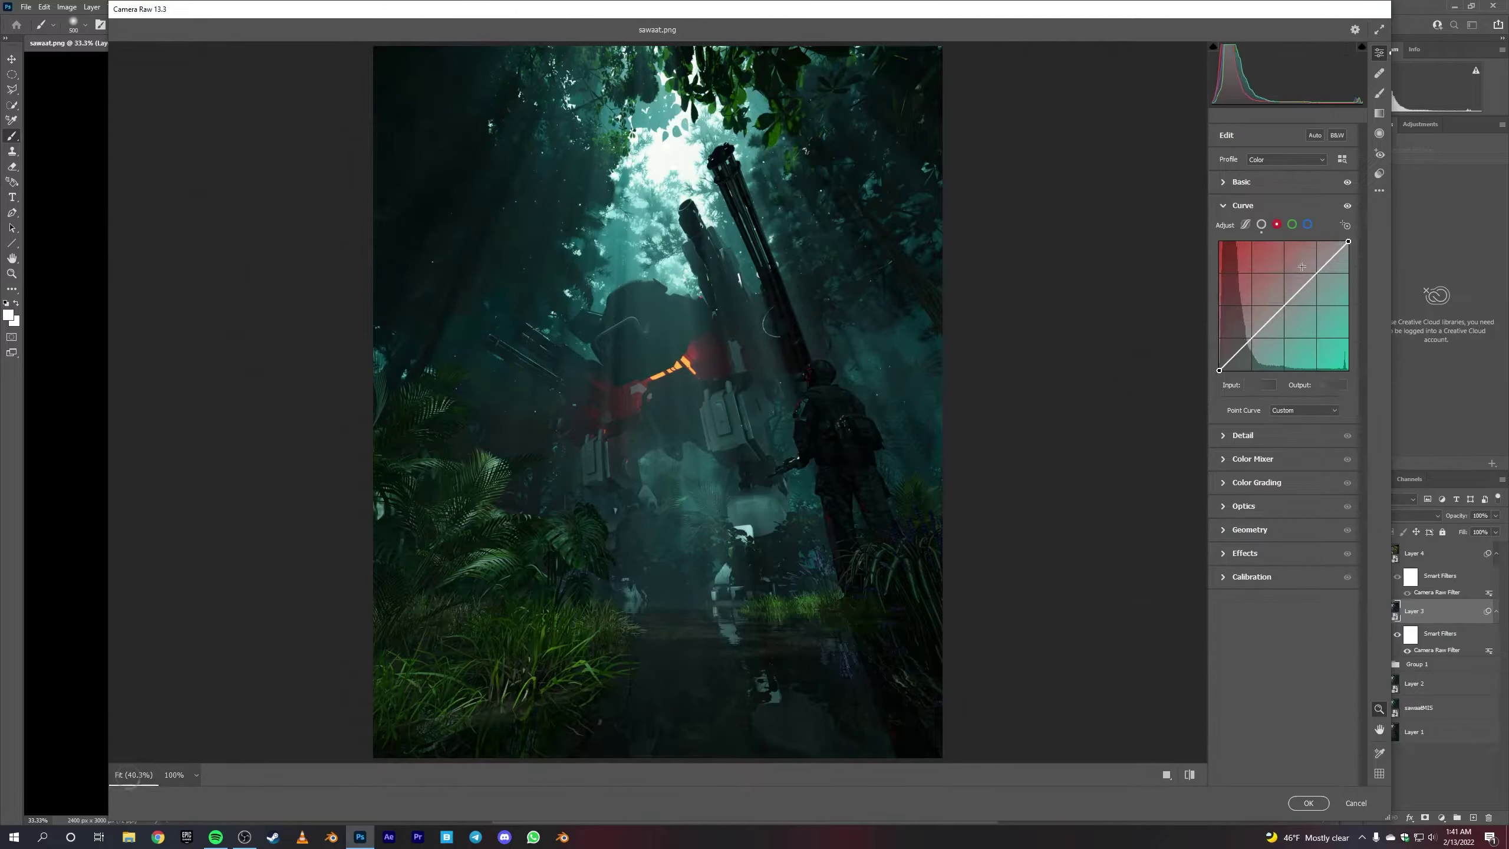
pyautogui.moveTo(1301, 267); pyautogui.dragTo(1307, 273)
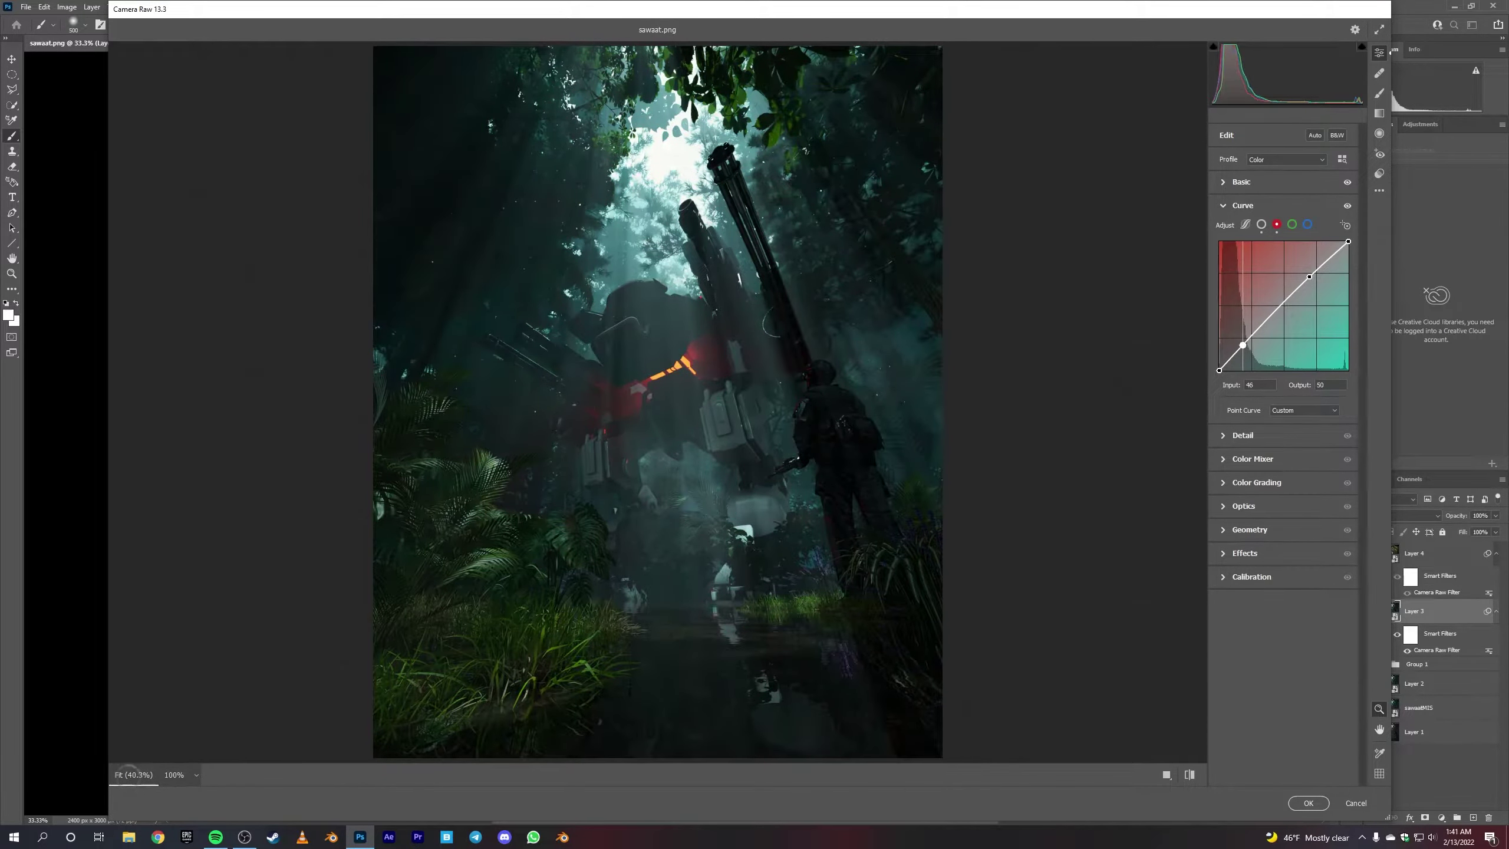
pyautogui.click(1292, 224)
pyautogui.click(1311, 280)
pyautogui.click(1307, 224)
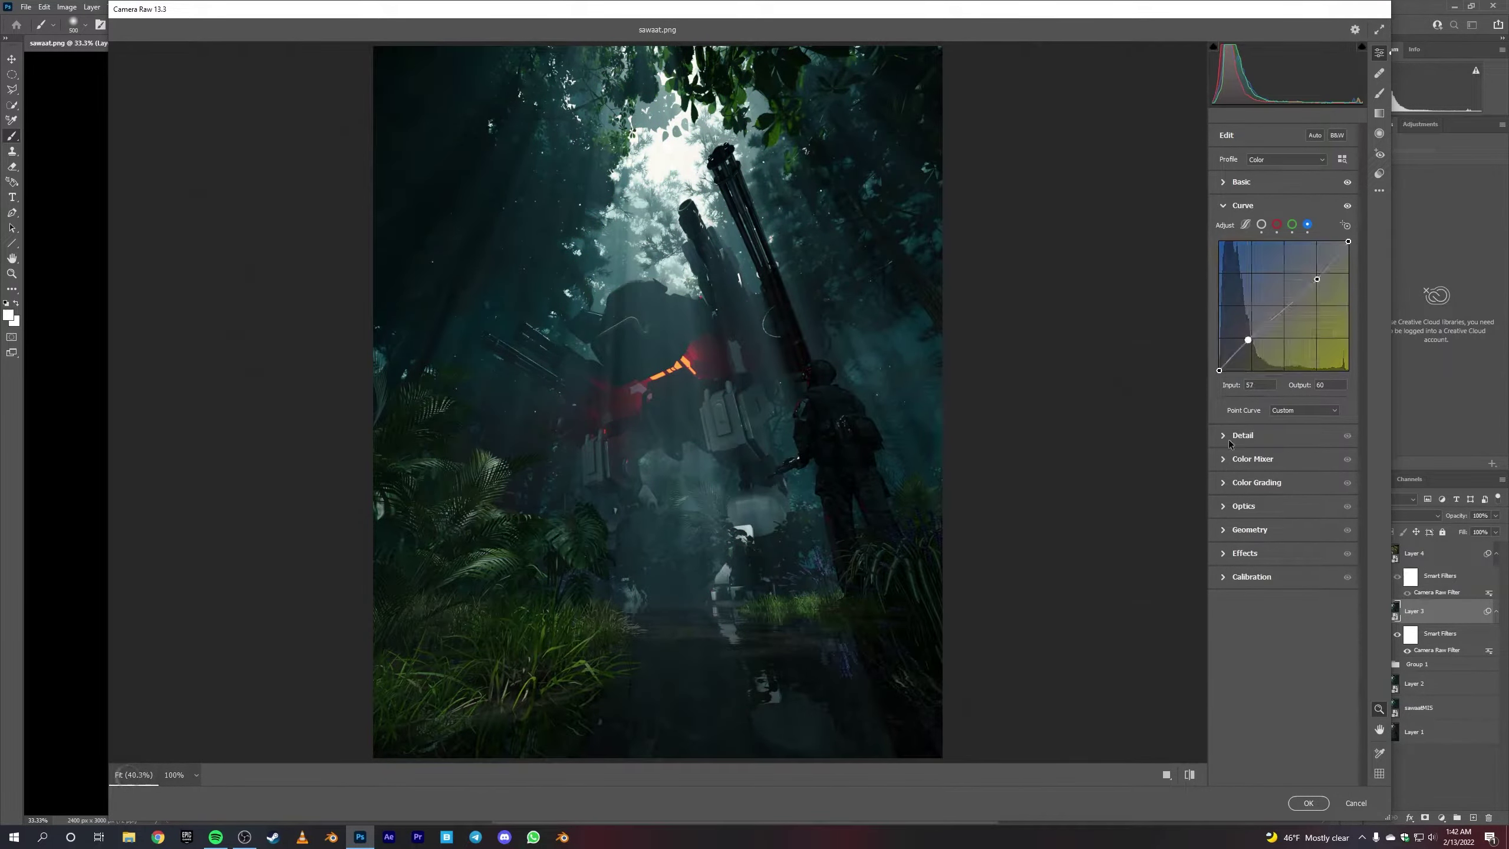
pyautogui.click(1243, 206)
# Step: Boost green and aqua saturation, shift greens toward yellow, and add a dark vignette
pyautogui.click(1253, 252)
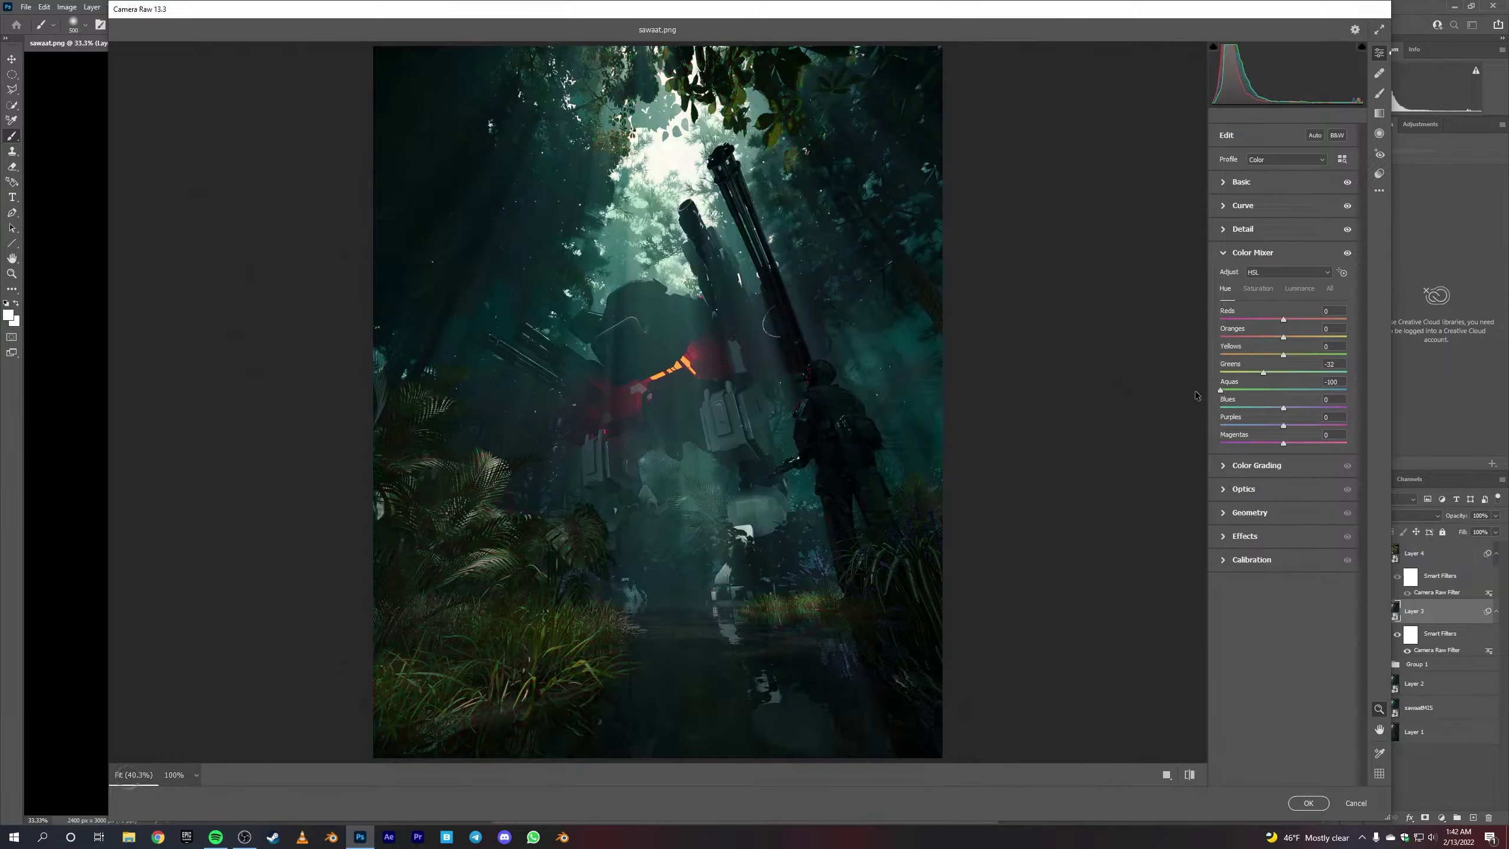
pyautogui.moveTo(1284, 372); pyautogui.dragTo(1313, 372)
pyautogui.moveTo(1283, 390)
pyautogui.mouseDown()
pyautogui.moveTo(1361, 386)
pyautogui.moveTo(1288, 384)
pyautogui.mouseUp()
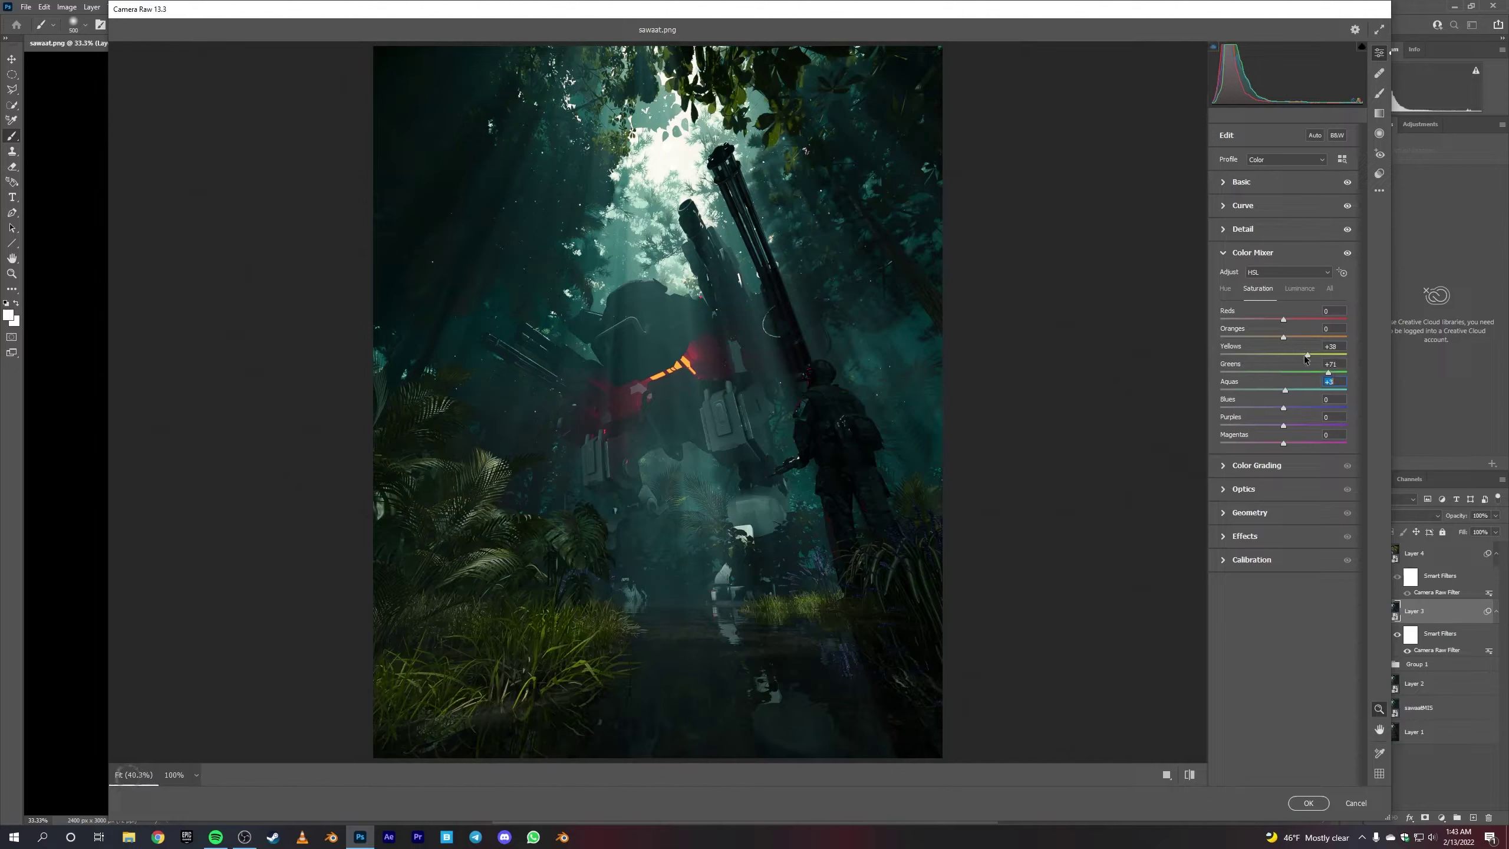
pyautogui.moveTo(1310, 355)
pyautogui.mouseDown()
pyautogui.moveTo(1303, 337)
pyautogui.moveTo(1223, 372)
pyautogui.mouseUp()
pyautogui.click(1229, 536)
pyautogui.moveTo(1283, 474); pyautogui.dragTo(1353, 477)
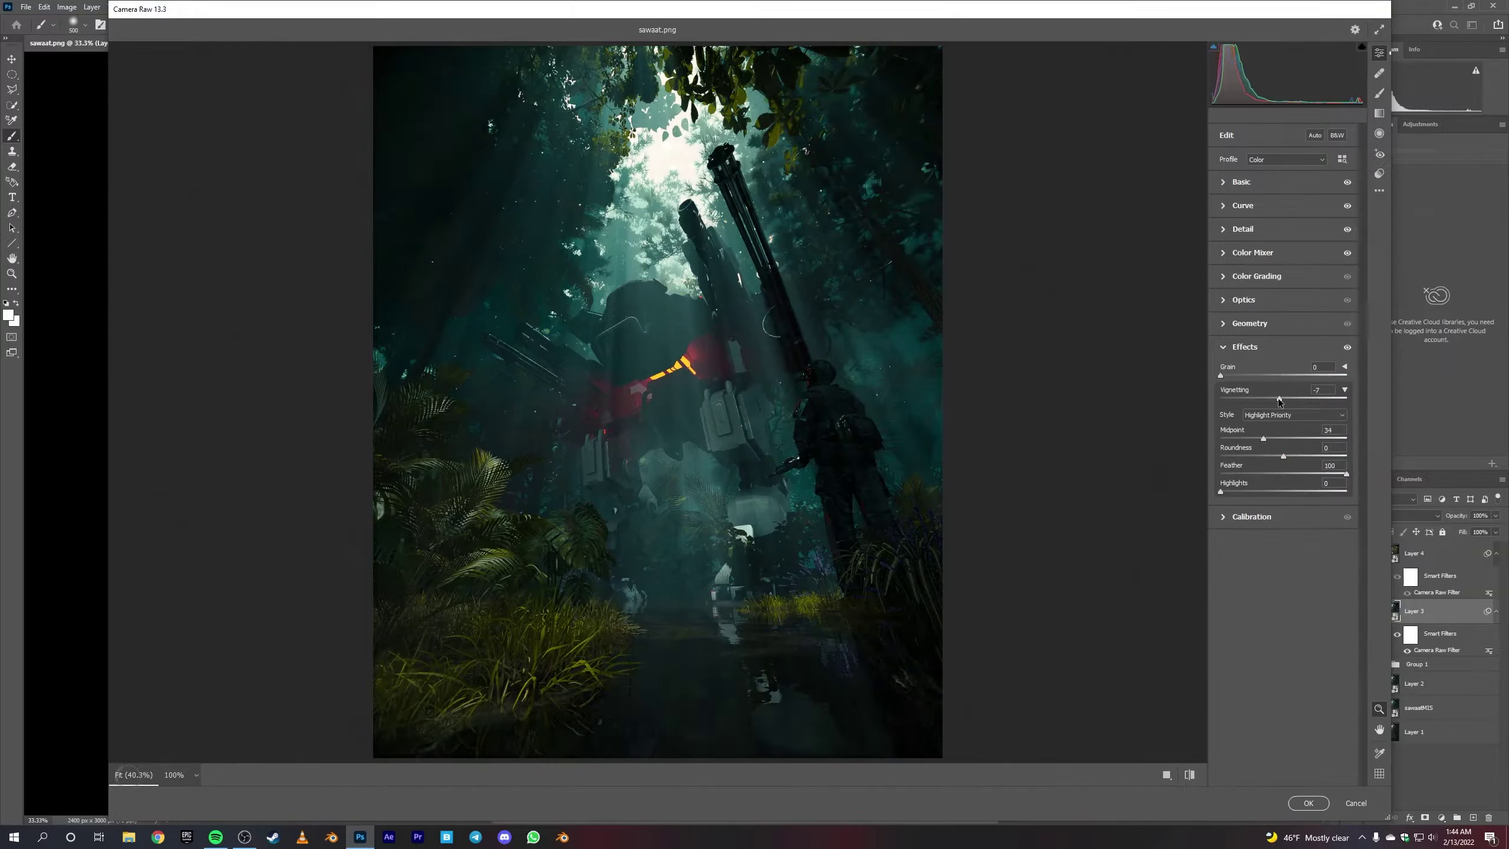
# Step: Add a radial filter around the mech with more texture, clarity and highlights, then adjust calibration
pyautogui.click(1379, 134)
pyautogui.moveTo(672, 402); pyautogui.dragTo(812, 579)
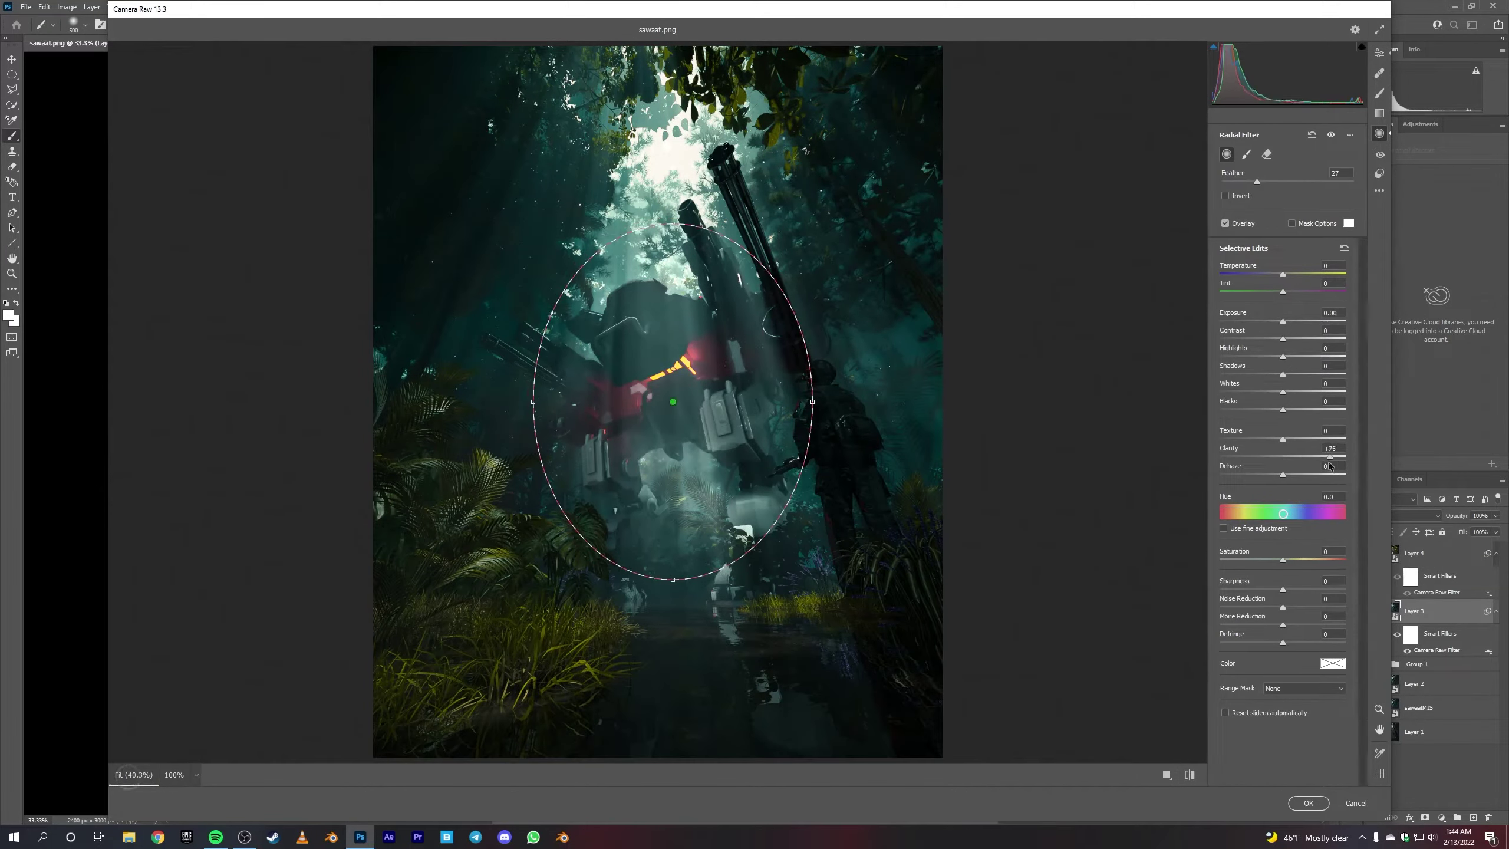
pyautogui.moveTo(1283, 439); pyautogui.dragTo(1358, 443)
pyautogui.moveTo(1323, 589); pyautogui.dragTo(1289, 588)
pyautogui.moveTo(1284, 456); pyautogui.dragTo(1285, 456)
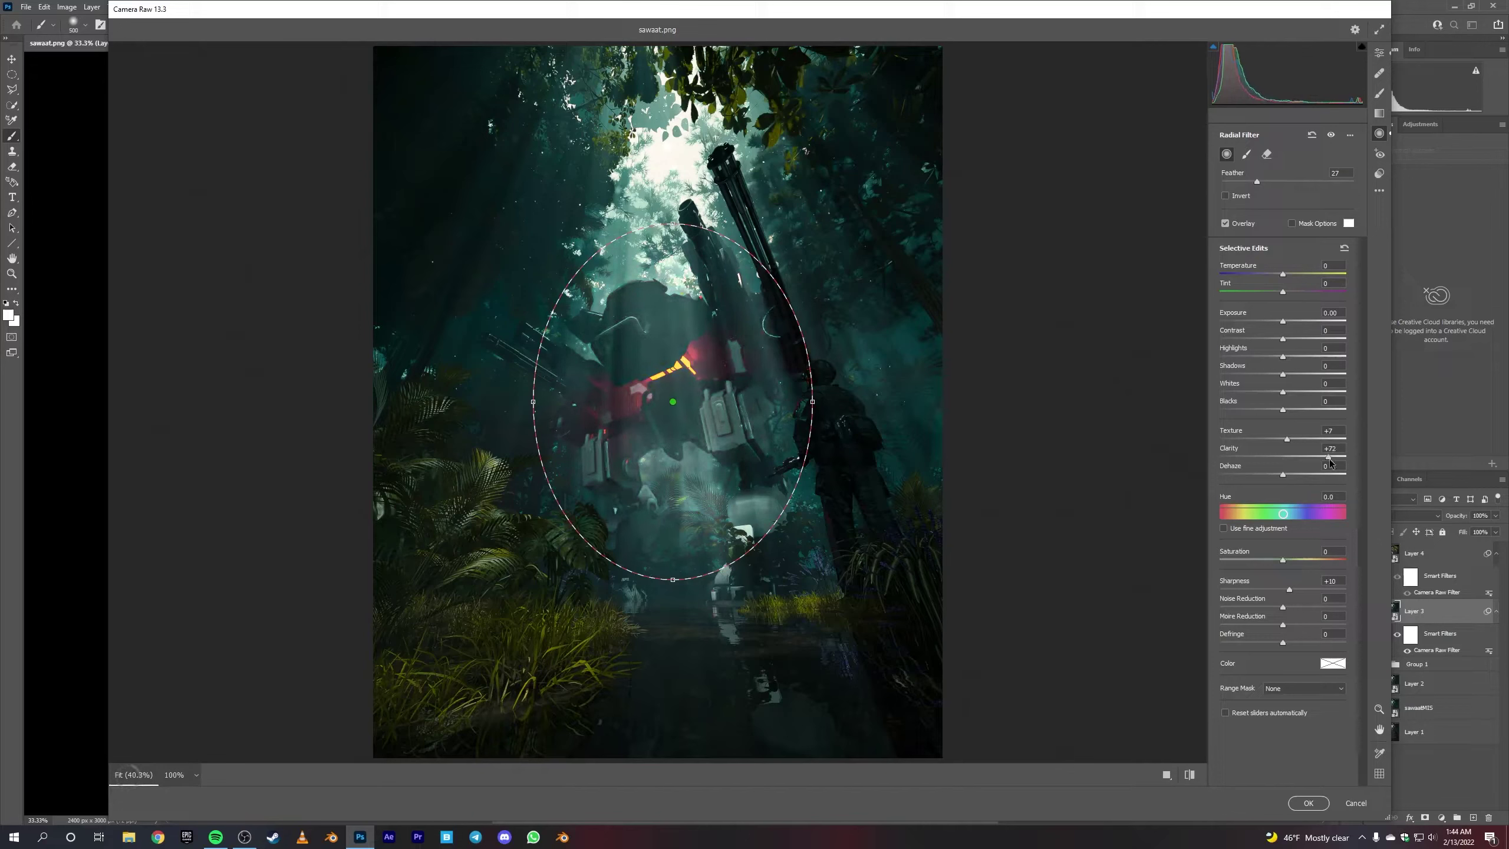
pyautogui.moveTo(1323, 339); pyautogui.dragTo(1284, 339)
pyautogui.moveTo(1283, 356); pyautogui.dragTo(1289, 357)
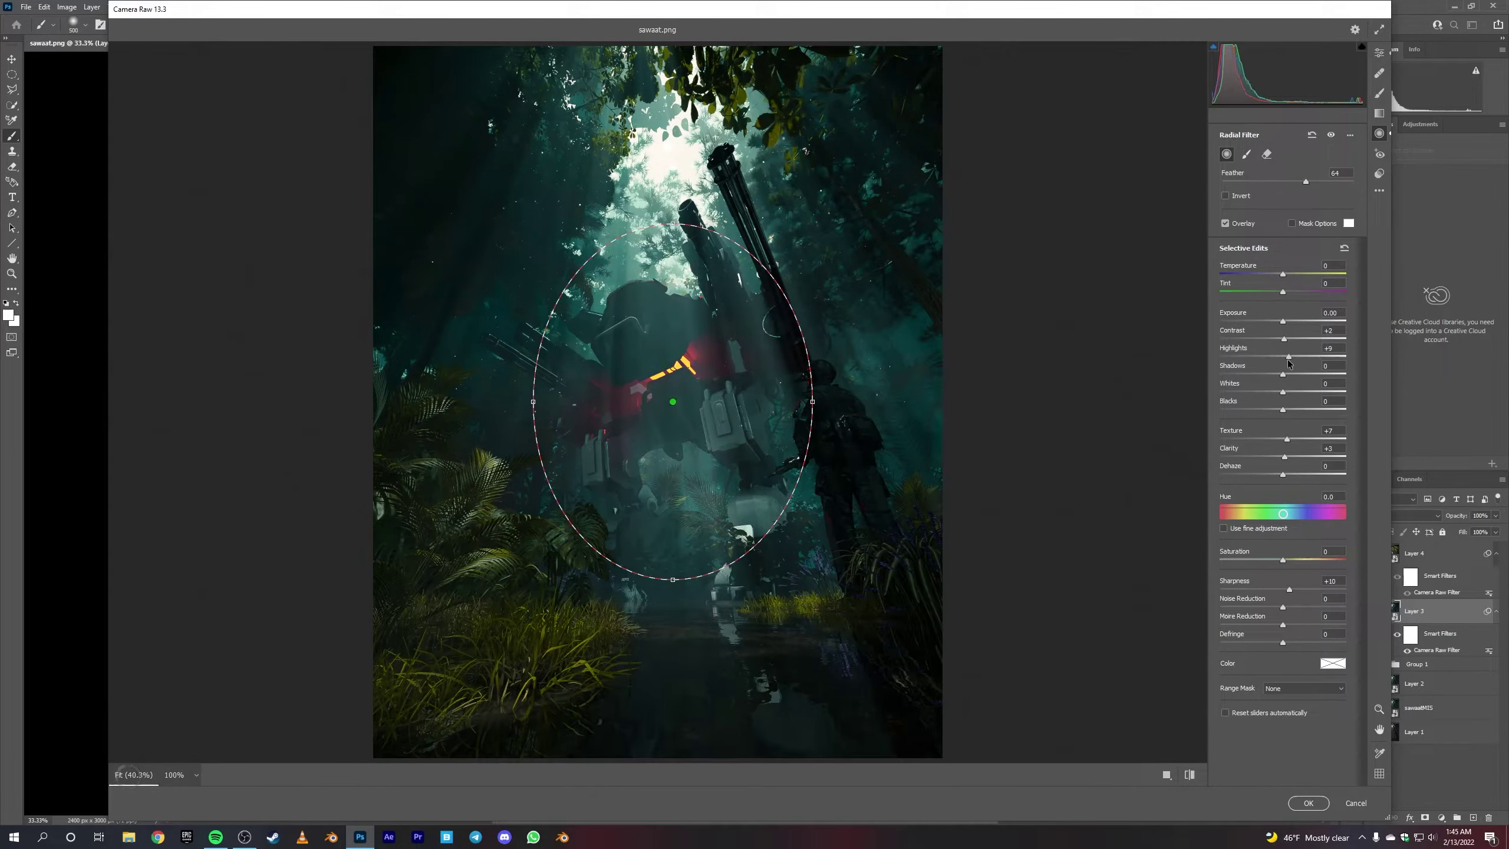
pyautogui.click(1329, 136)
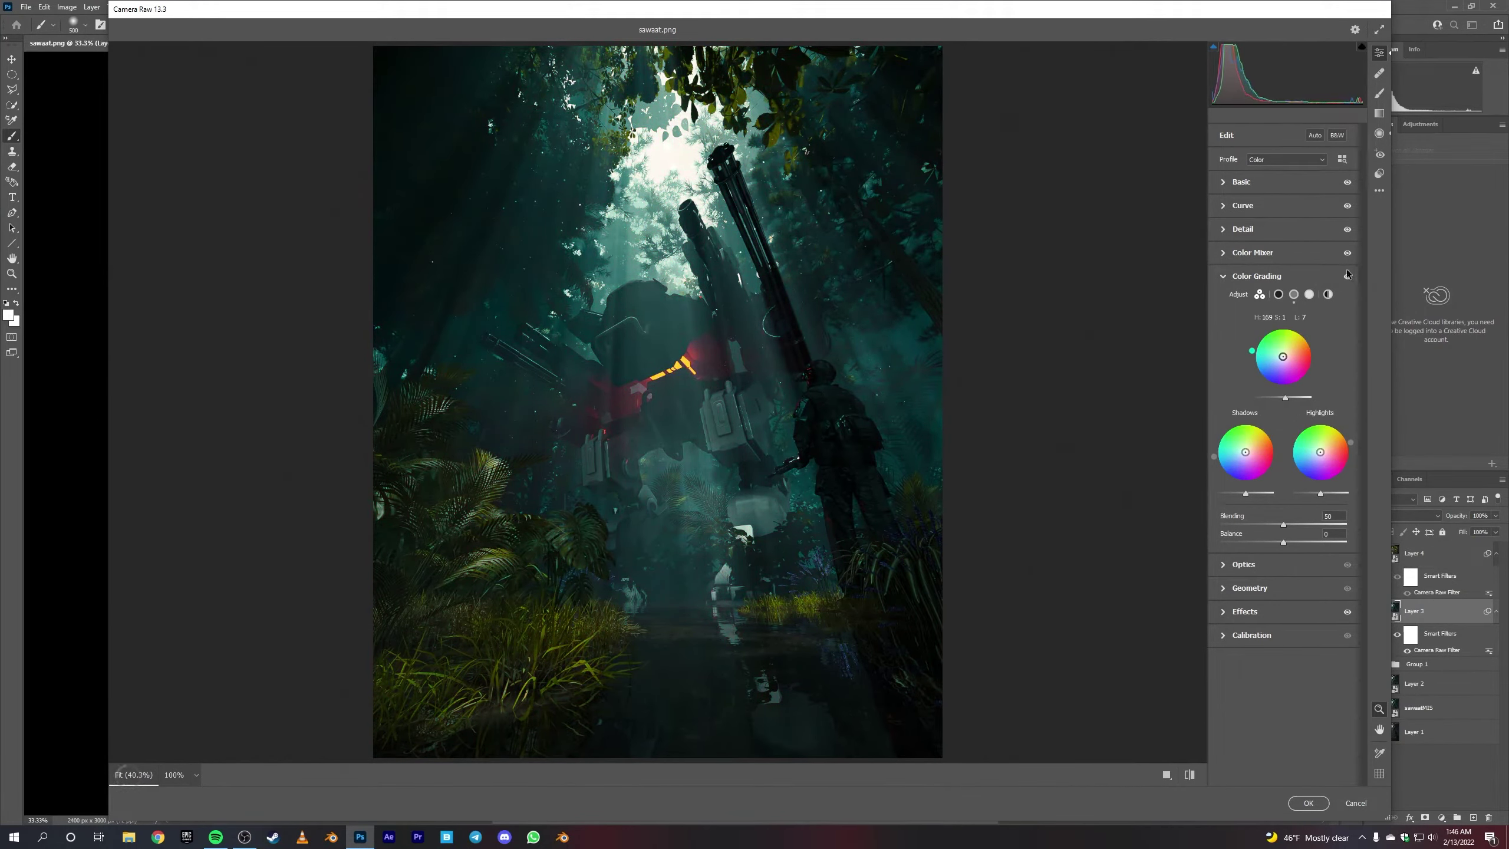
pyautogui.click(1251, 635)
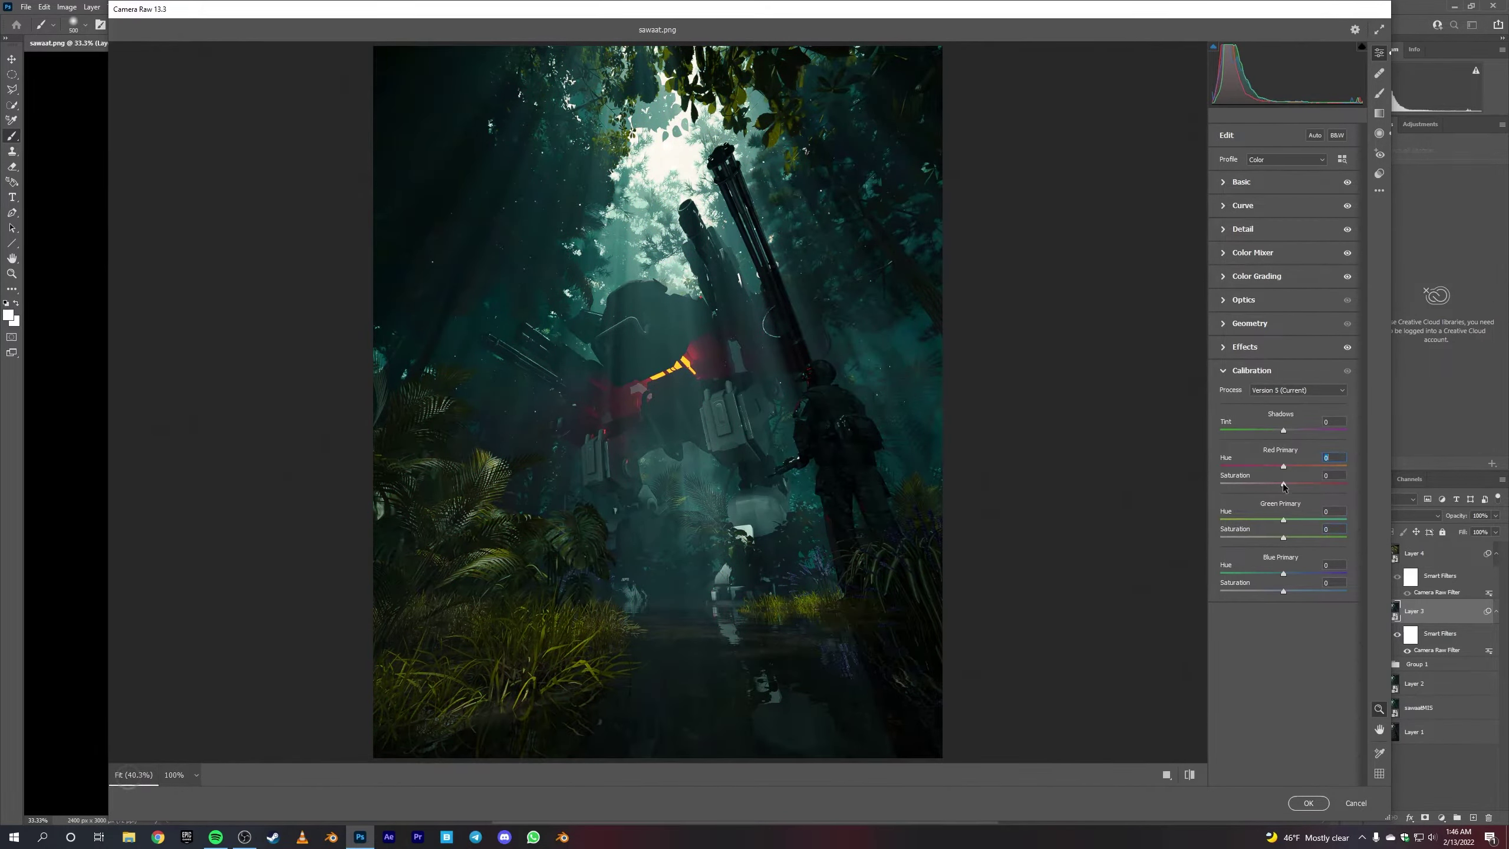
pyautogui.press('Tab')
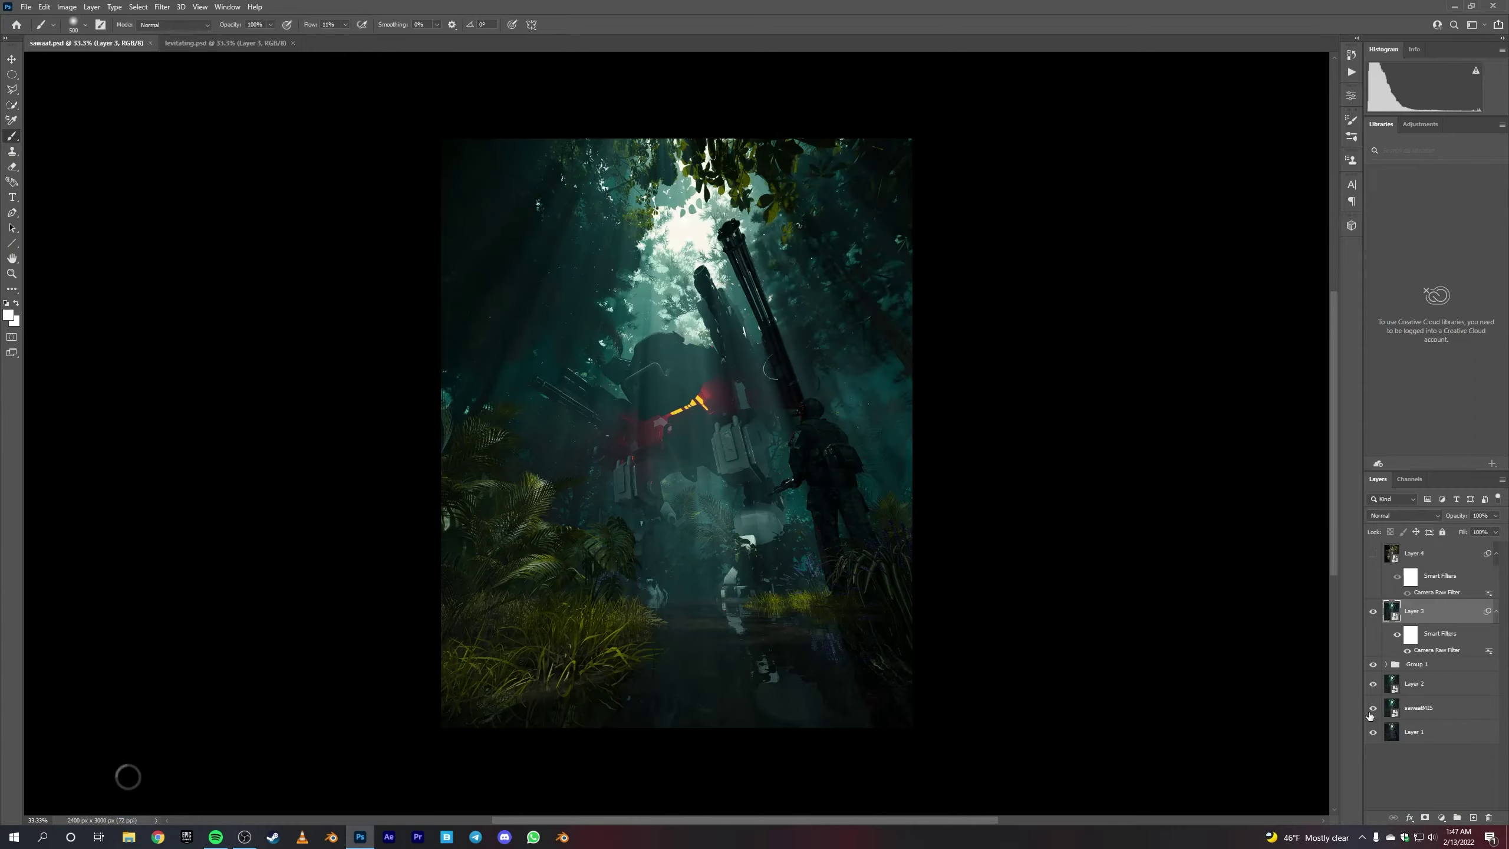
# Step: Make Layer 3 and Group 1 visible, then apply Filter > Sharpen > Sharpen to Layer 3 as a smart filter
pyautogui.click(1375, 613)
pyautogui.click(162, 7)
pyautogui.click(345, 189)
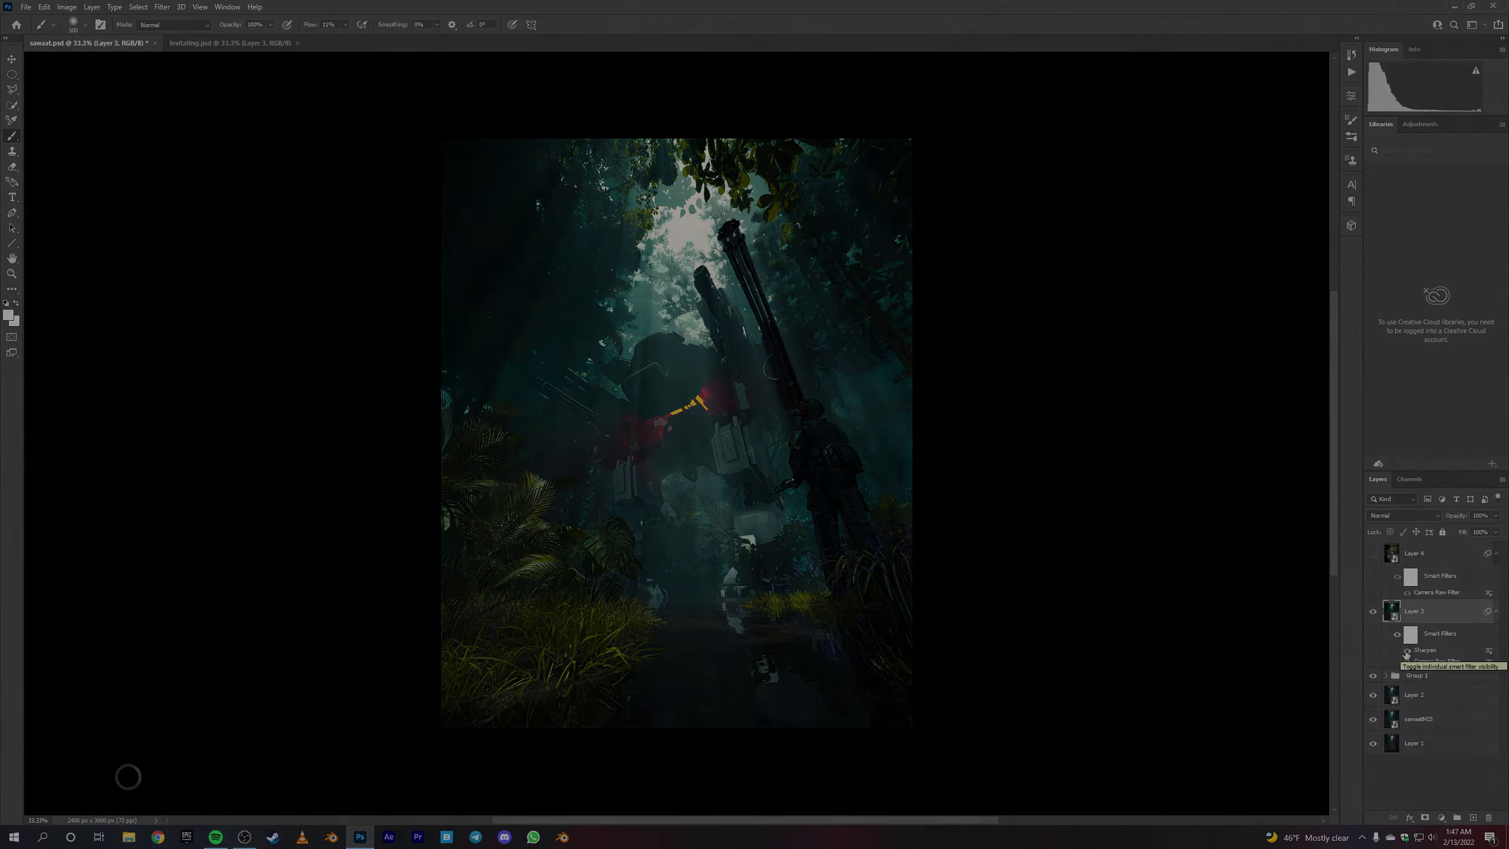